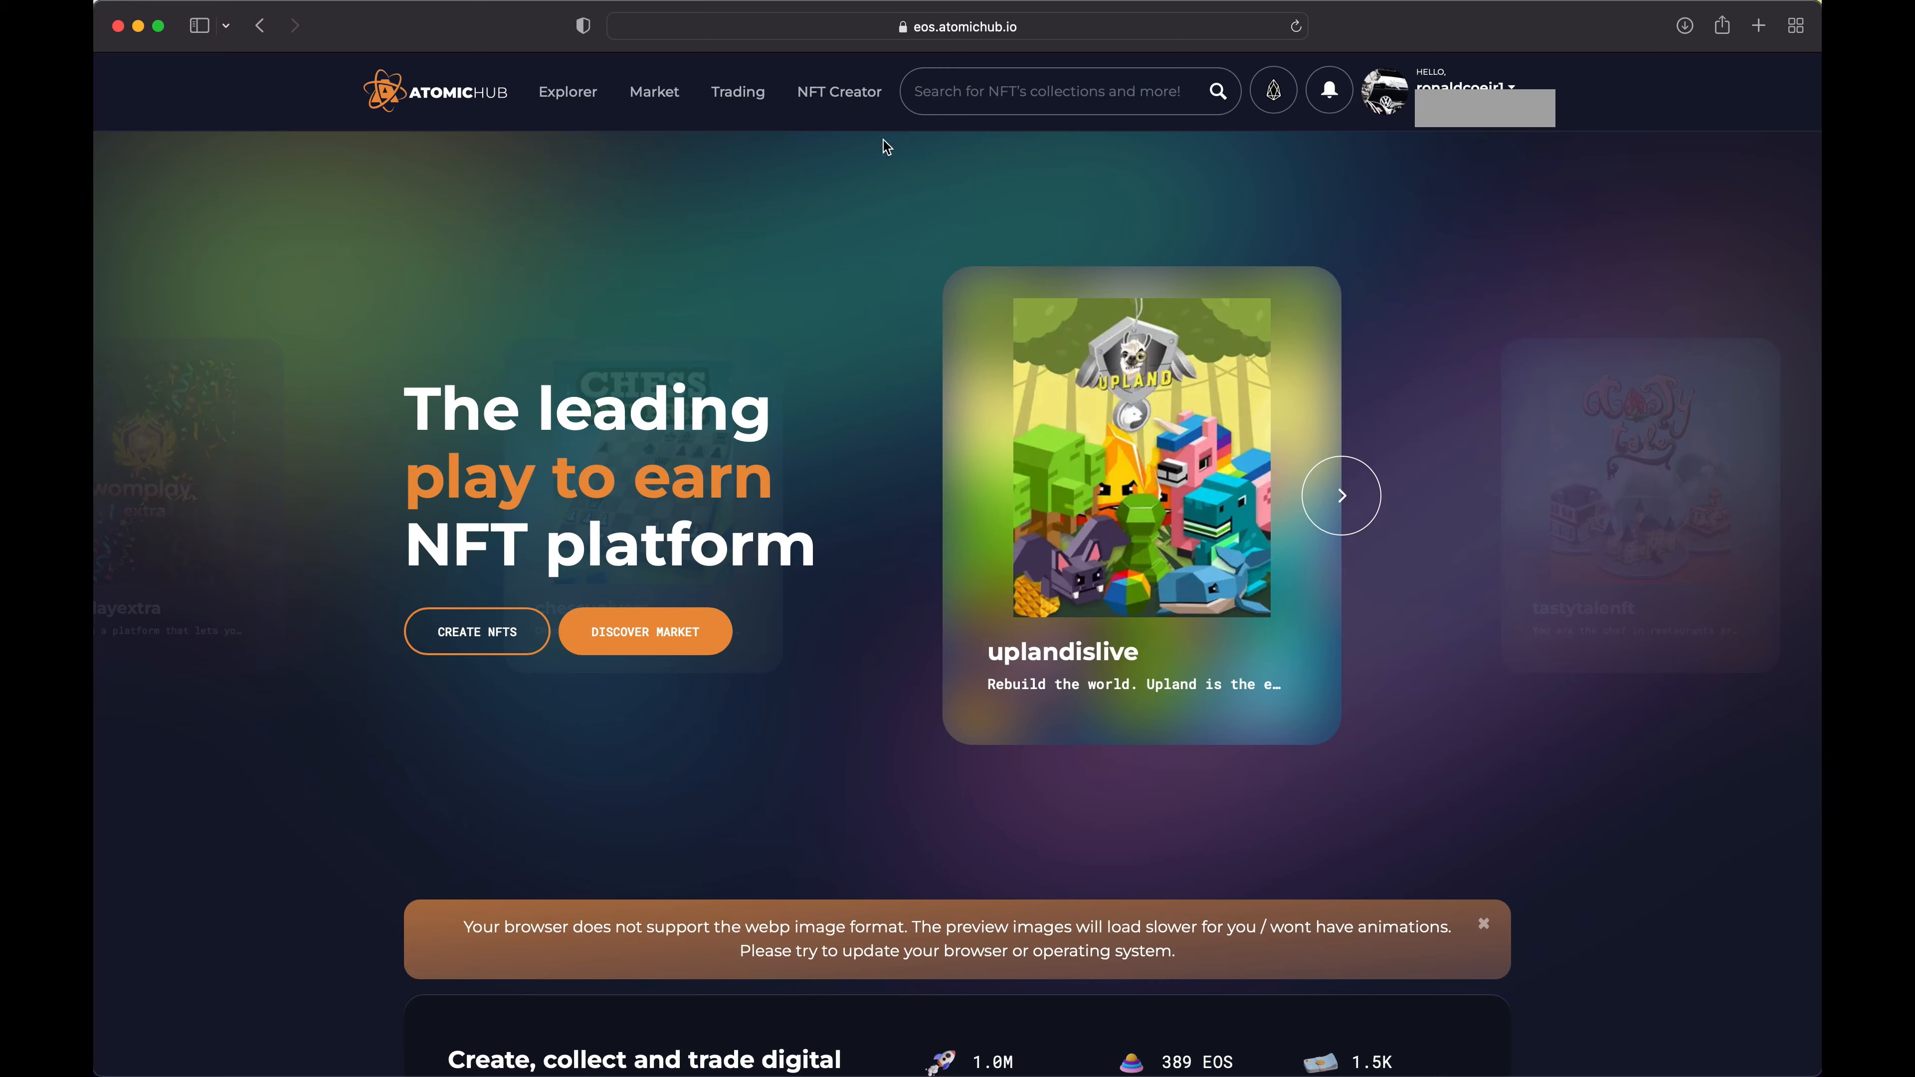
View the AWS Certified Cloud Practitioner NFT under the credential schema of the awscertref12 collection in NFT Creator
{"action": "left_click", "coordinate": [840, 94]}
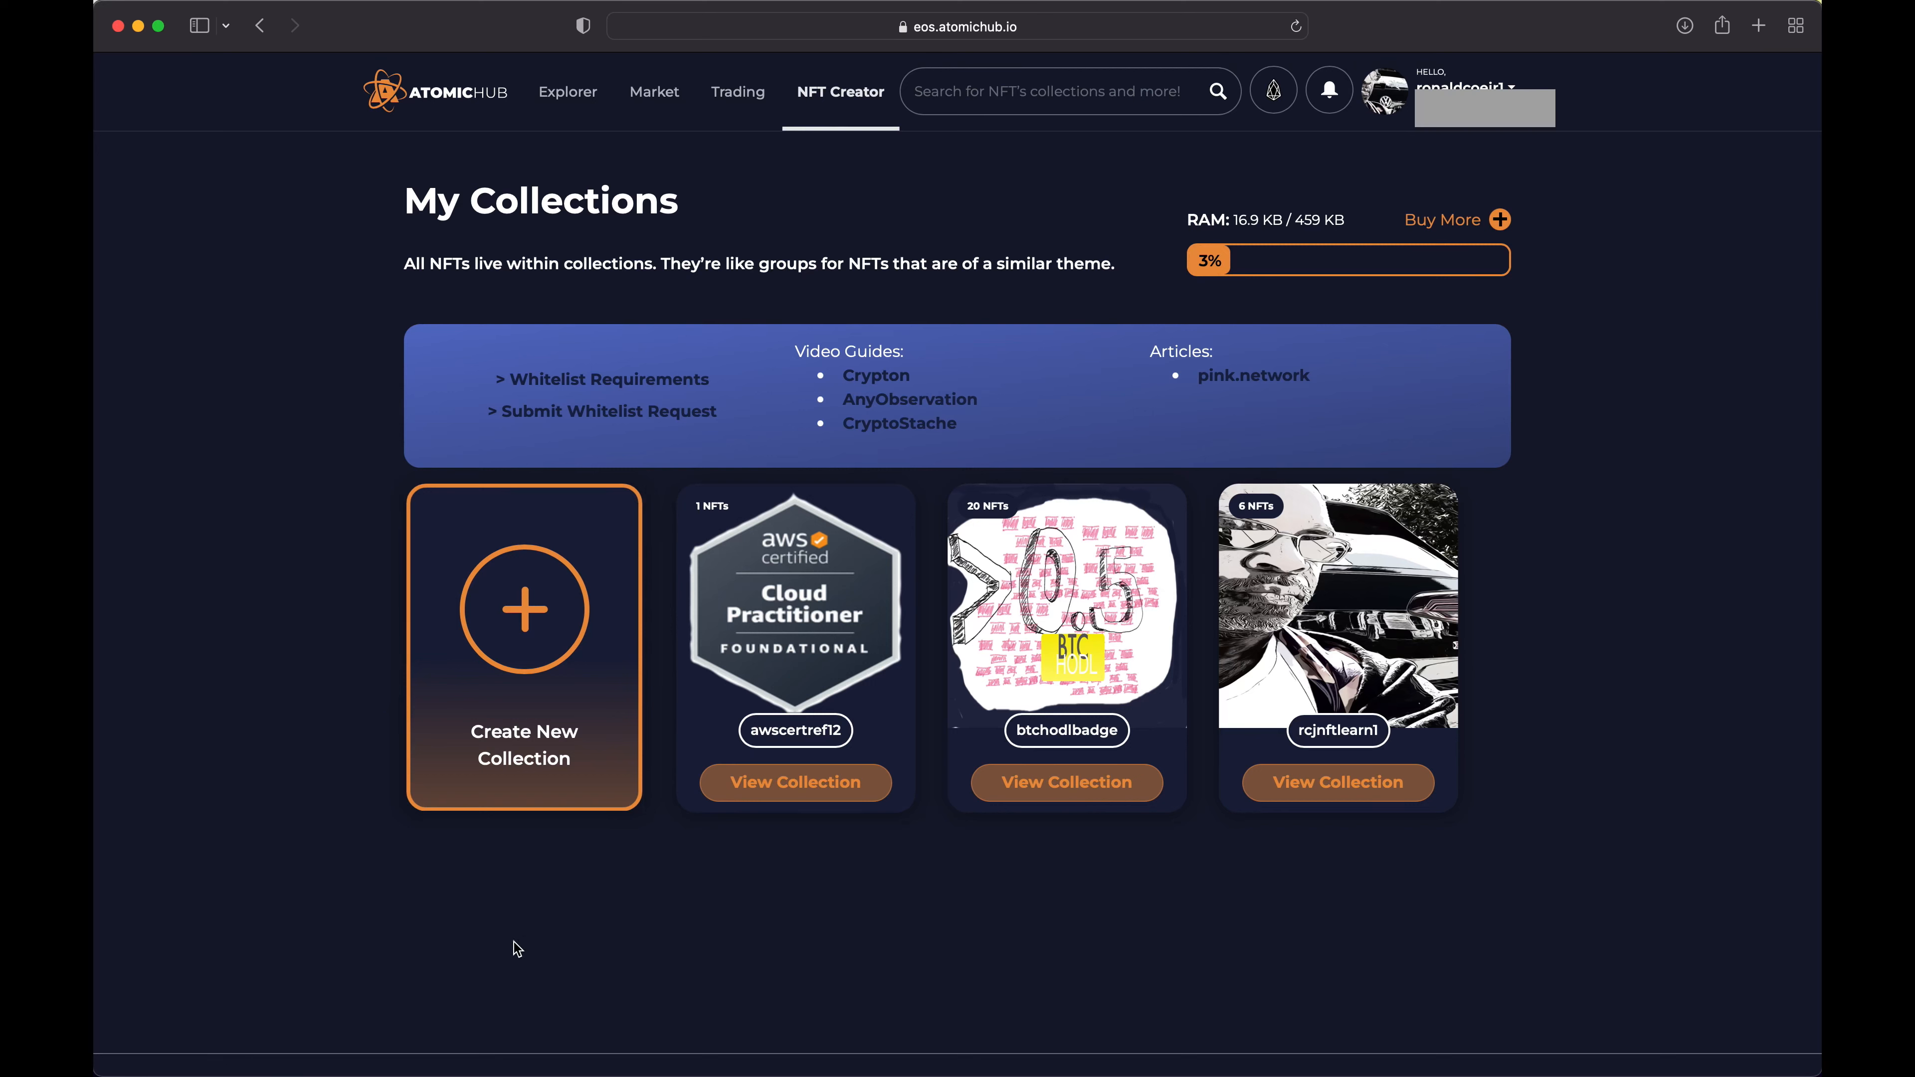
{"action": "left_click", "coordinate": [814, 787]}
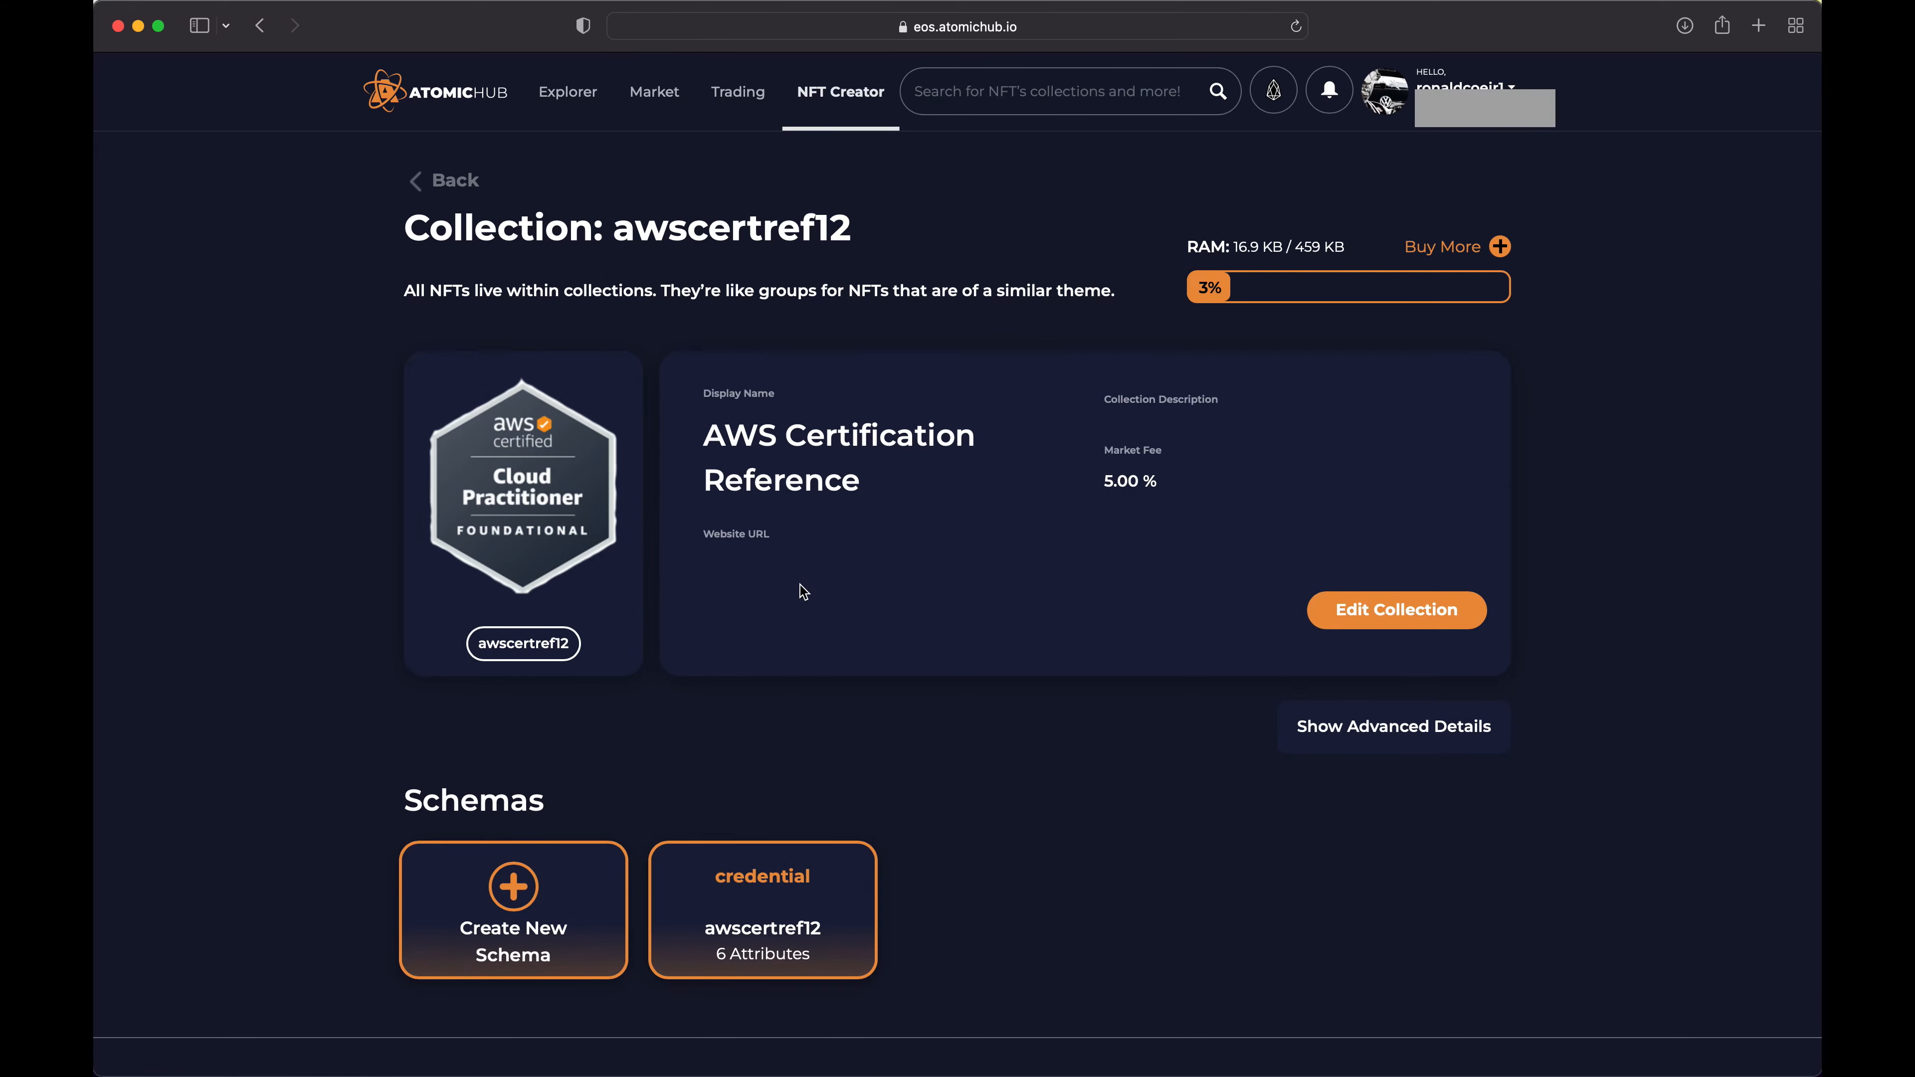
{"action": "scroll", "coordinate": [898, 691], "scroll_direction": "down", "scroll_amount": 5}
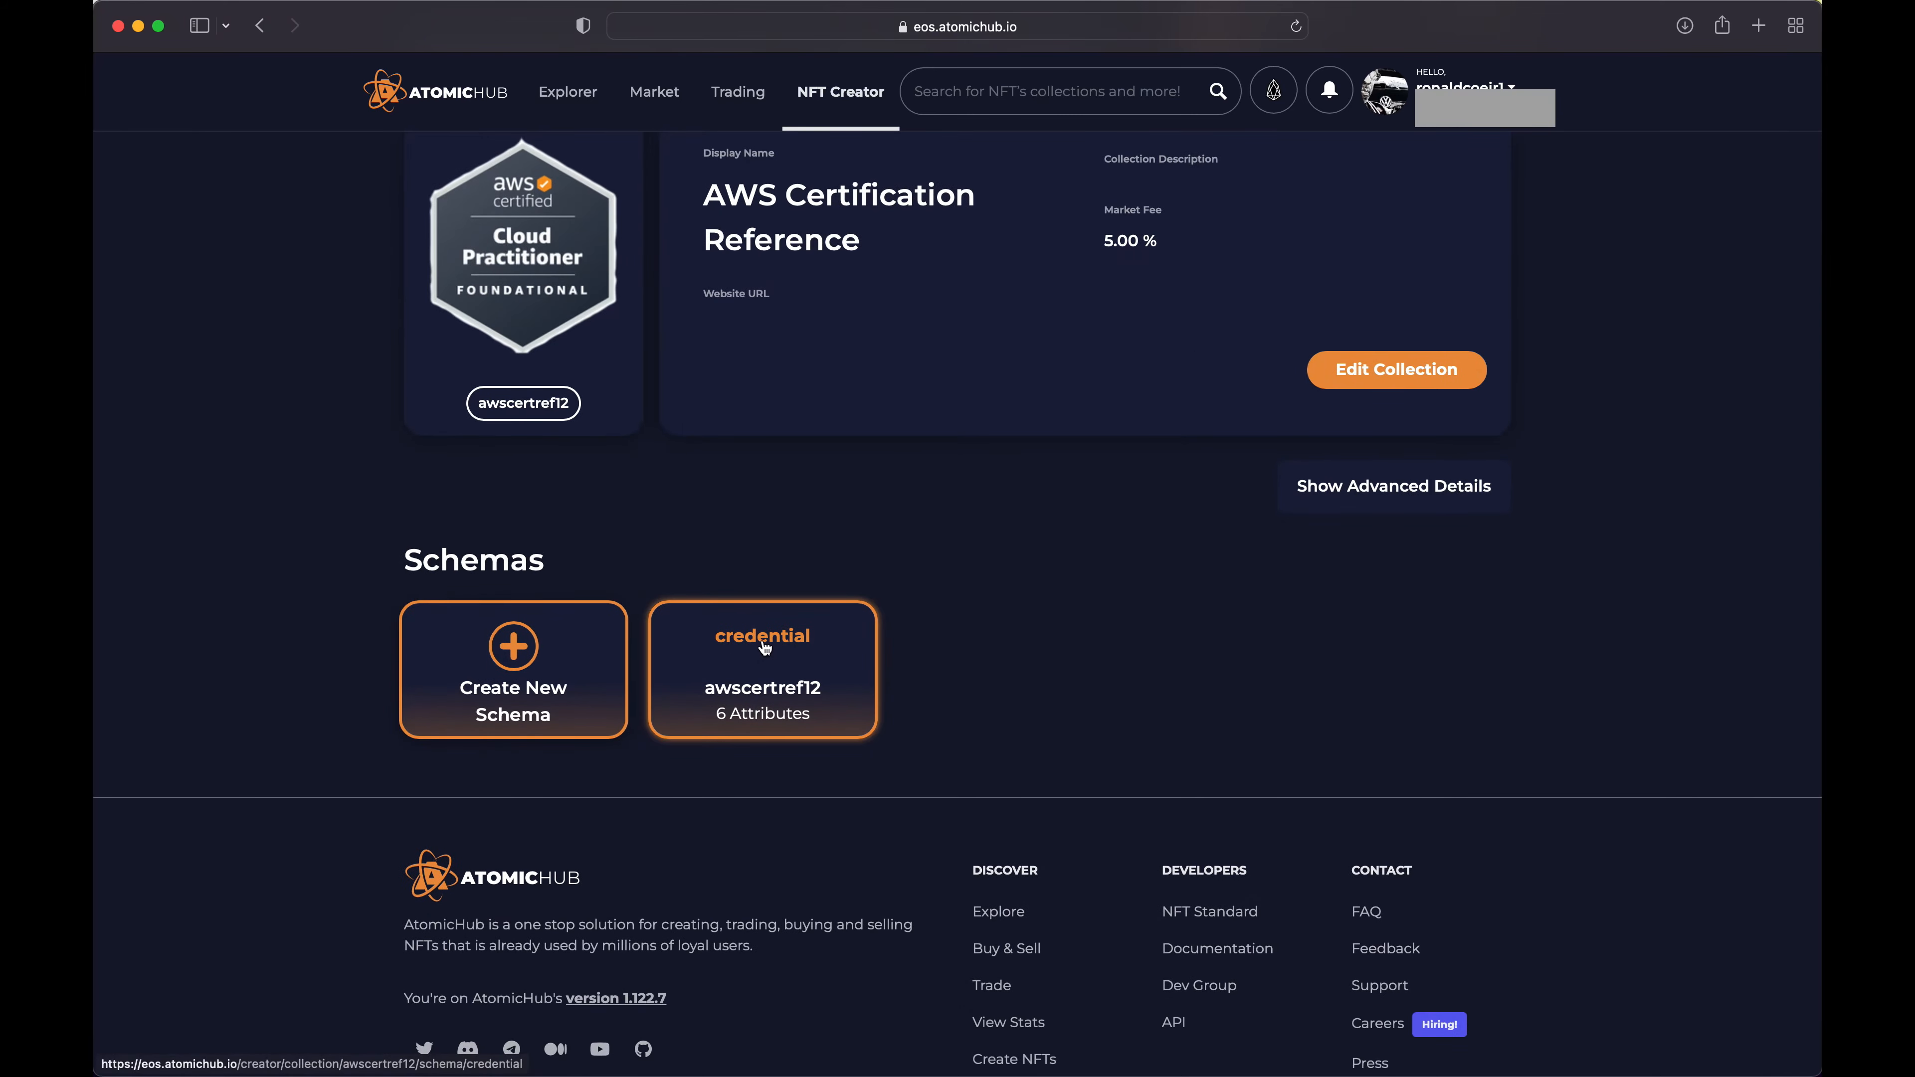
{"action": "left_click", "coordinate": [778, 646]}
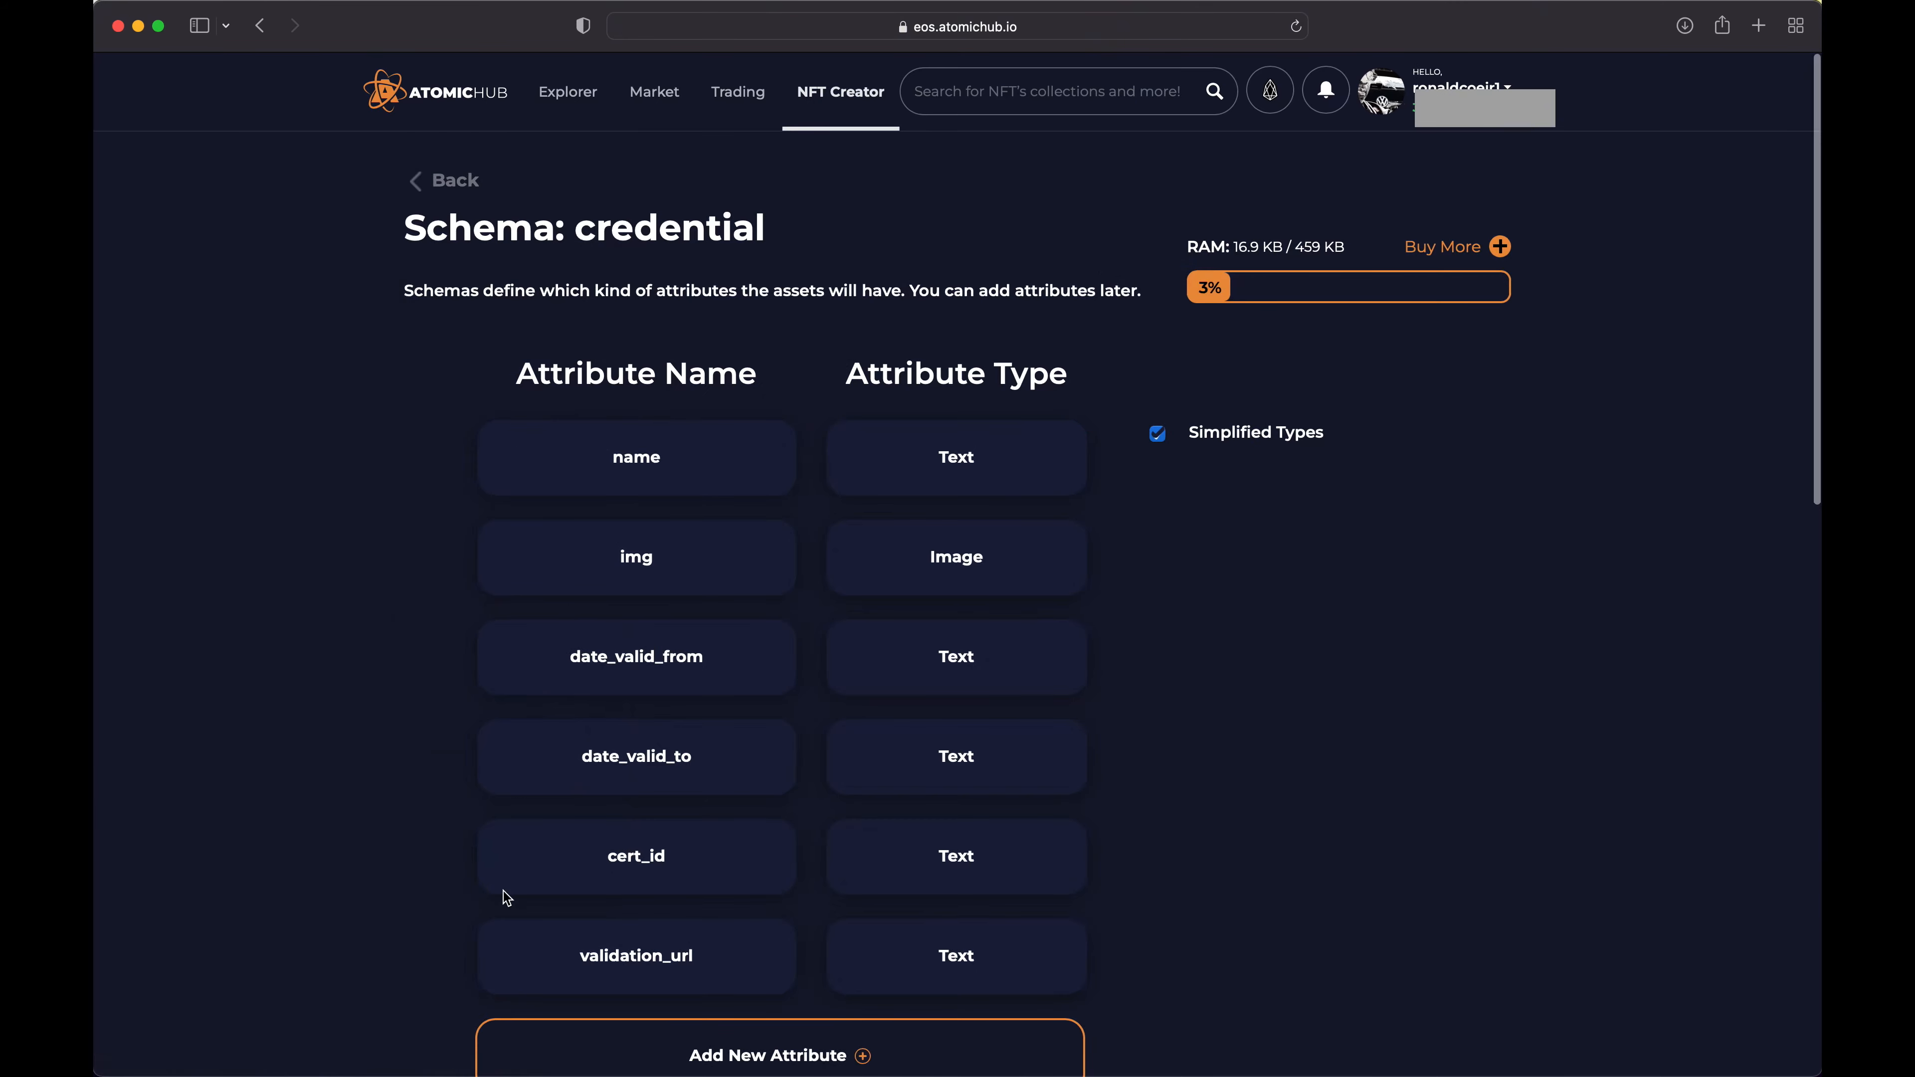
{"action": "scroll", "coordinate": [460, 749], "scroll_direction": "down", "scroll_amount": 6}
{"action": "scroll", "coordinate": [458, 745], "scroll_direction": "down", "scroll_amount": 5}
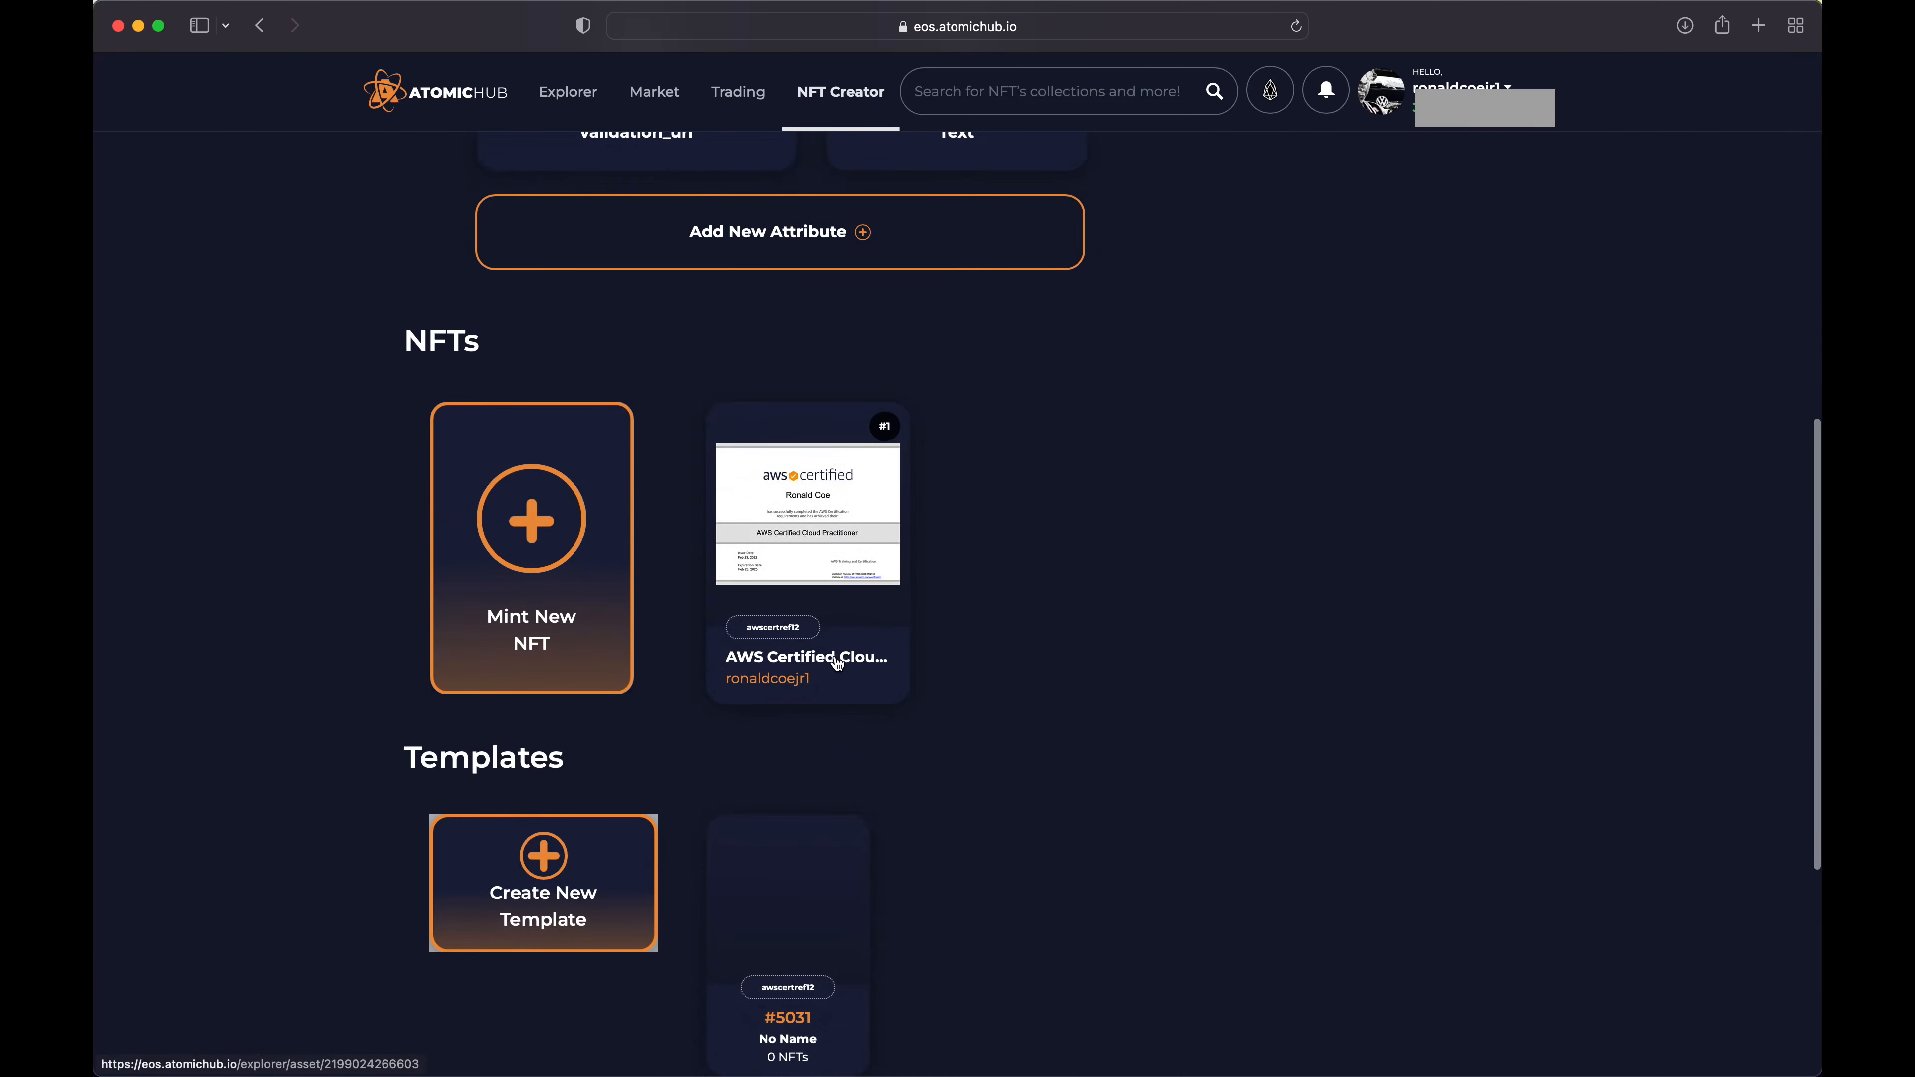
{"action": "left_click", "coordinate": [841, 661]}
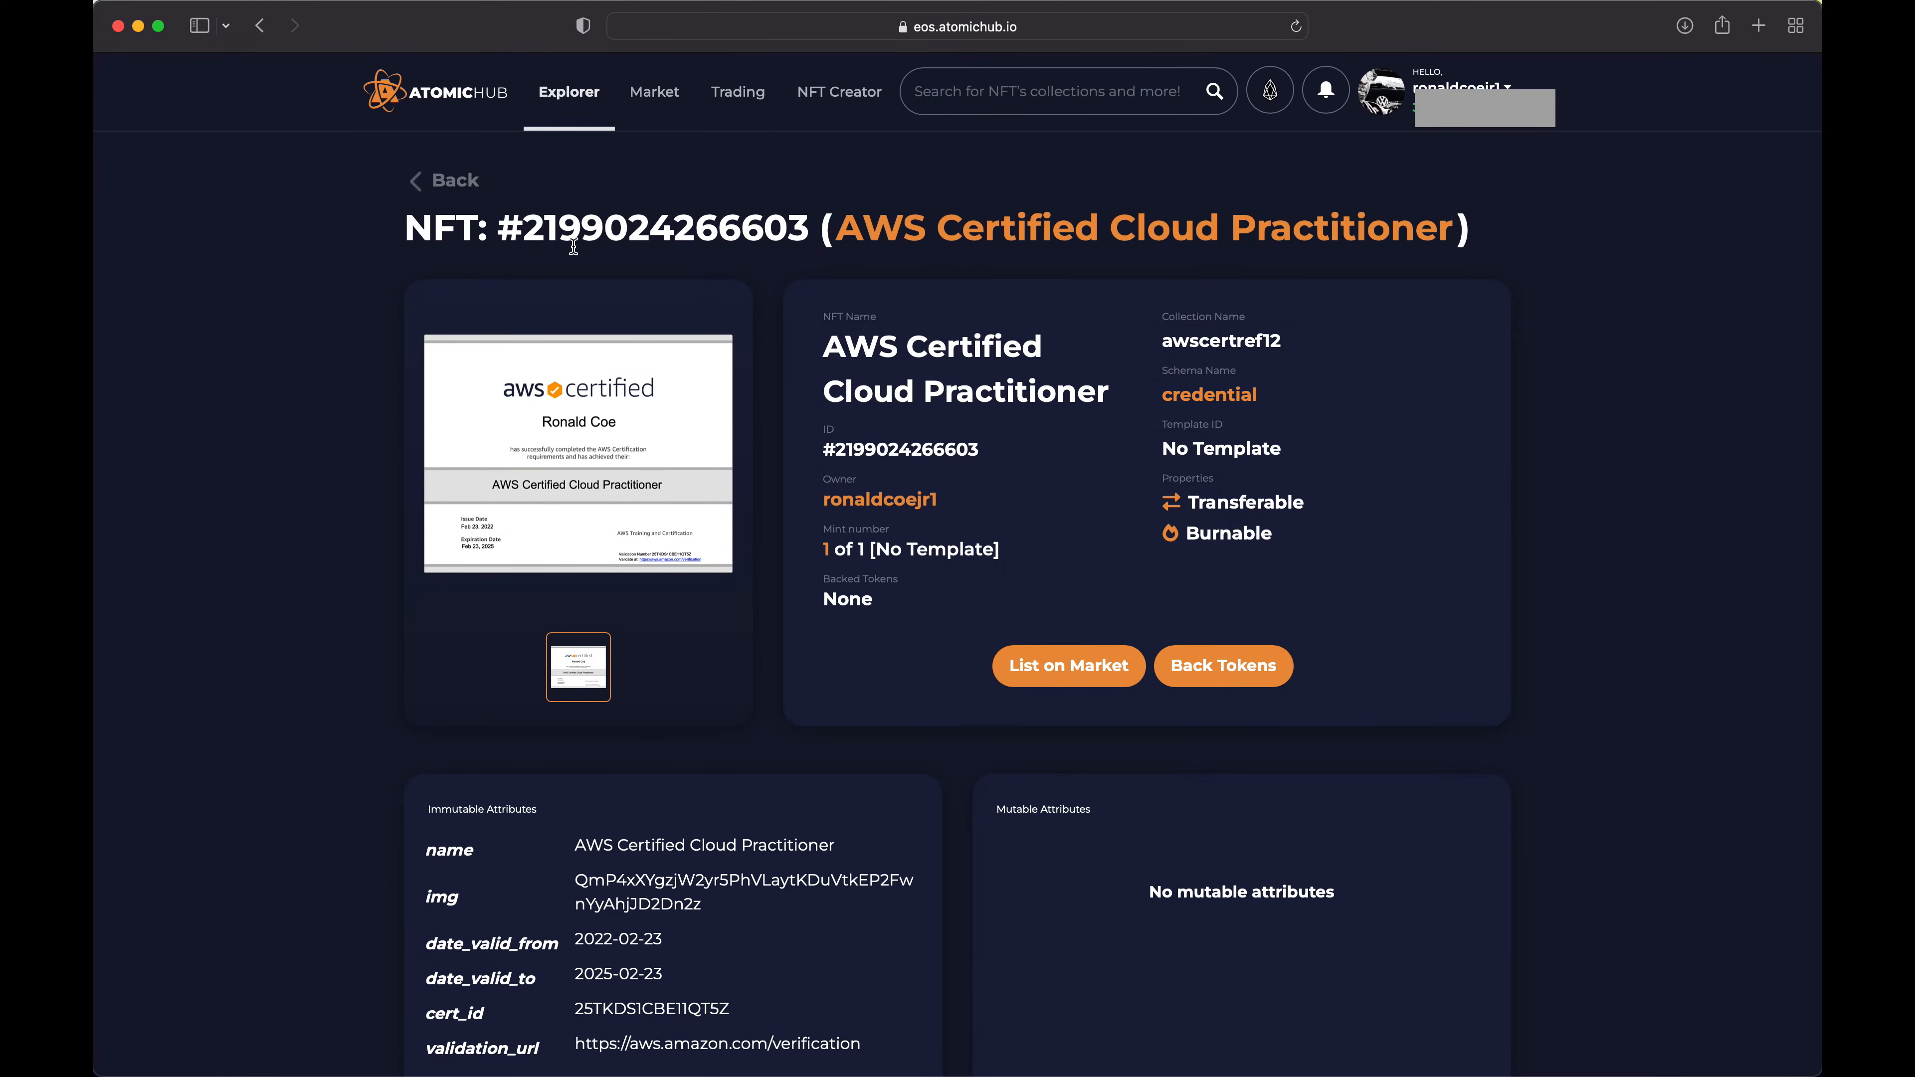
Return from the NFT's details through its schema and collection to the My Collections overview
{"action": "left_click", "coordinate": [437, 175]}
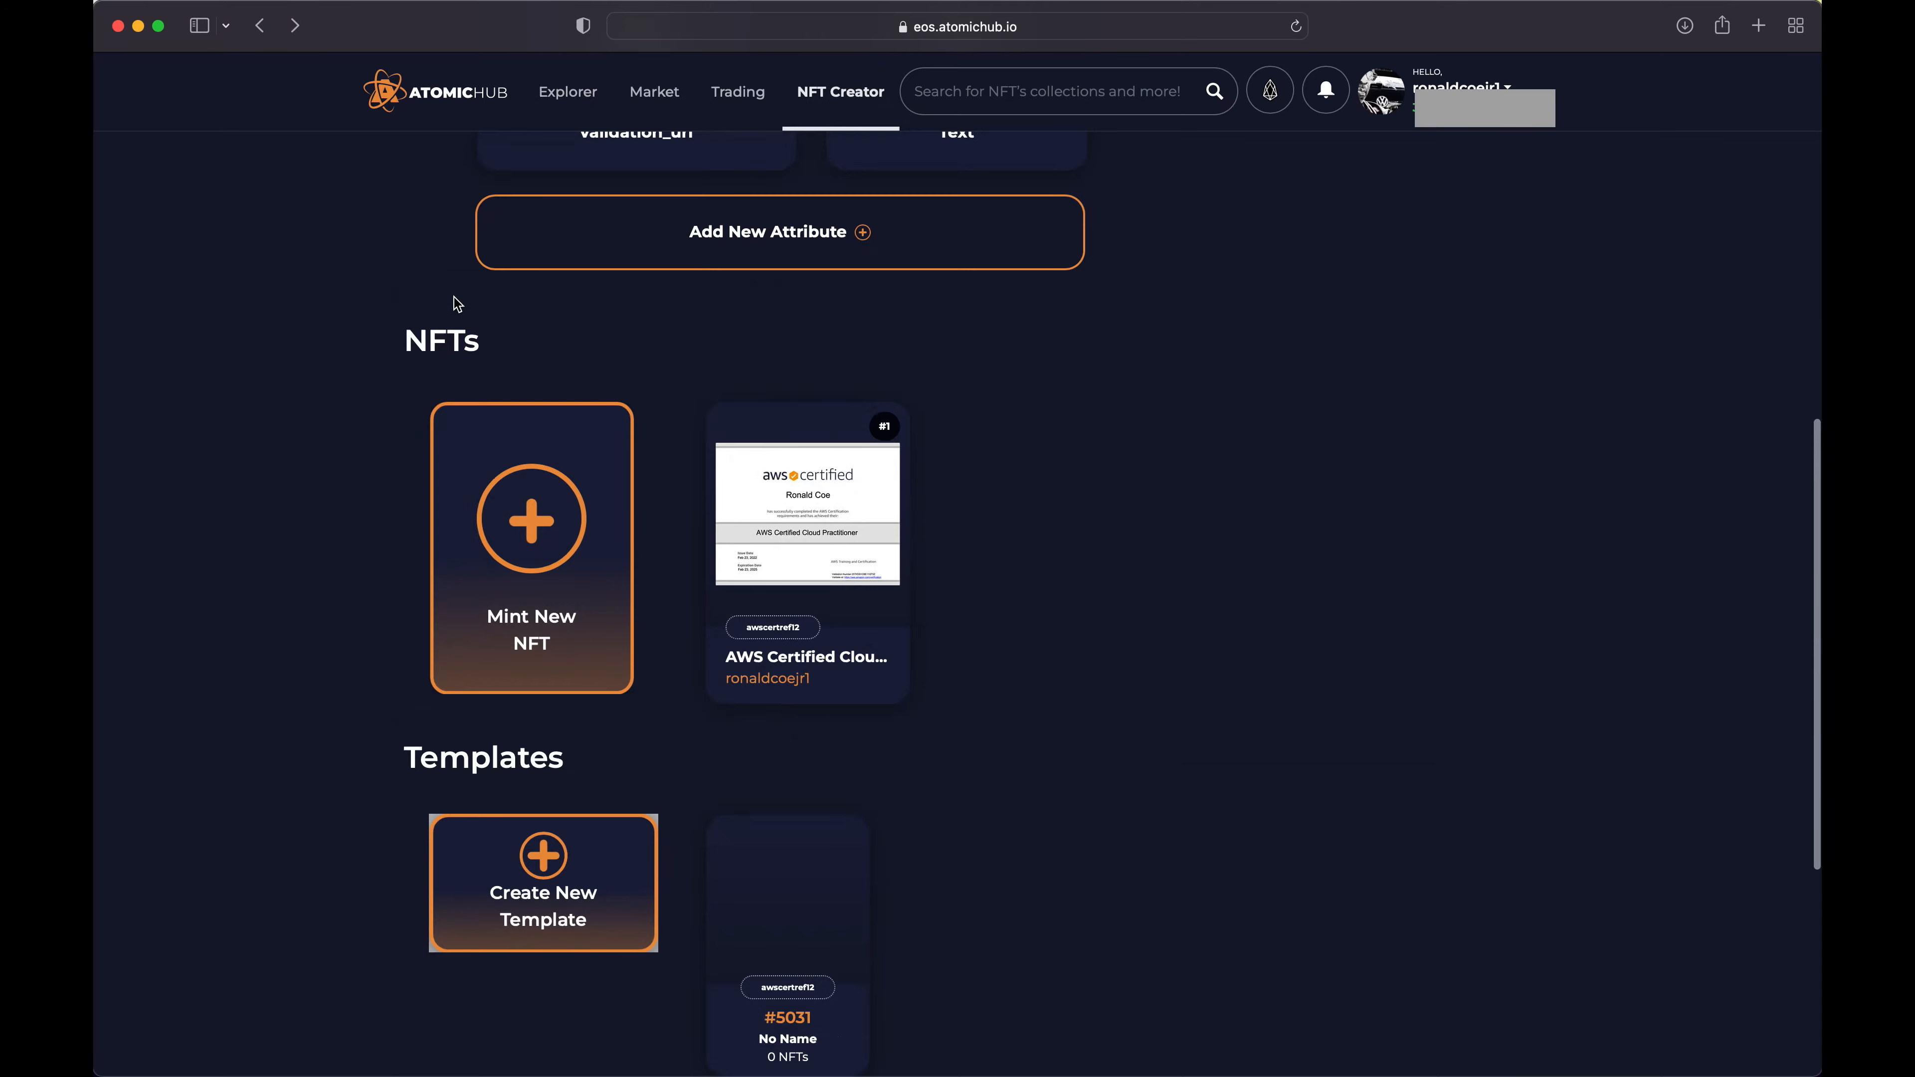
{"action": "scroll", "coordinate": [445, 181], "scroll_direction": "up", "scroll_amount": 10}
{"action": "left_click", "coordinate": [453, 185]}
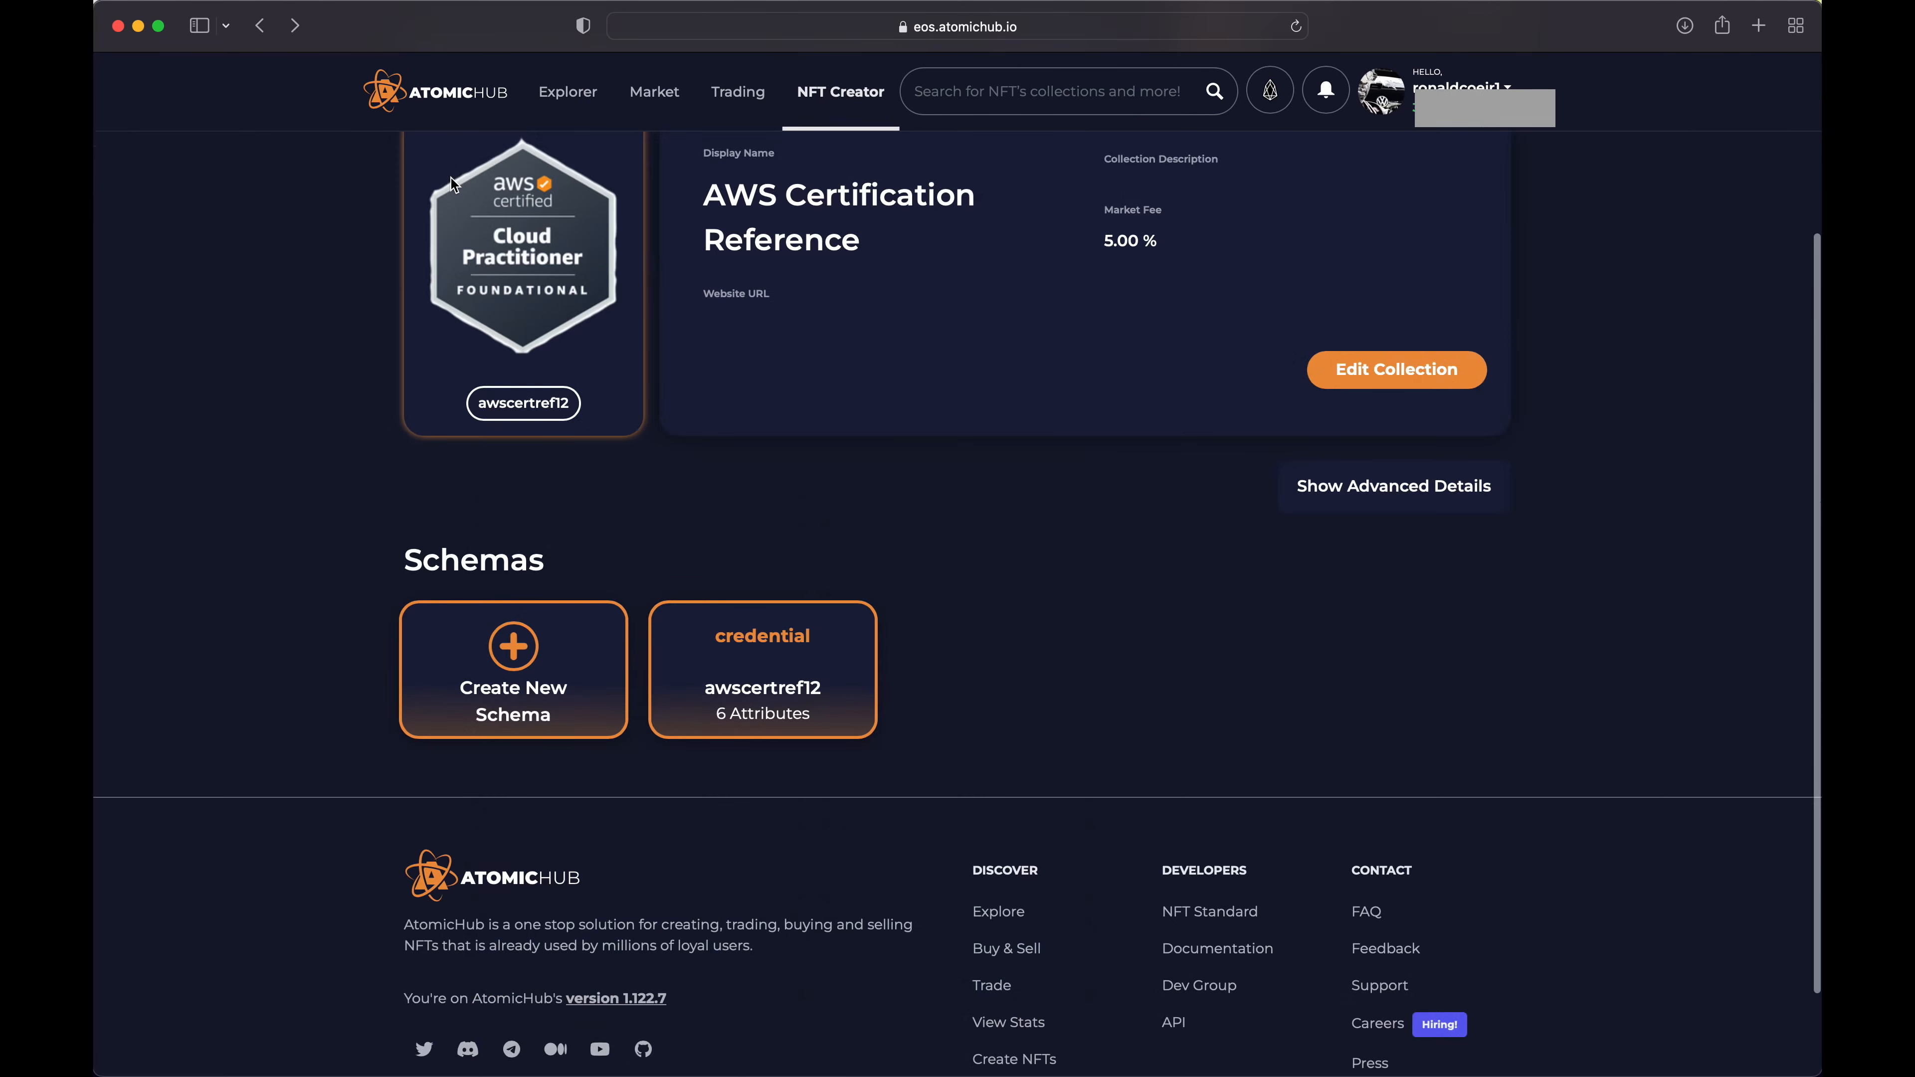
{"action": "scroll", "coordinate": [369, 295], "scroll_direction": "up", "scroll_amount": 5}
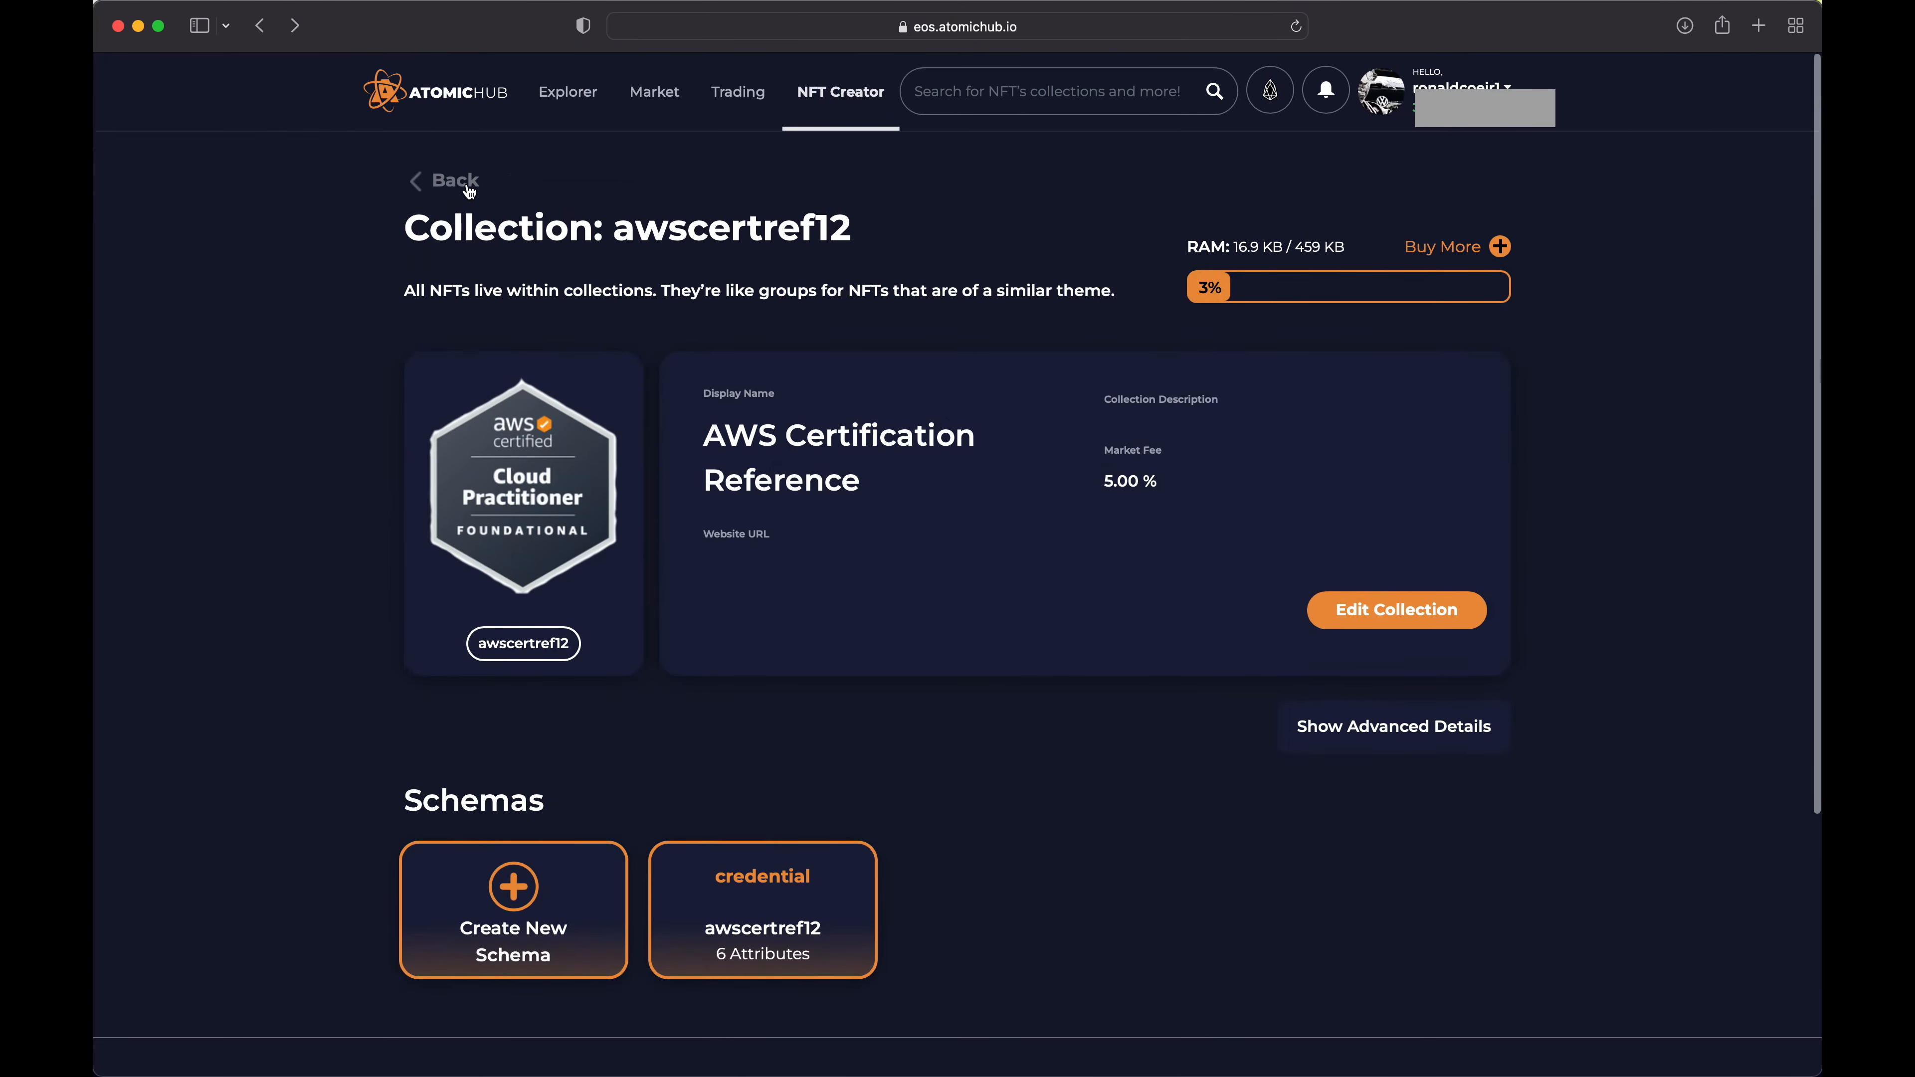
{"action": "left_click", "coordinate": [455, 185]}
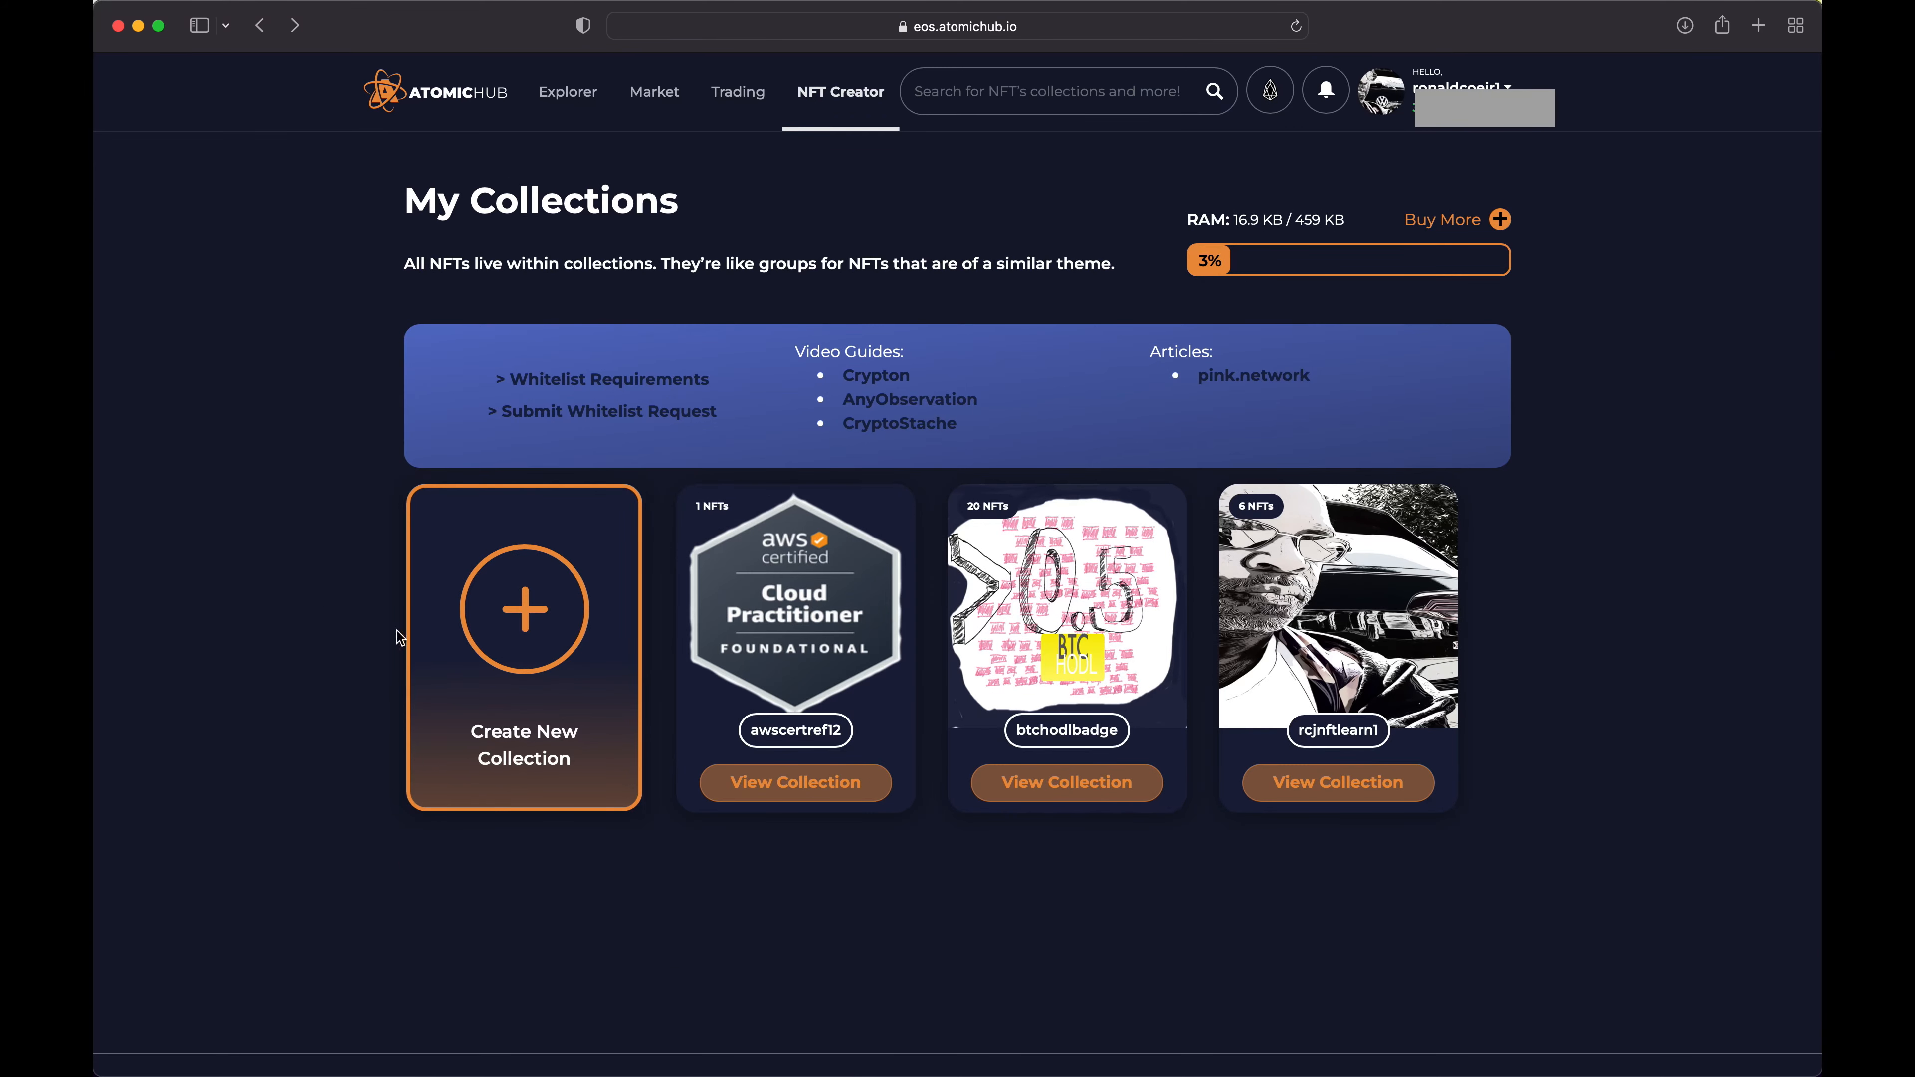
Start a new collection and upload msft-azure-fundamentals-badge from the Desktop folder as its photo
{"action": "left_click", "coordinate": [526, 623]}
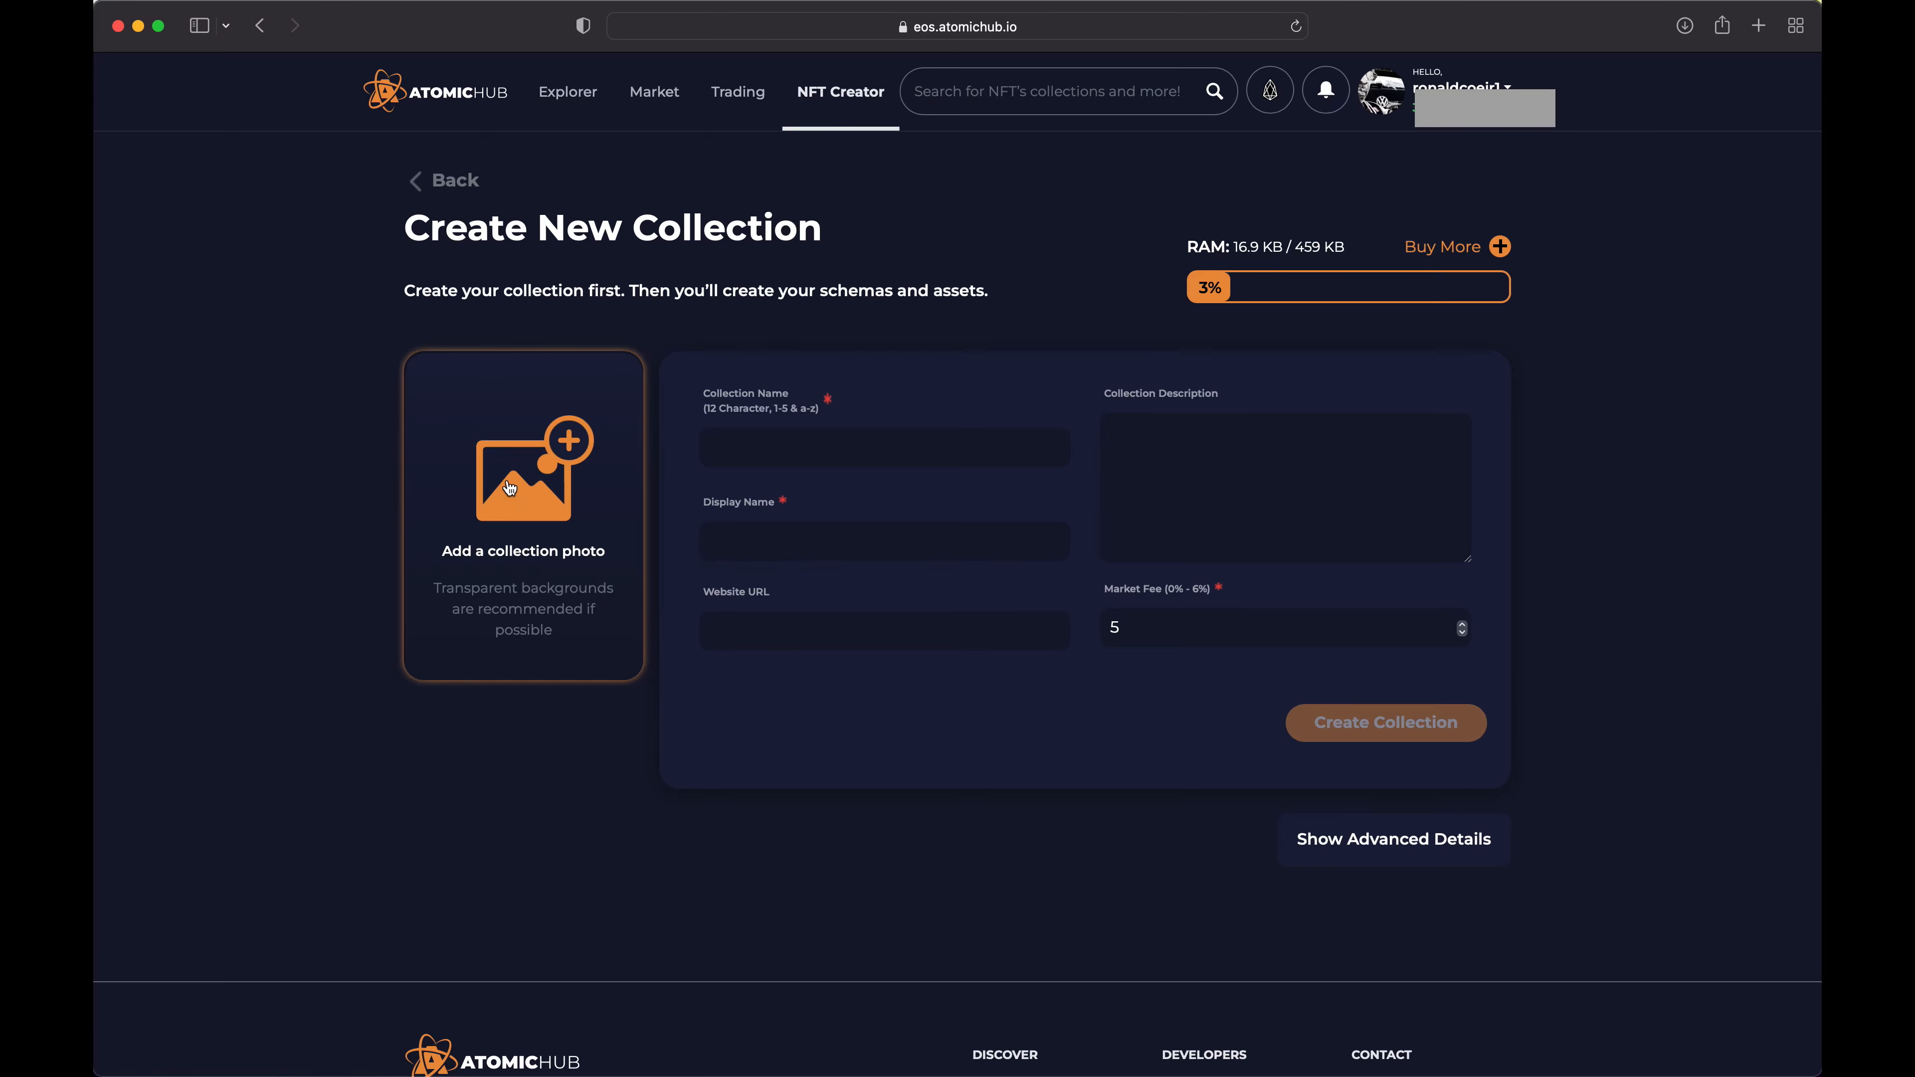
{"action": "left_click", "coordinate": [548, 486]}
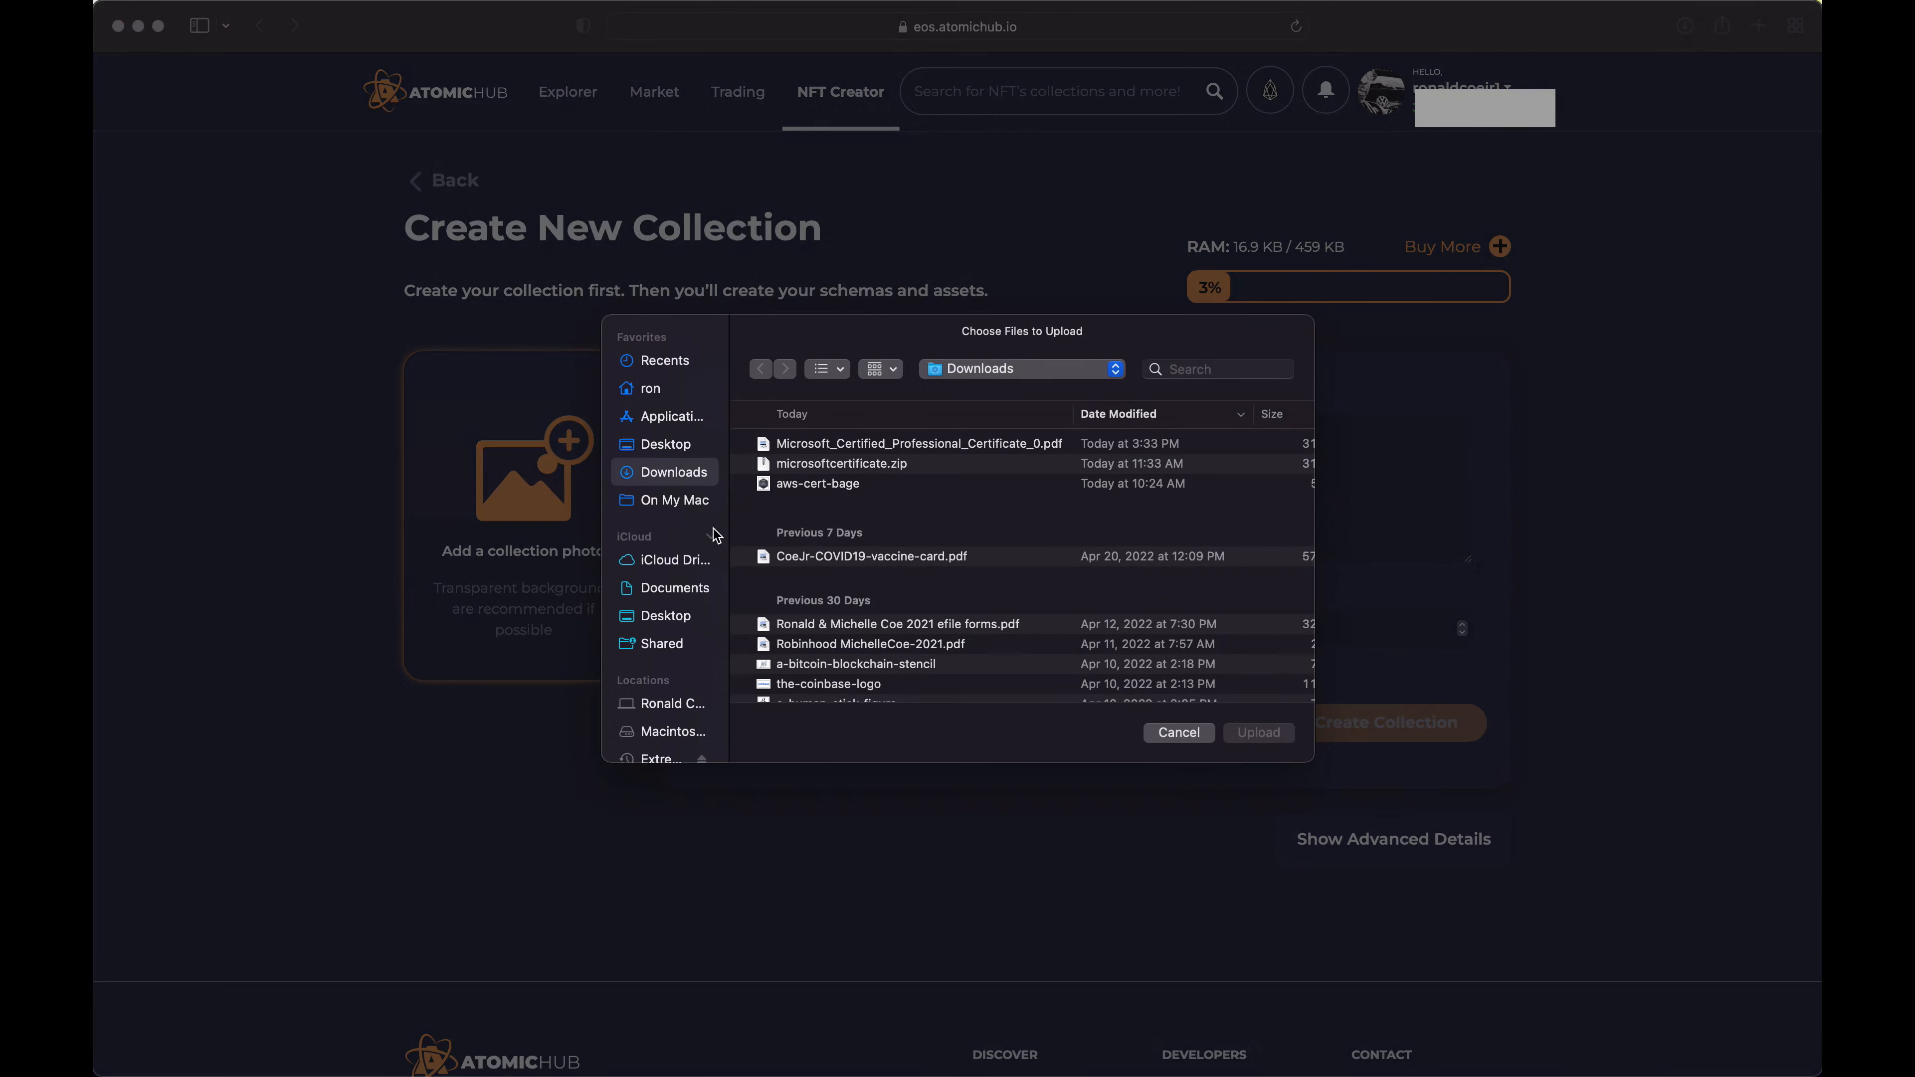
{"action": "left_click", "coordinate": [668, 445]}
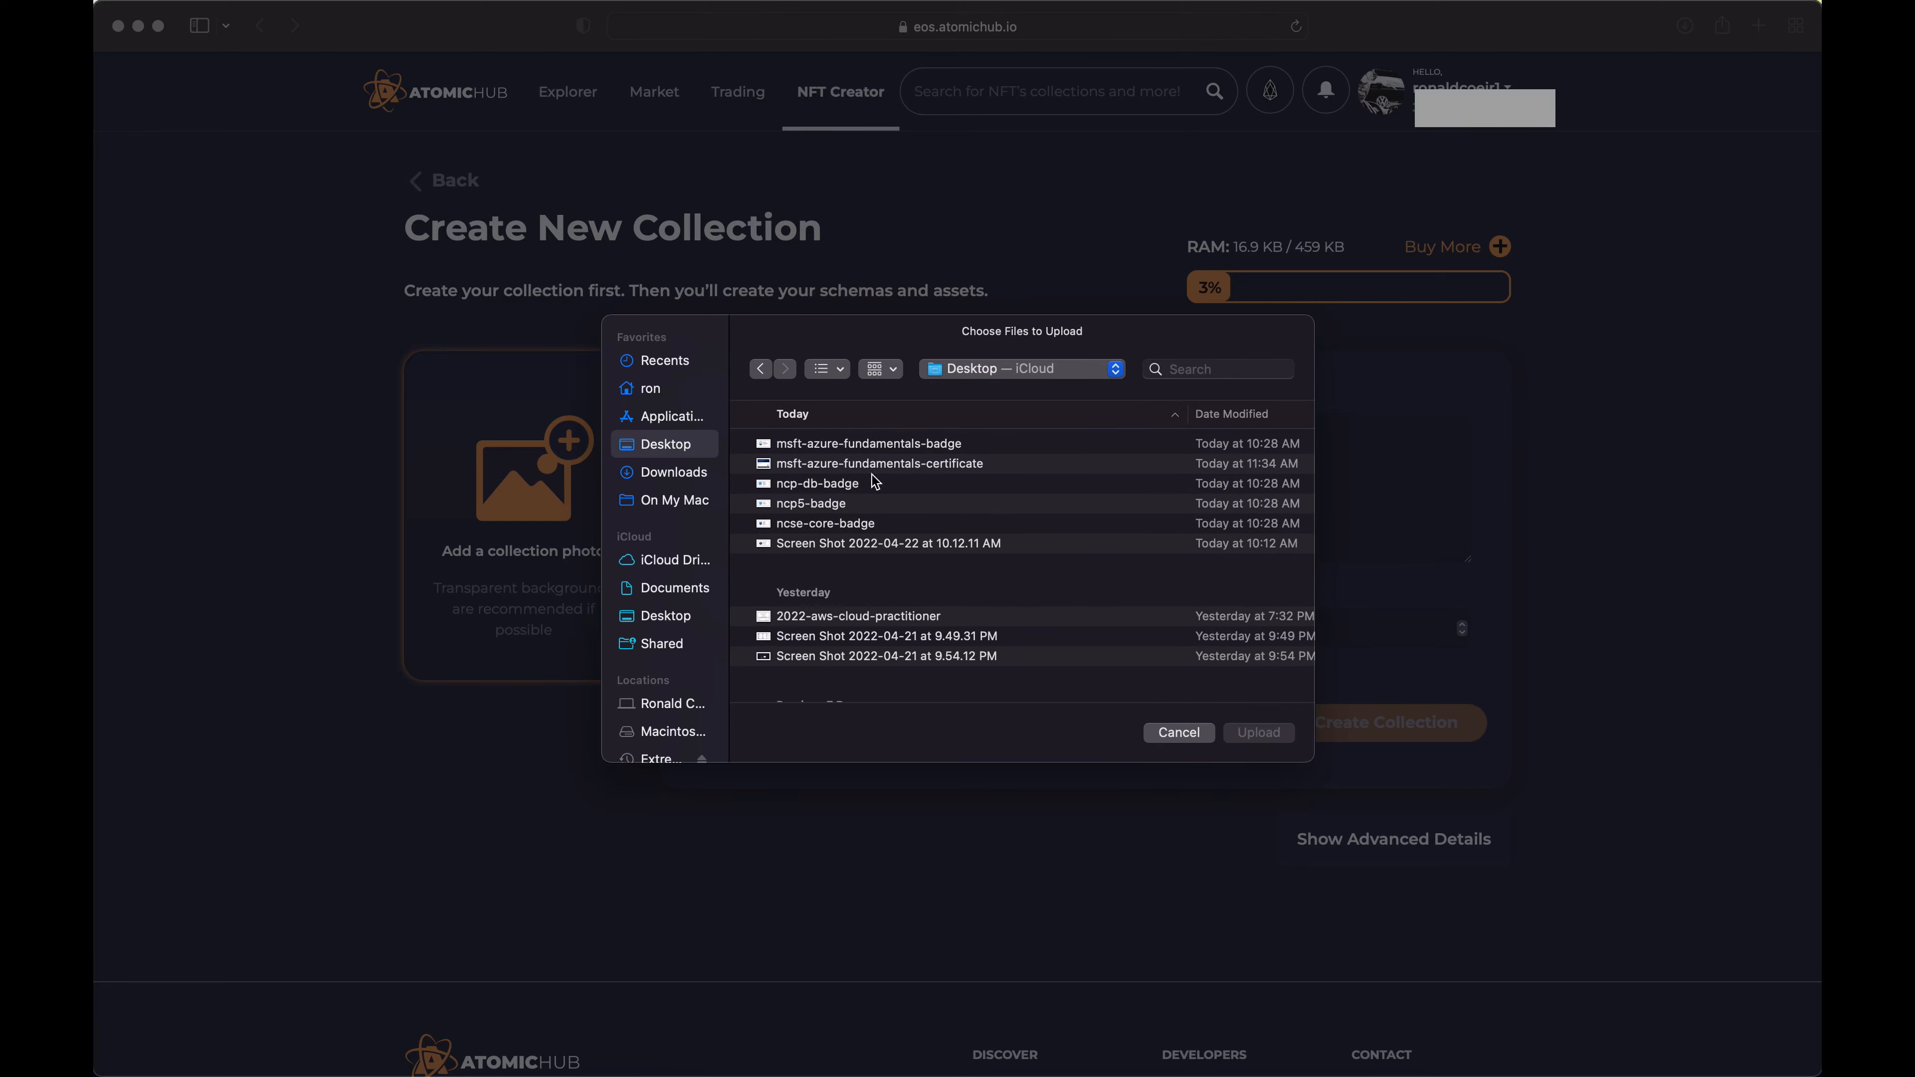
{"action": "left_click", "coordinate": [768, 448]}
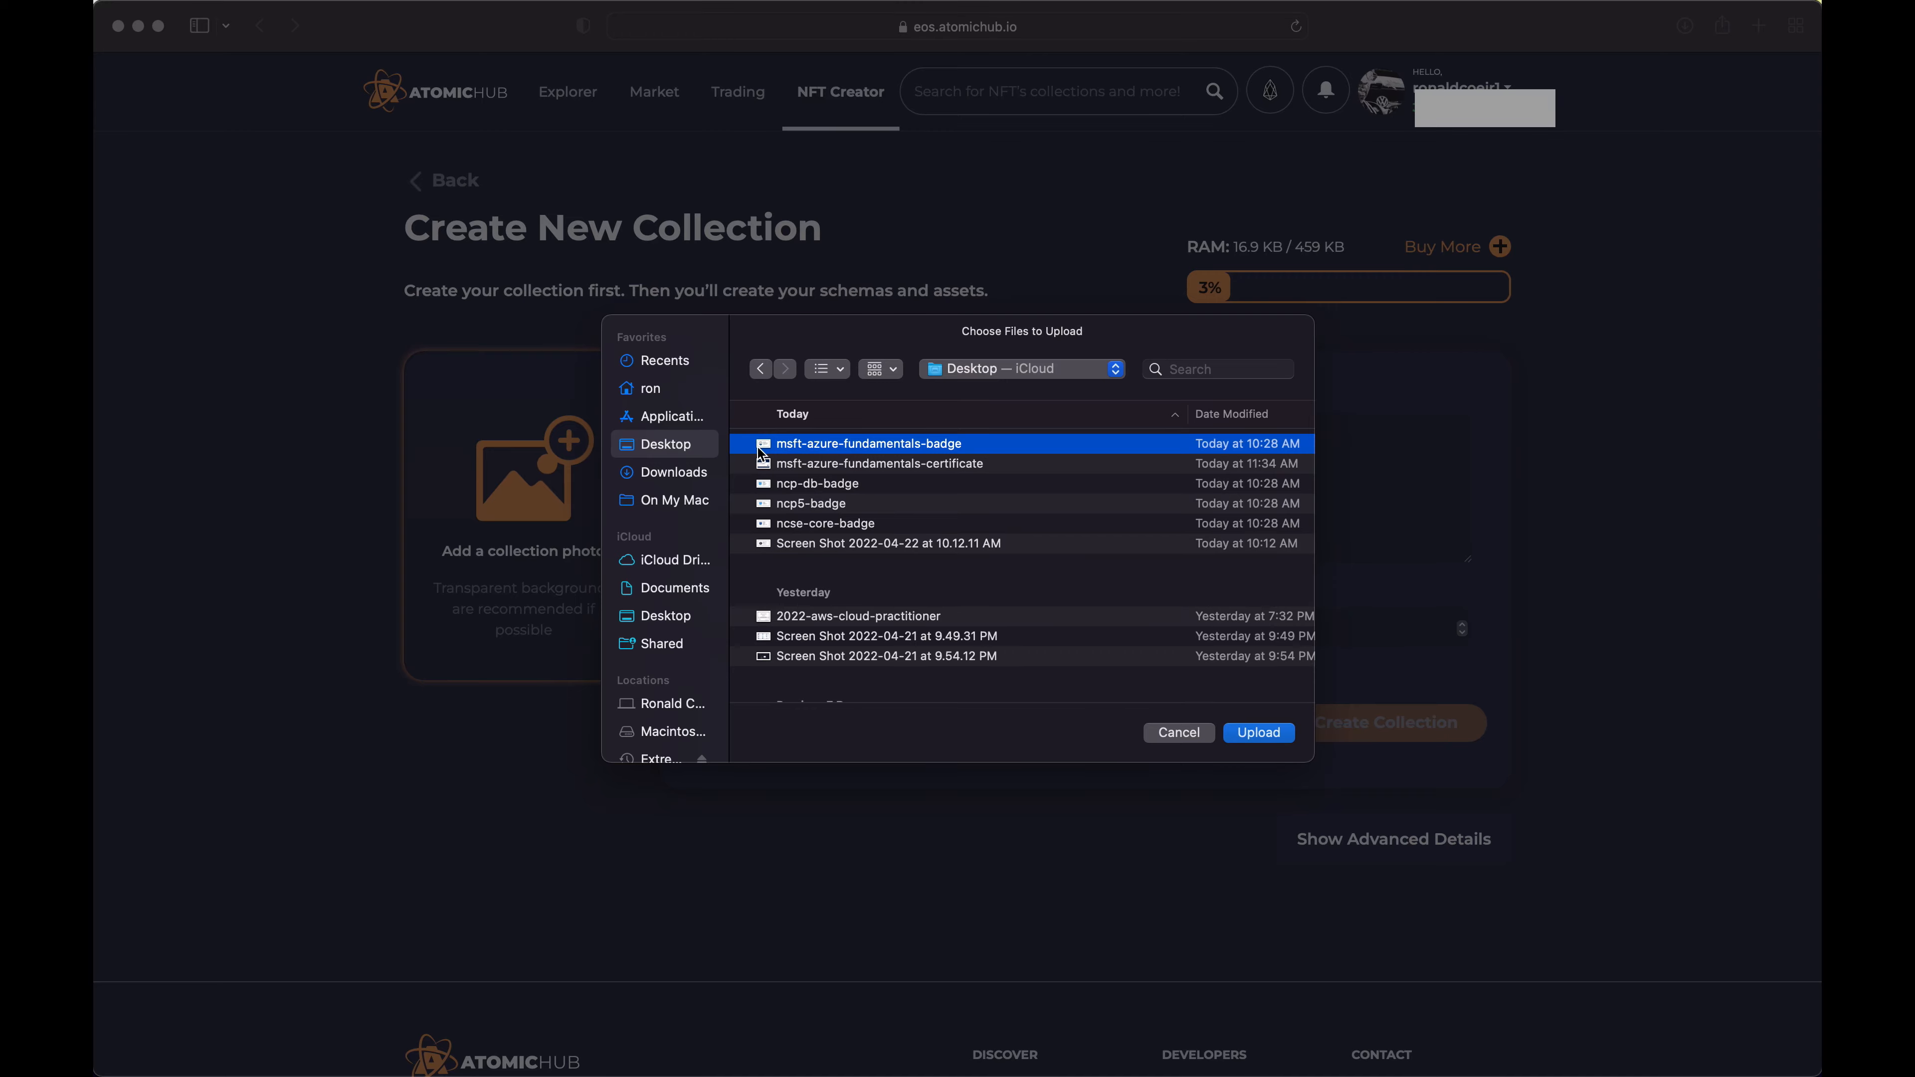
{"action": "left_click", "coordinate": [1281, 730]}
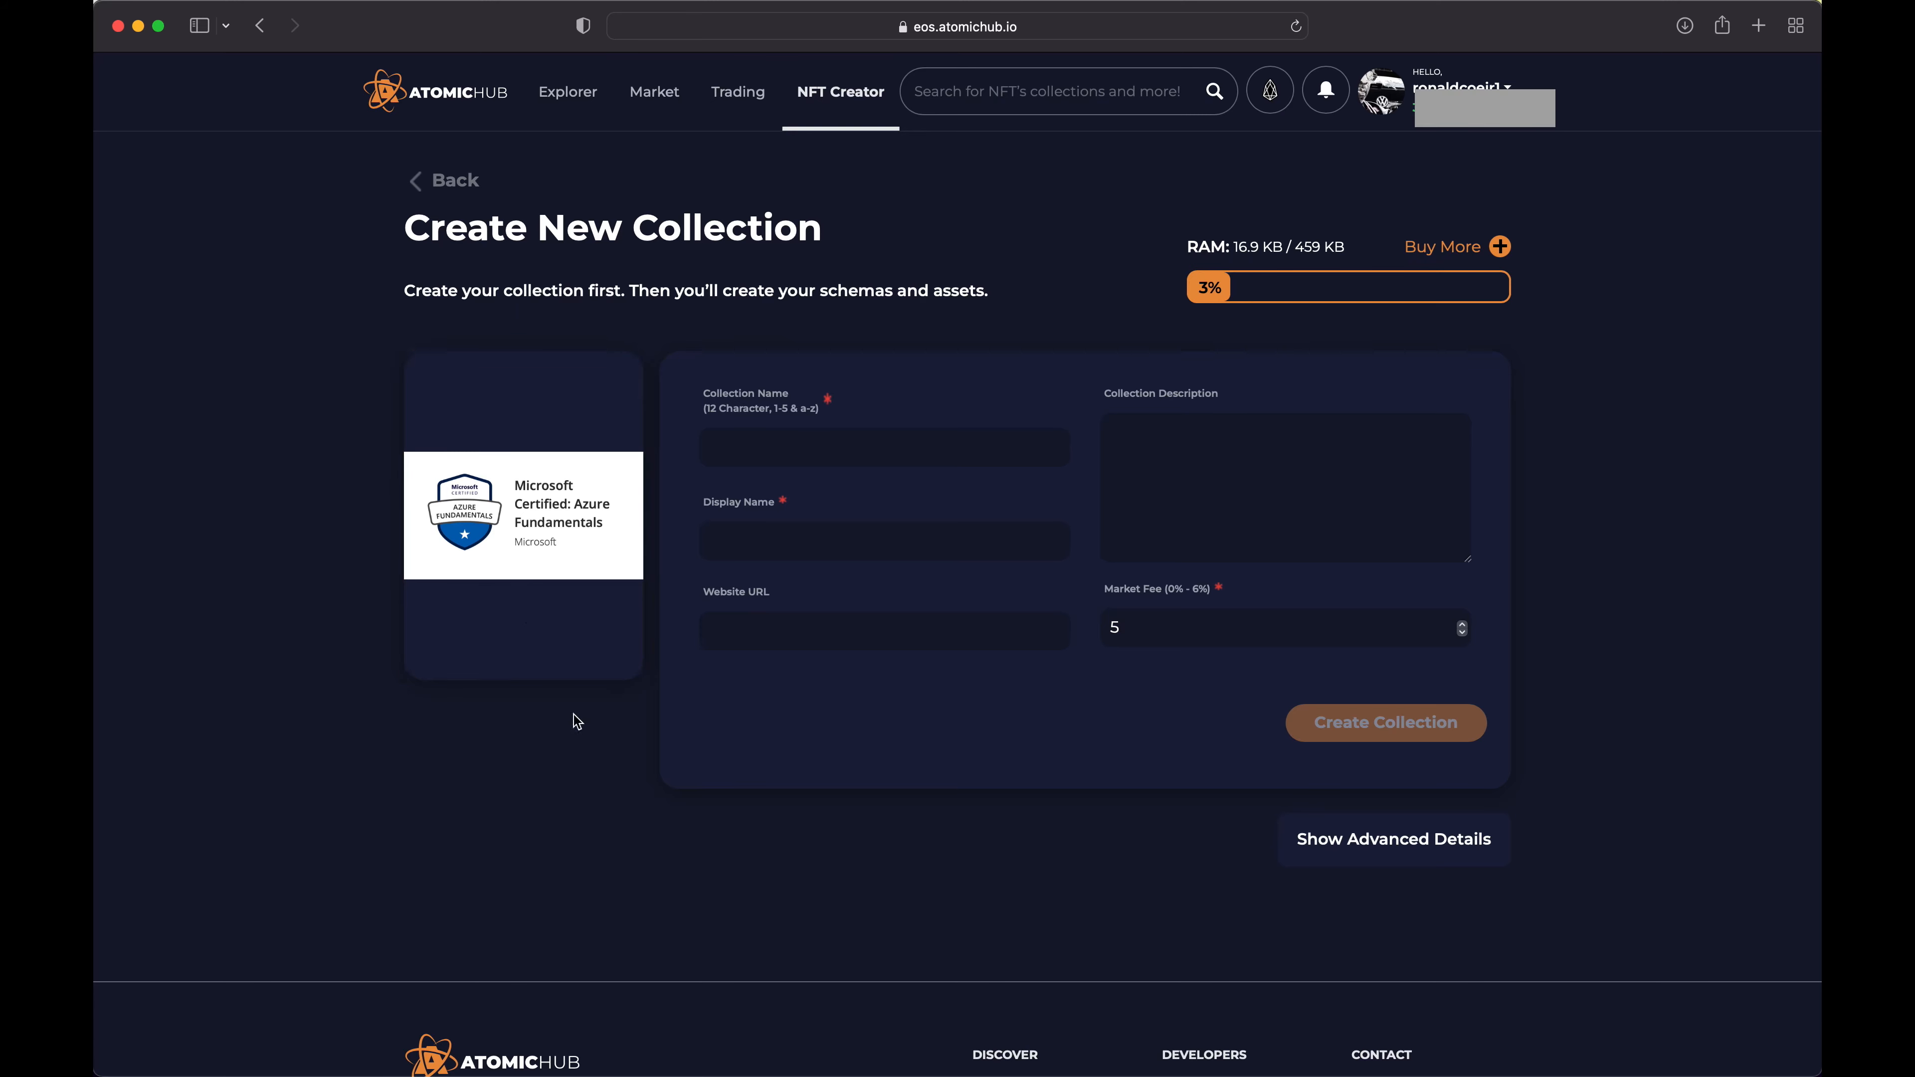
Enter msftcertref1 as the collection name and Microsoft Certifications as the display name
{"action": "left_click", "coordinate": [843, 451]}
{"action": "type", "text": "msft"}
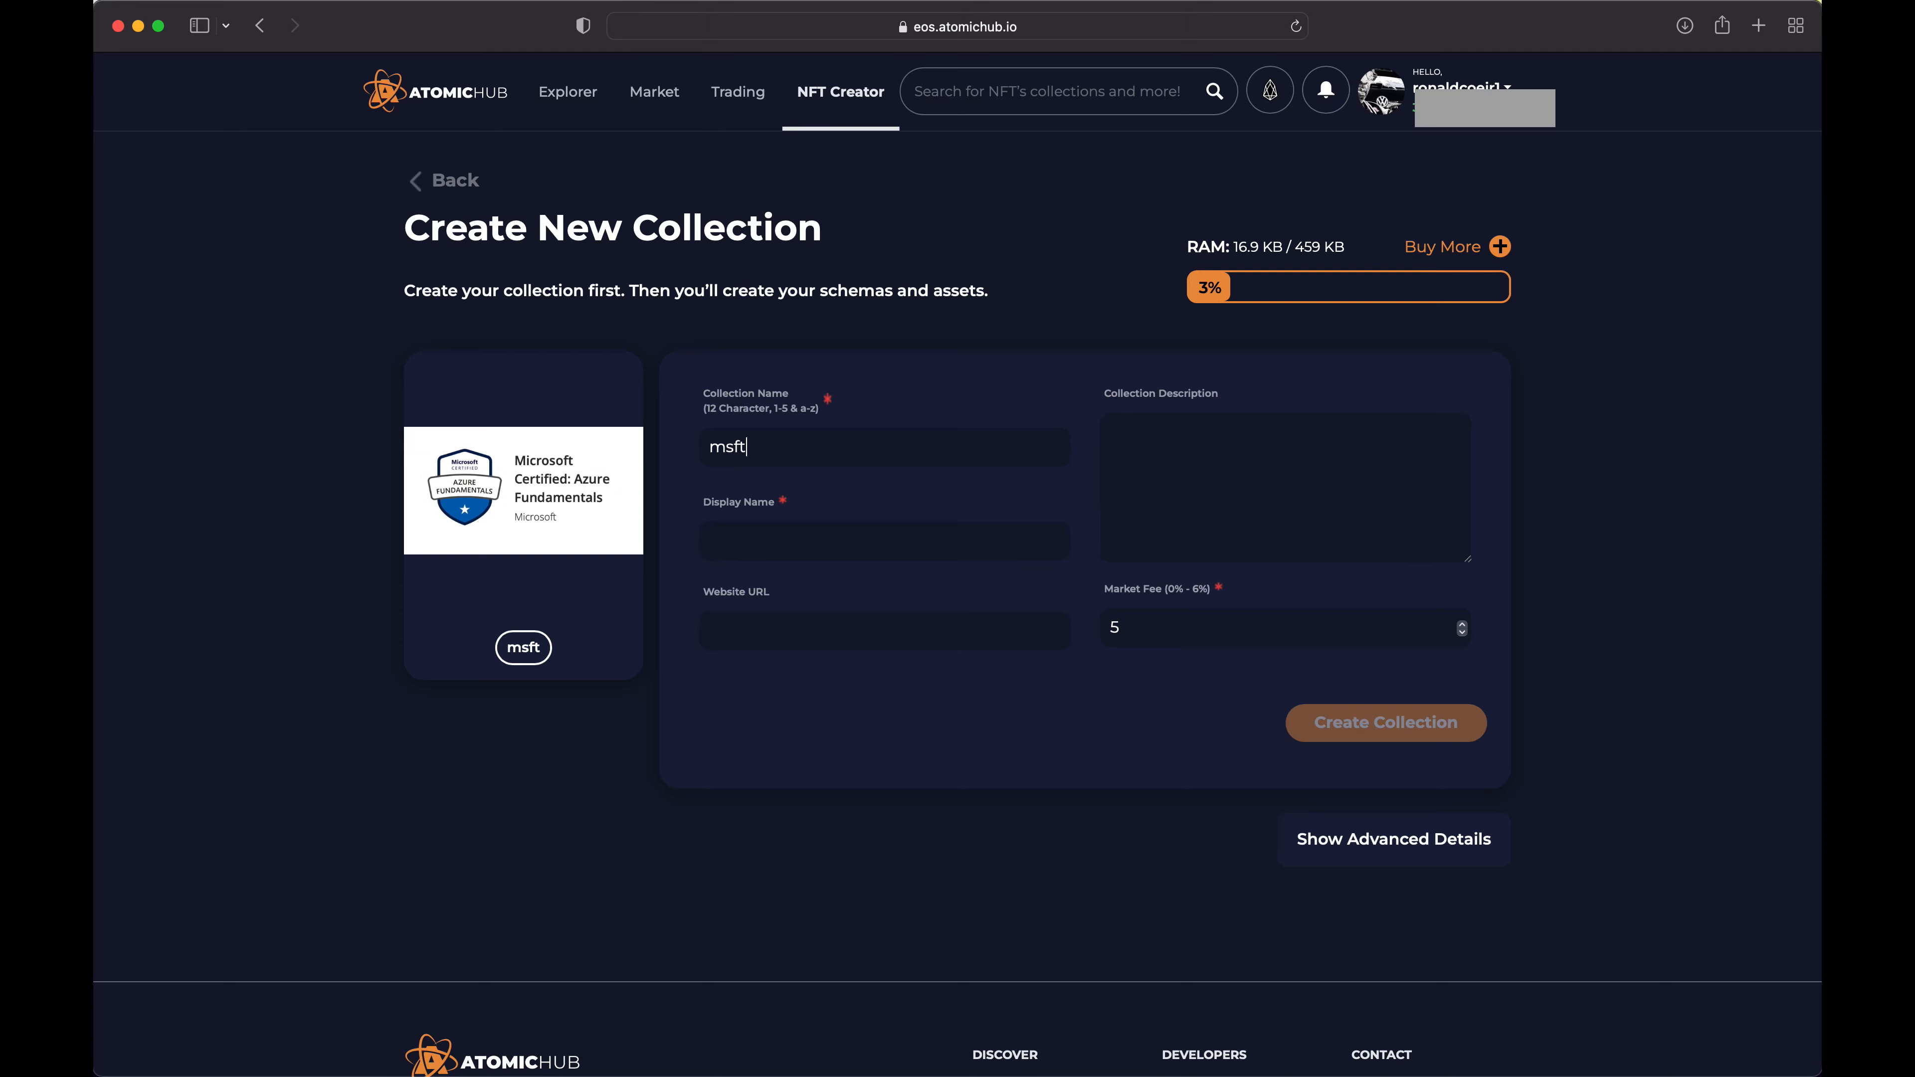
{"action": "type", "text": "certre"}
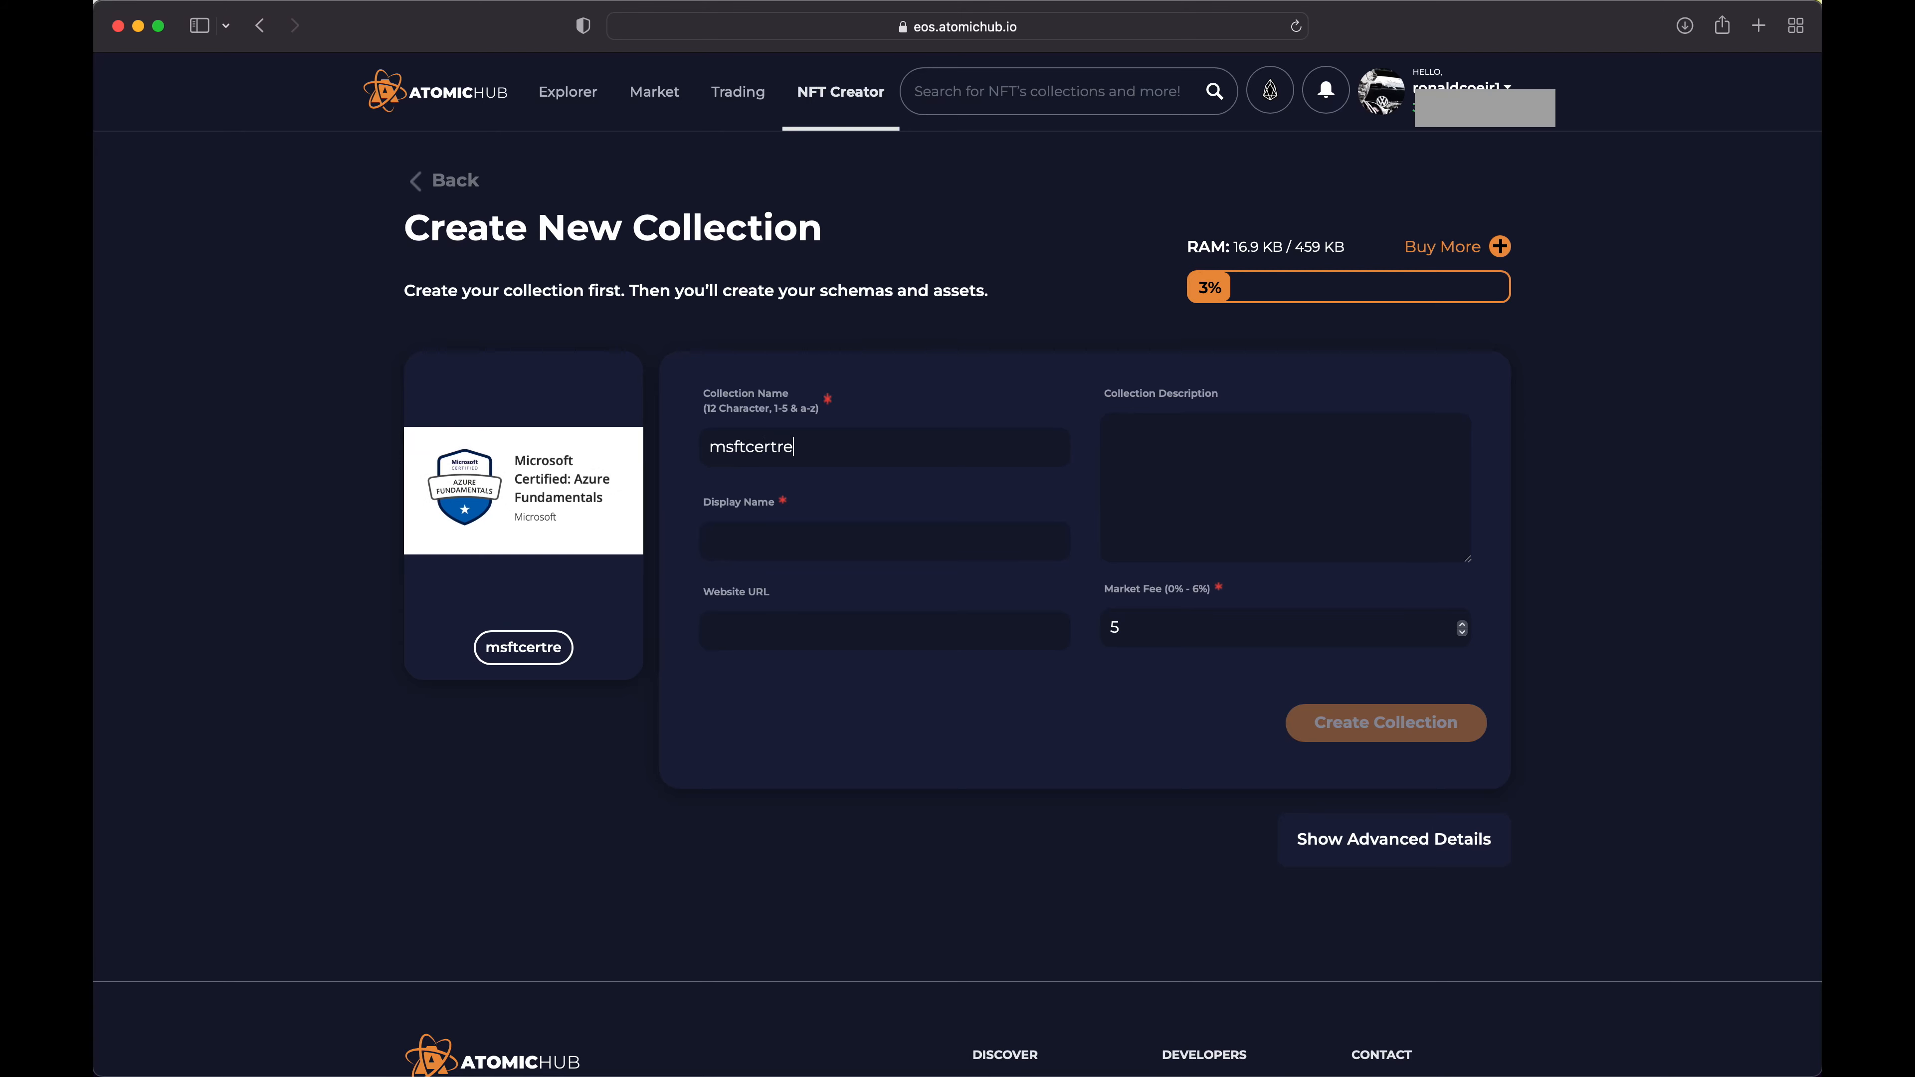
{"action": "type", "text": "f1"}
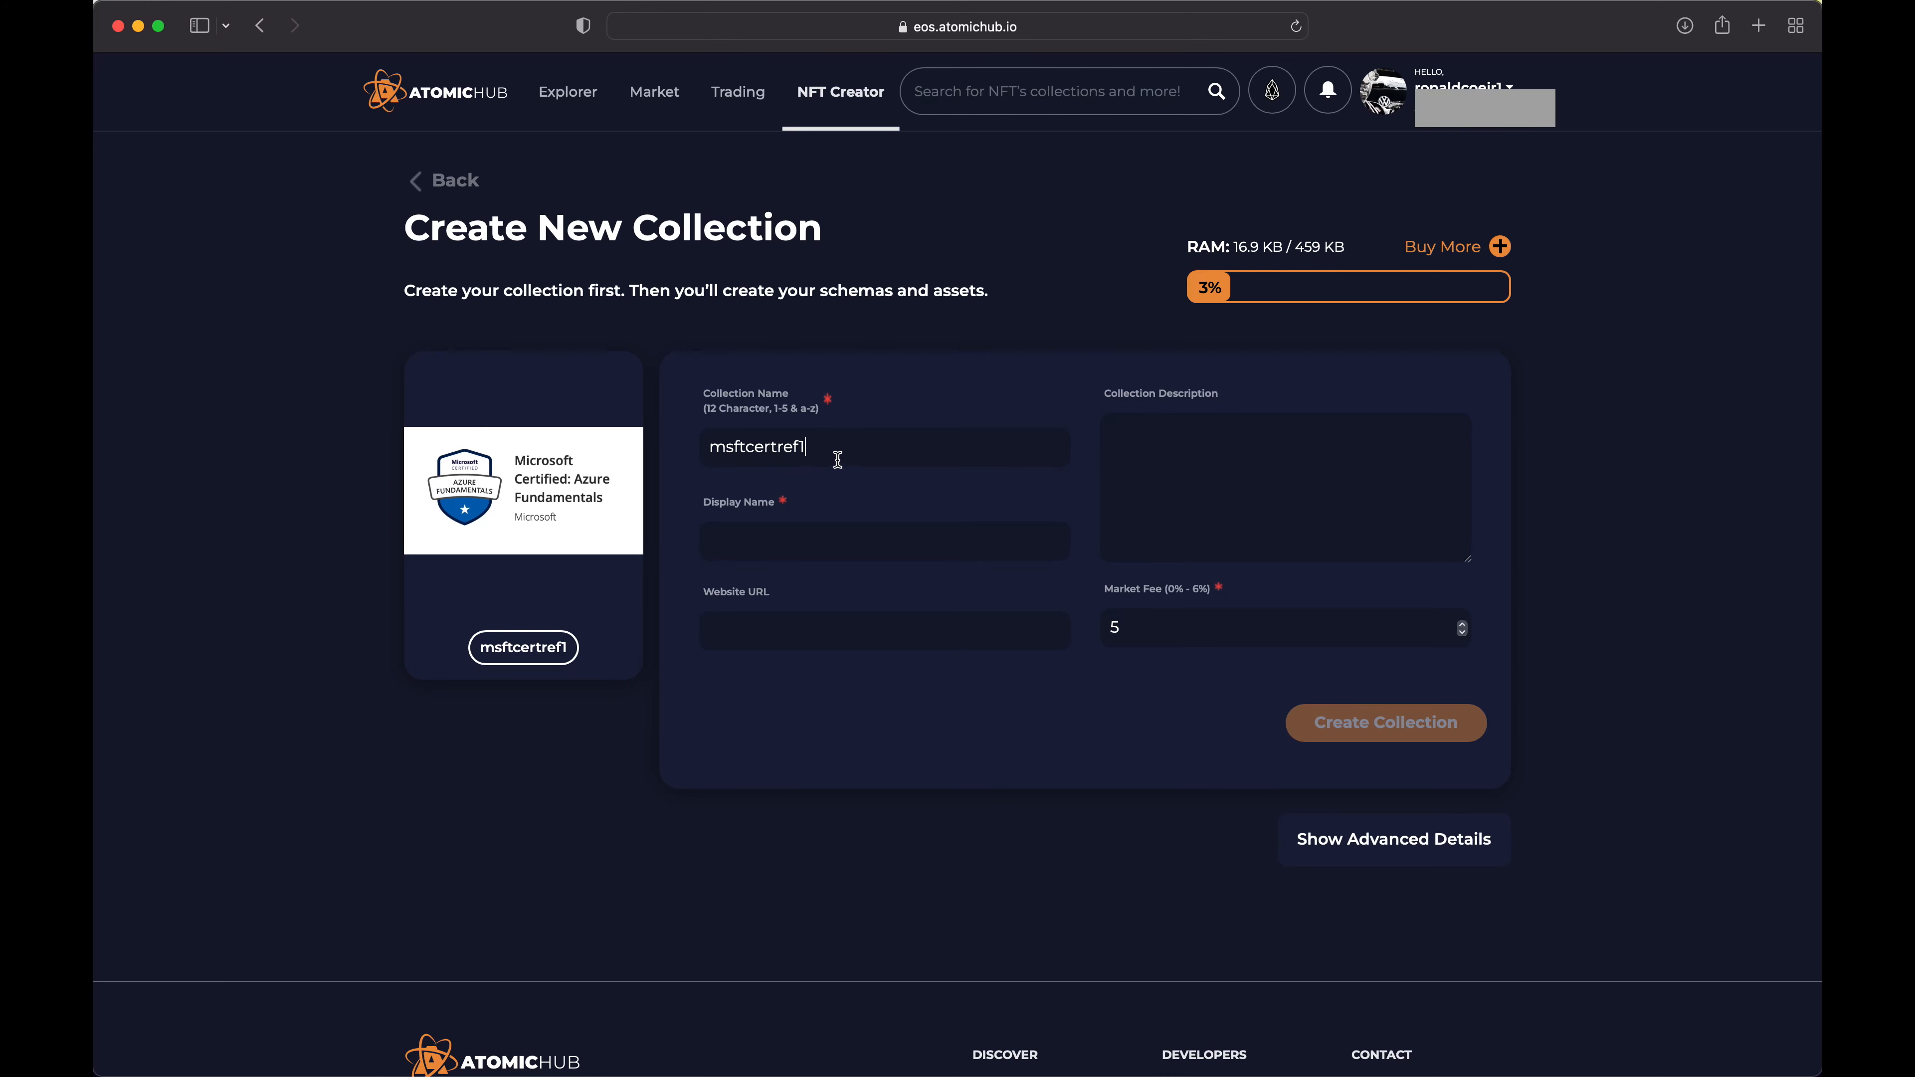
{"action": "left_click", "coordinate": [872, 542]}
{"action": "type", "text": "Microsoft "}
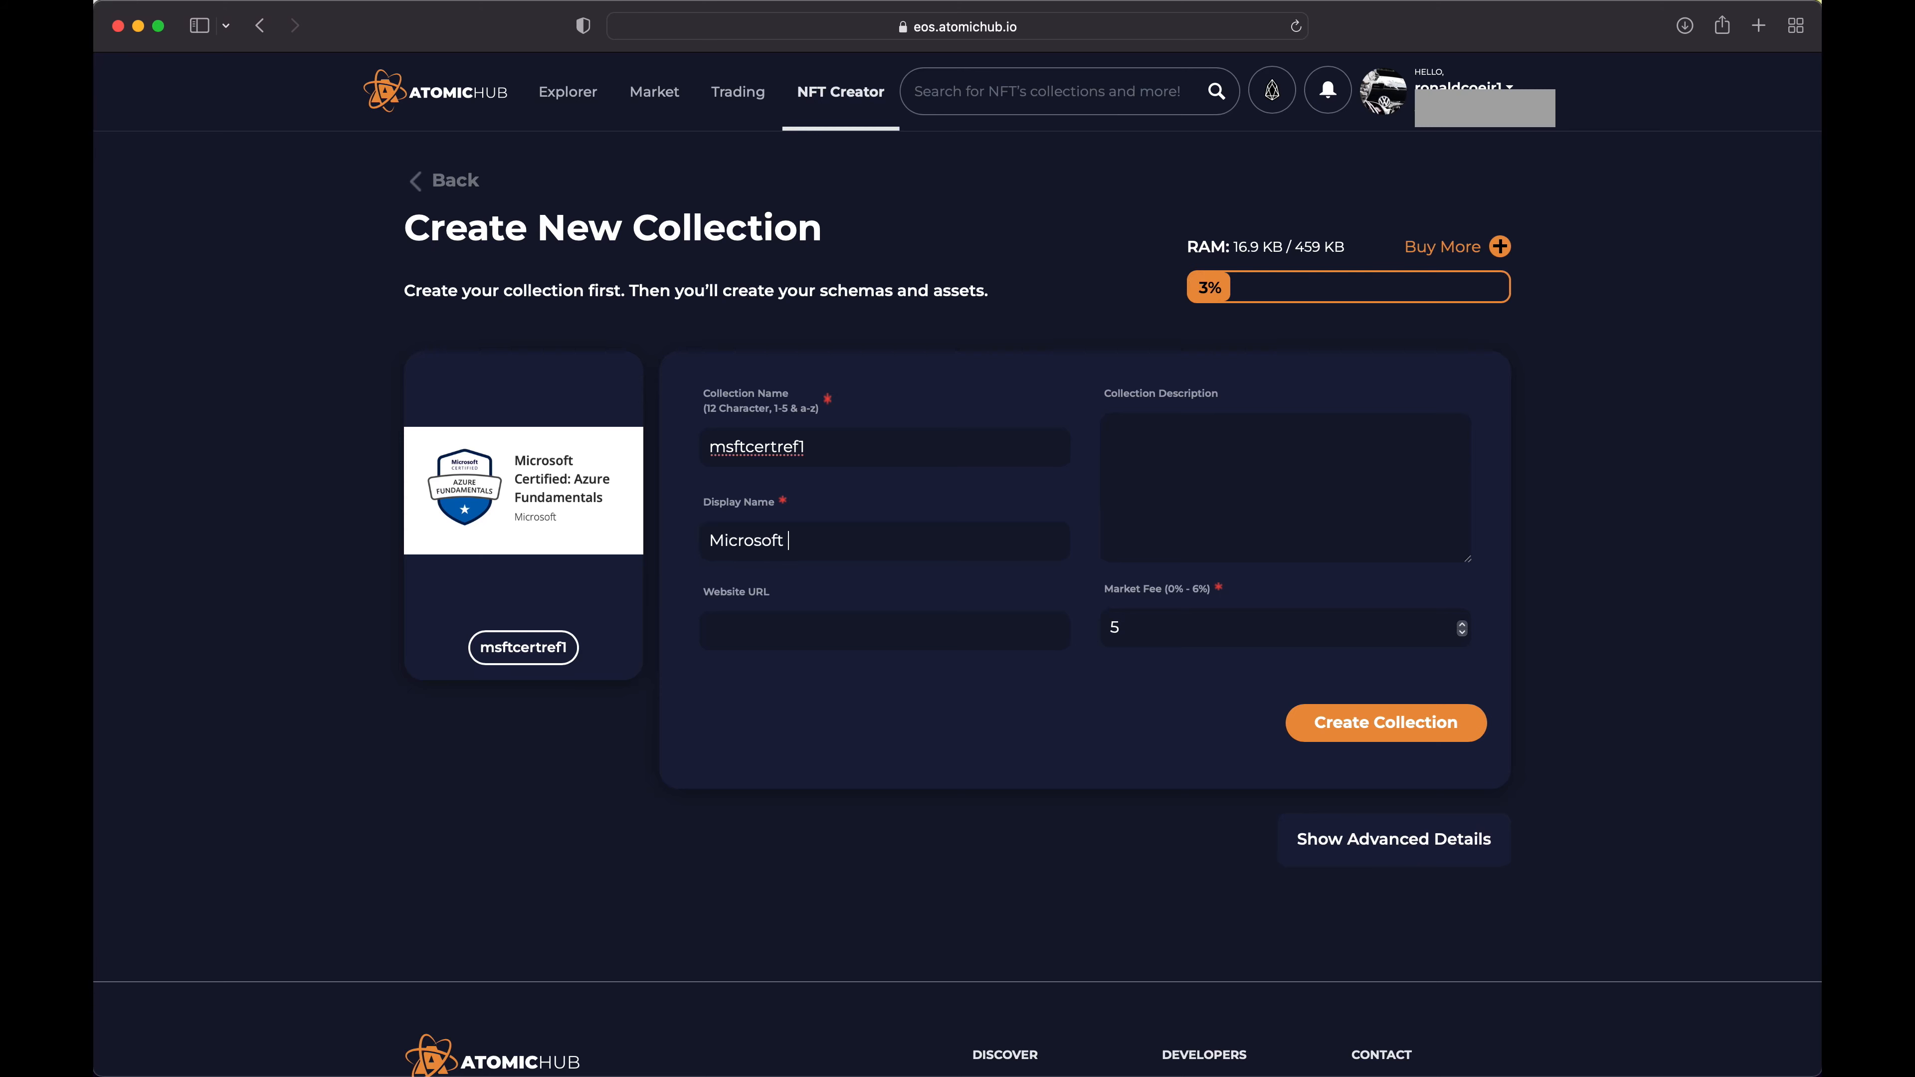
{"action": "type", "text": "Certifications"}
Create the collection, accept the 0.0011 EOS transaction fee and dismiss the transaction notice
{"action": "left_click", "coordinate": [1409, 729]}
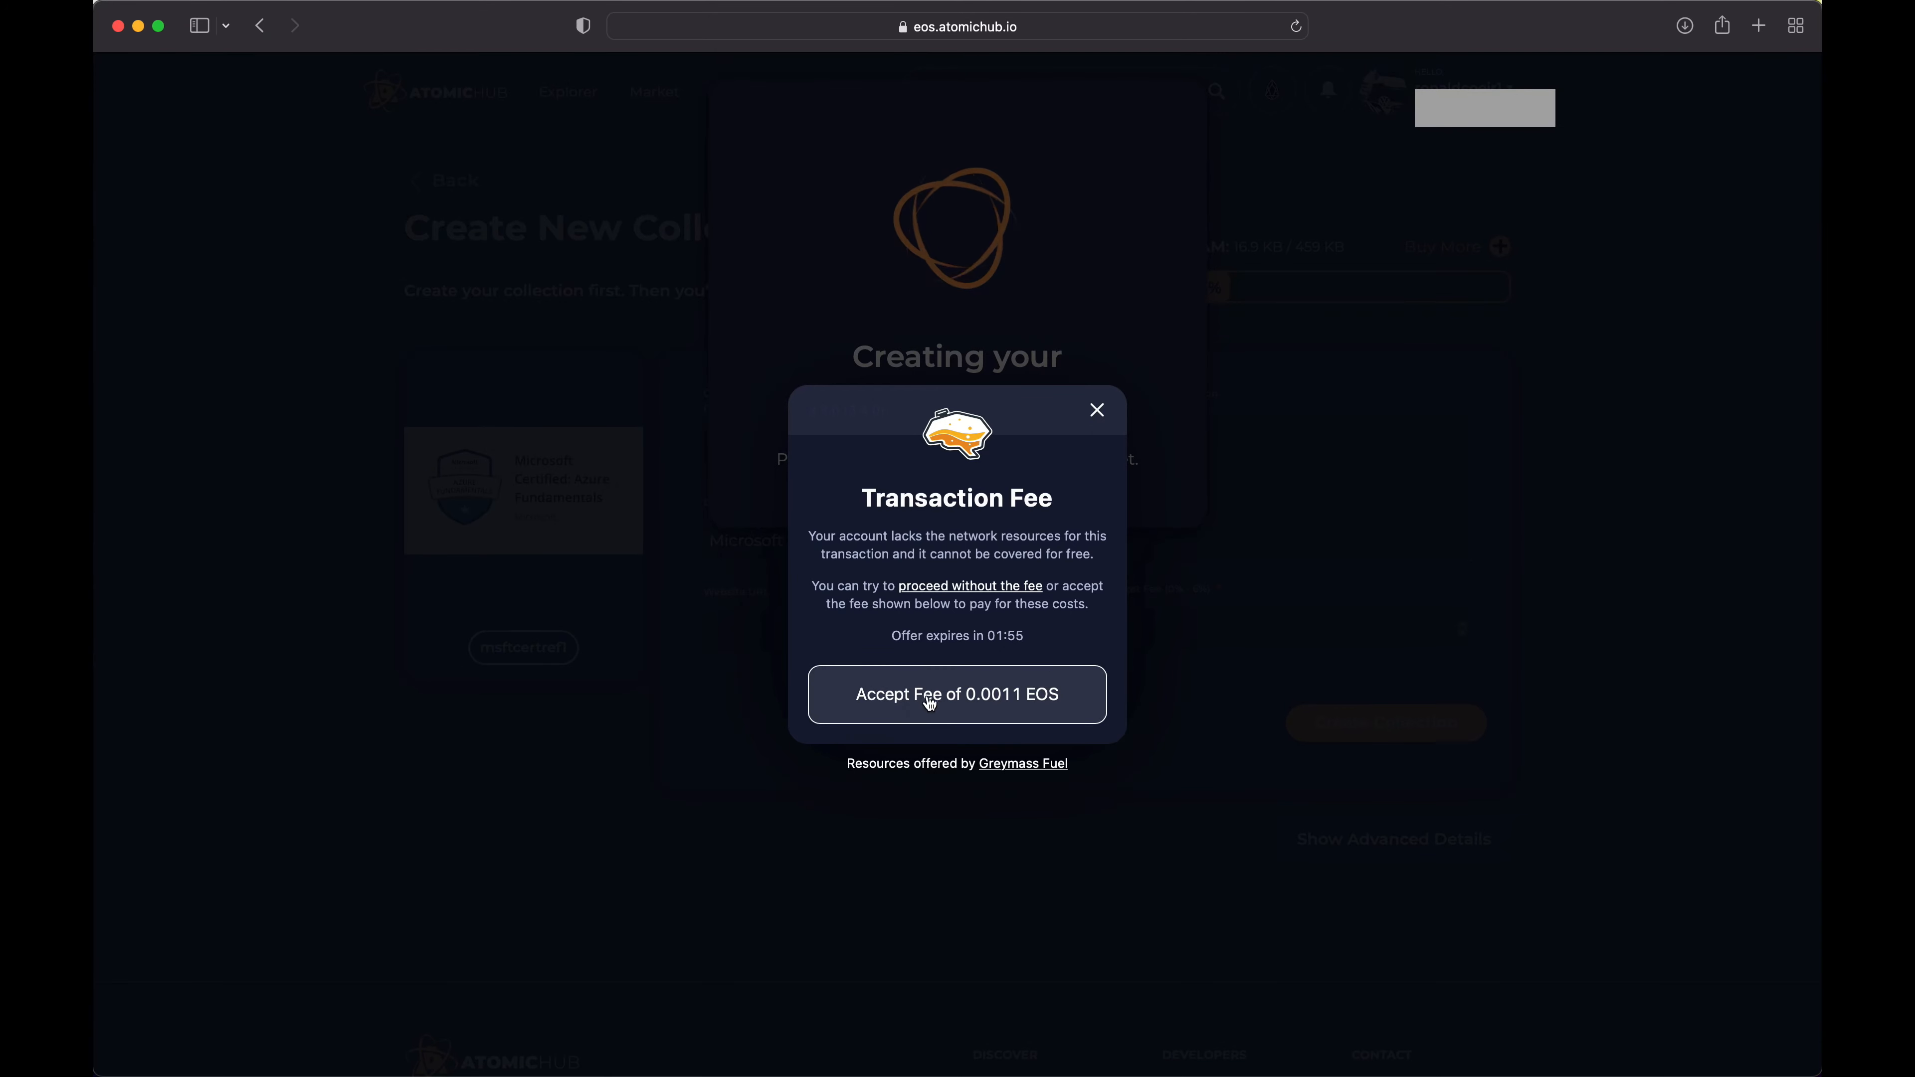
{"action": "left_click", "coordinate": [967, 695]}
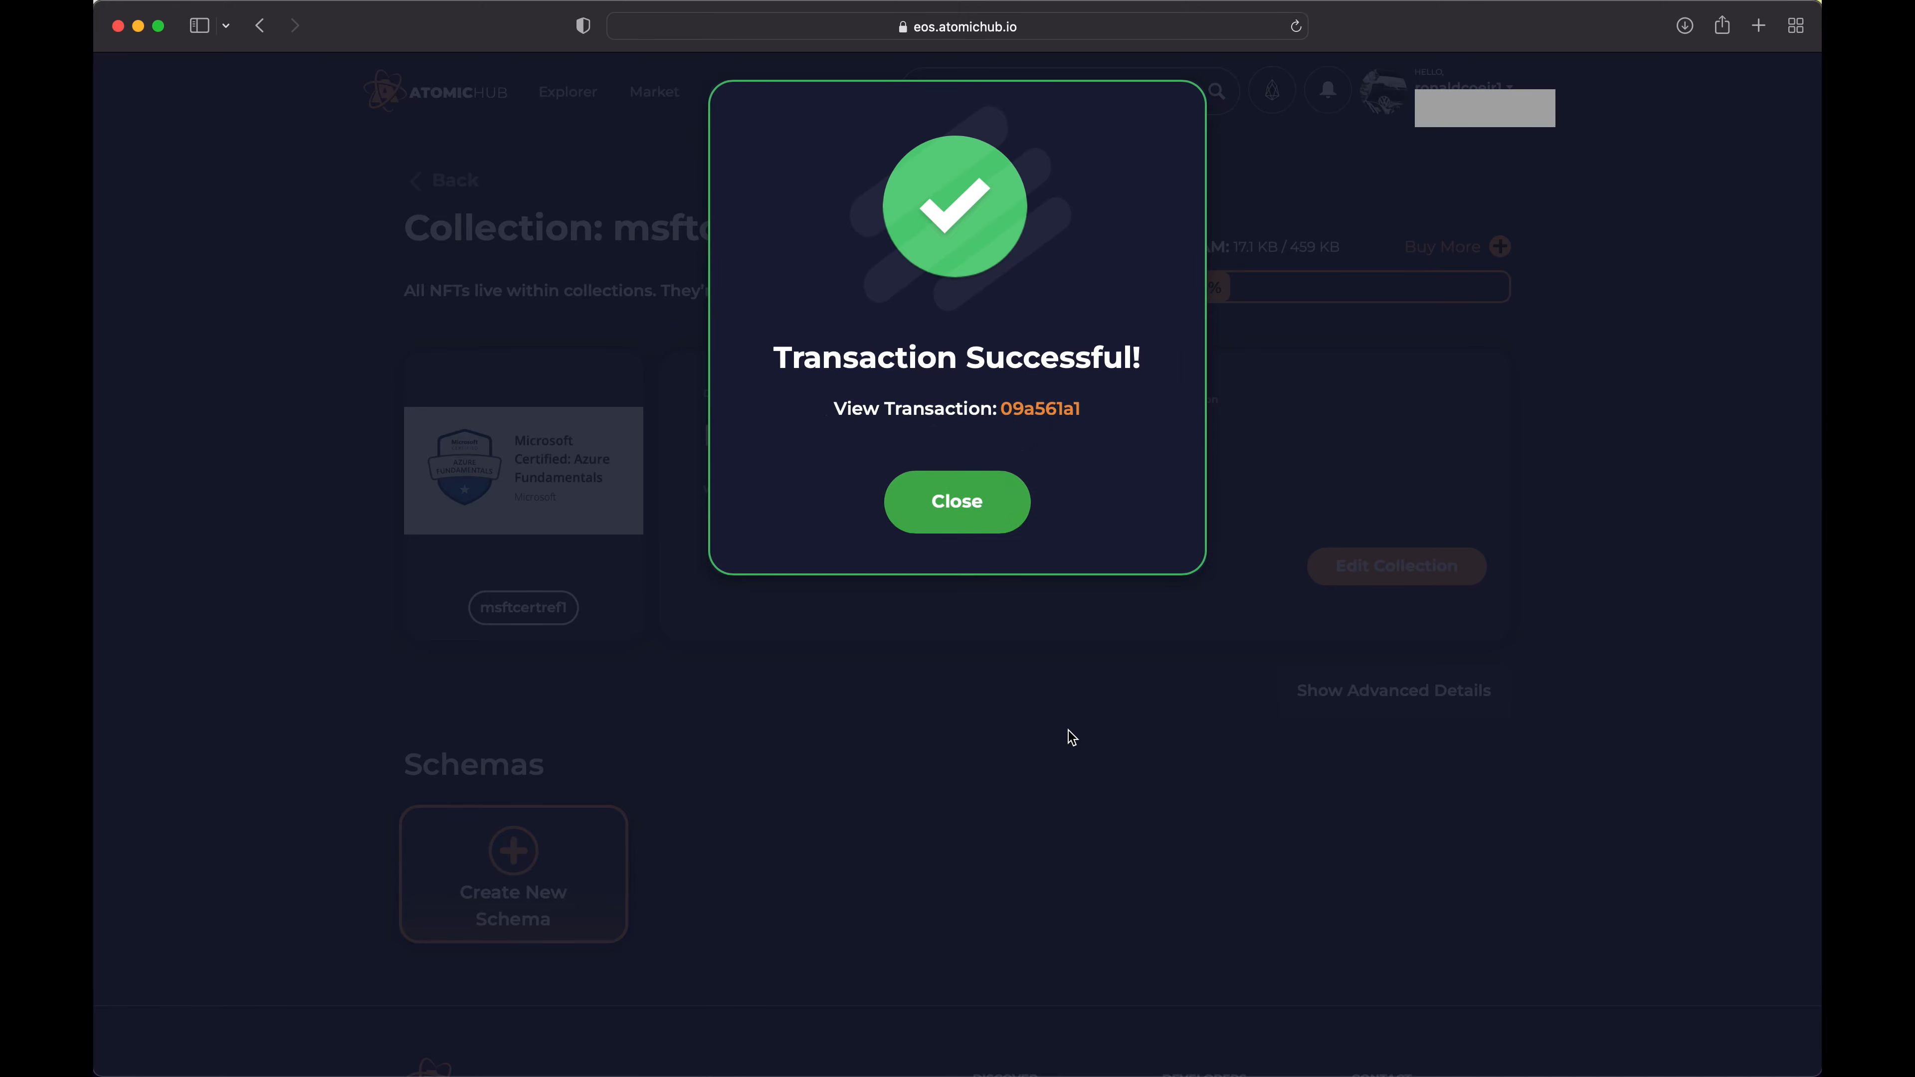
{"action": "left_click", "coordinate": [958, 504]}
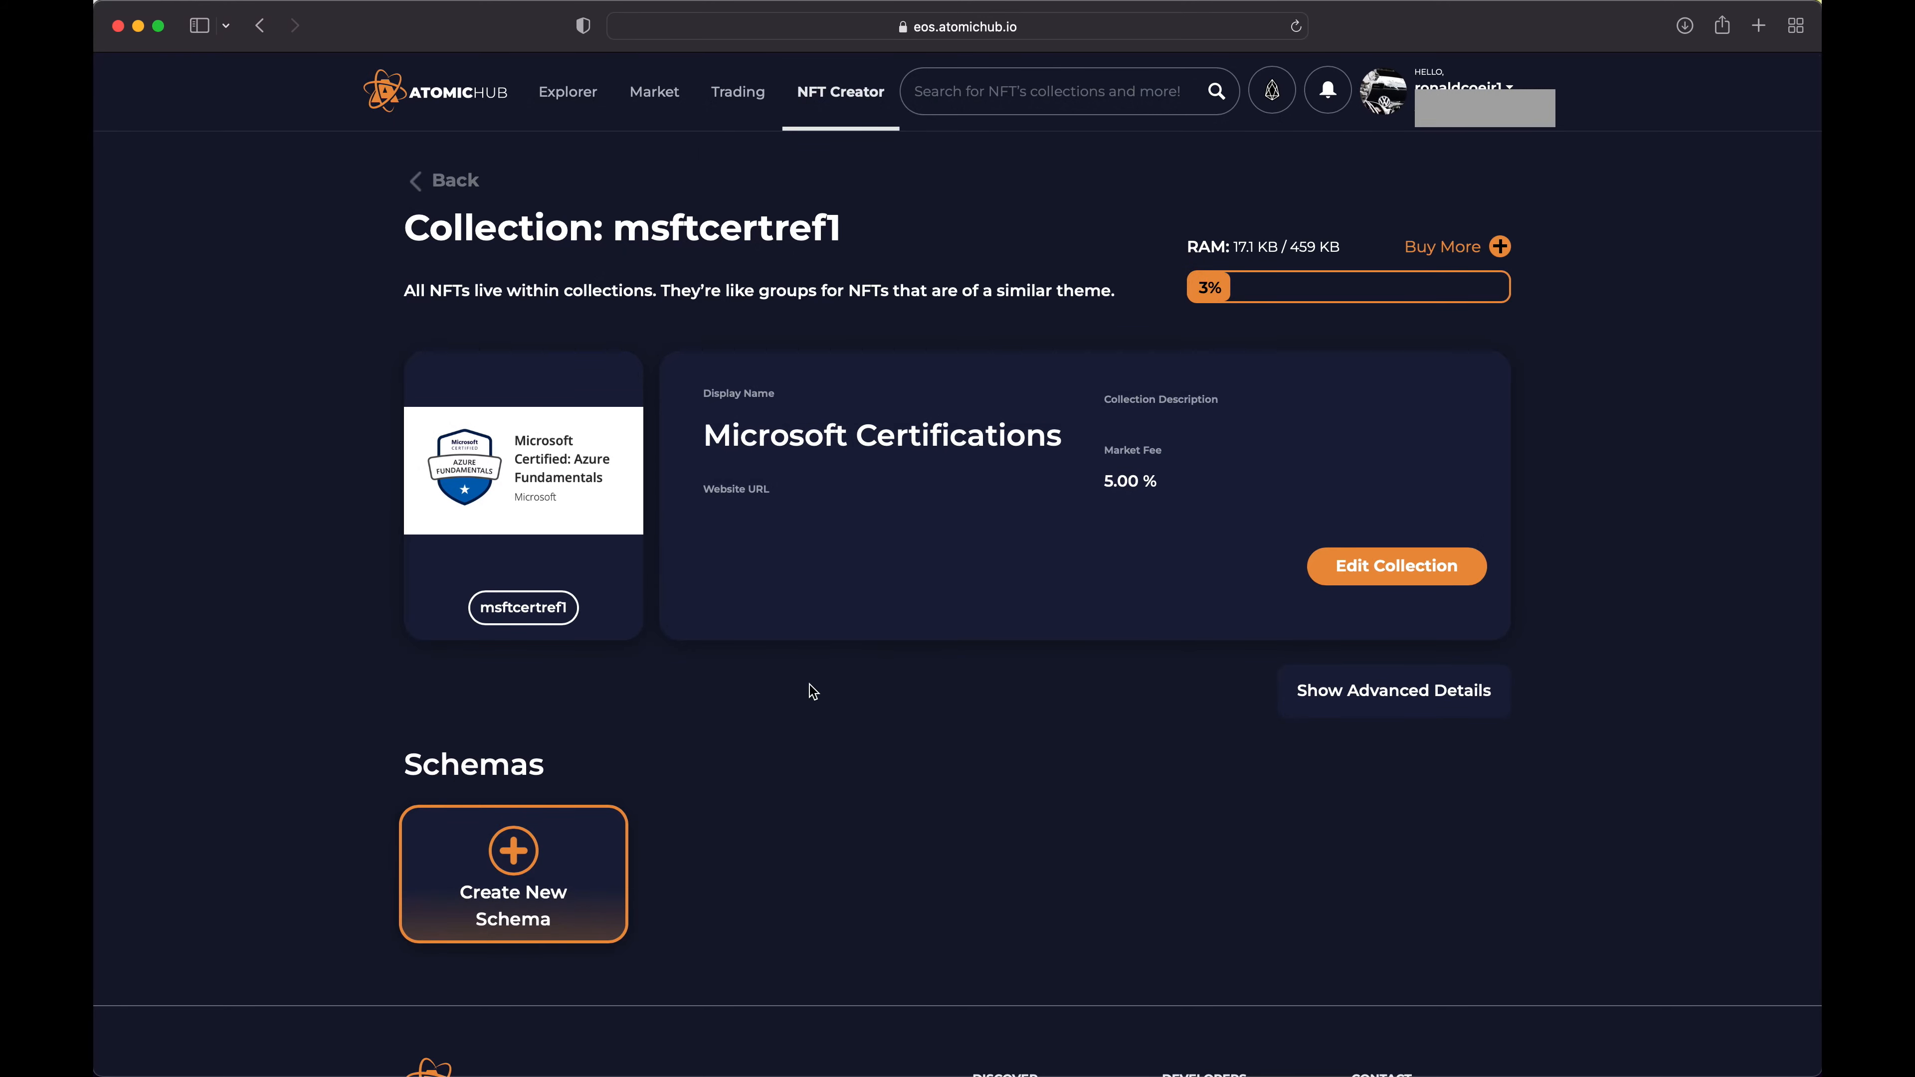
Start a new schema in the msftcertref1 collection and name it credential
{"action": "scroll", "coordinate": [810, 685], "scroll_direction": "down", "scroll_amount": 2}
{"action": "scroll", "coordinate": [810, 684], "scroll_direction": "up", "scroll_amount": 2}
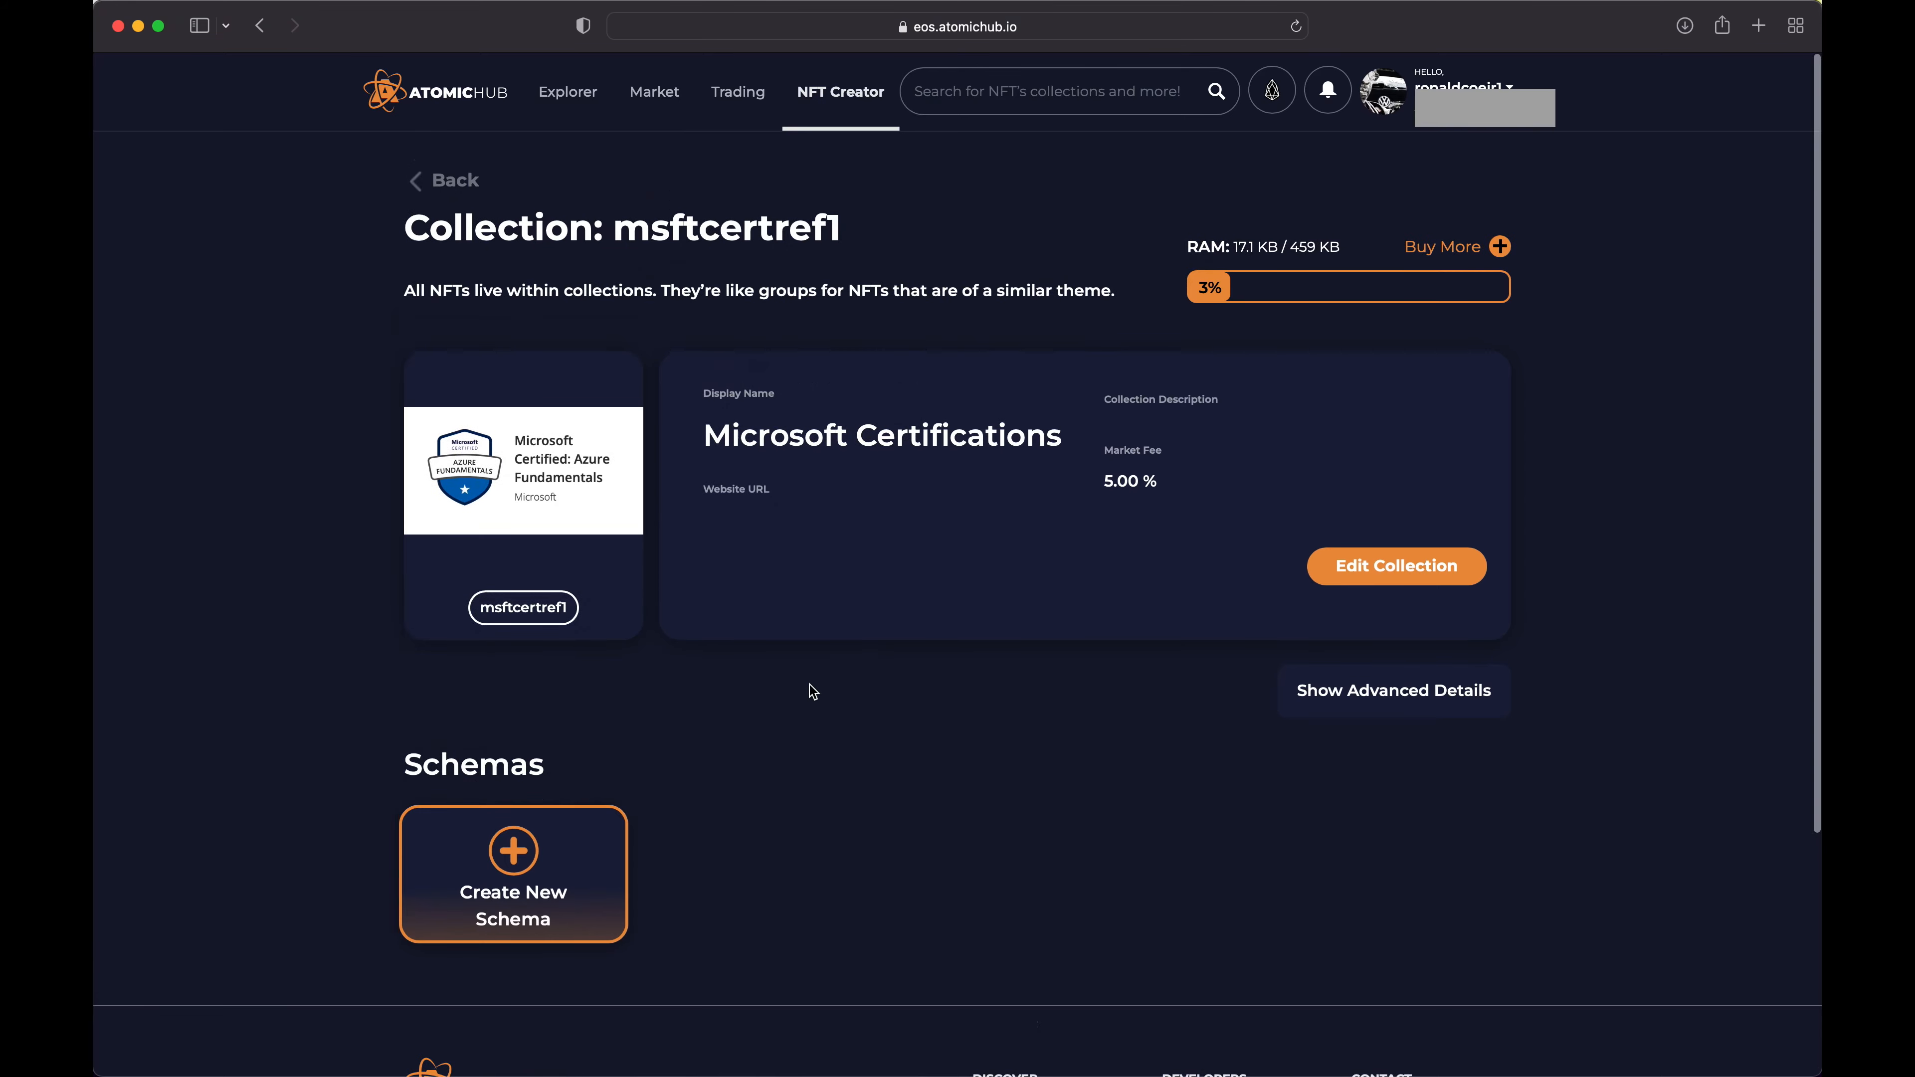
{"action": "left_click", "coordinate": [518, 848]}
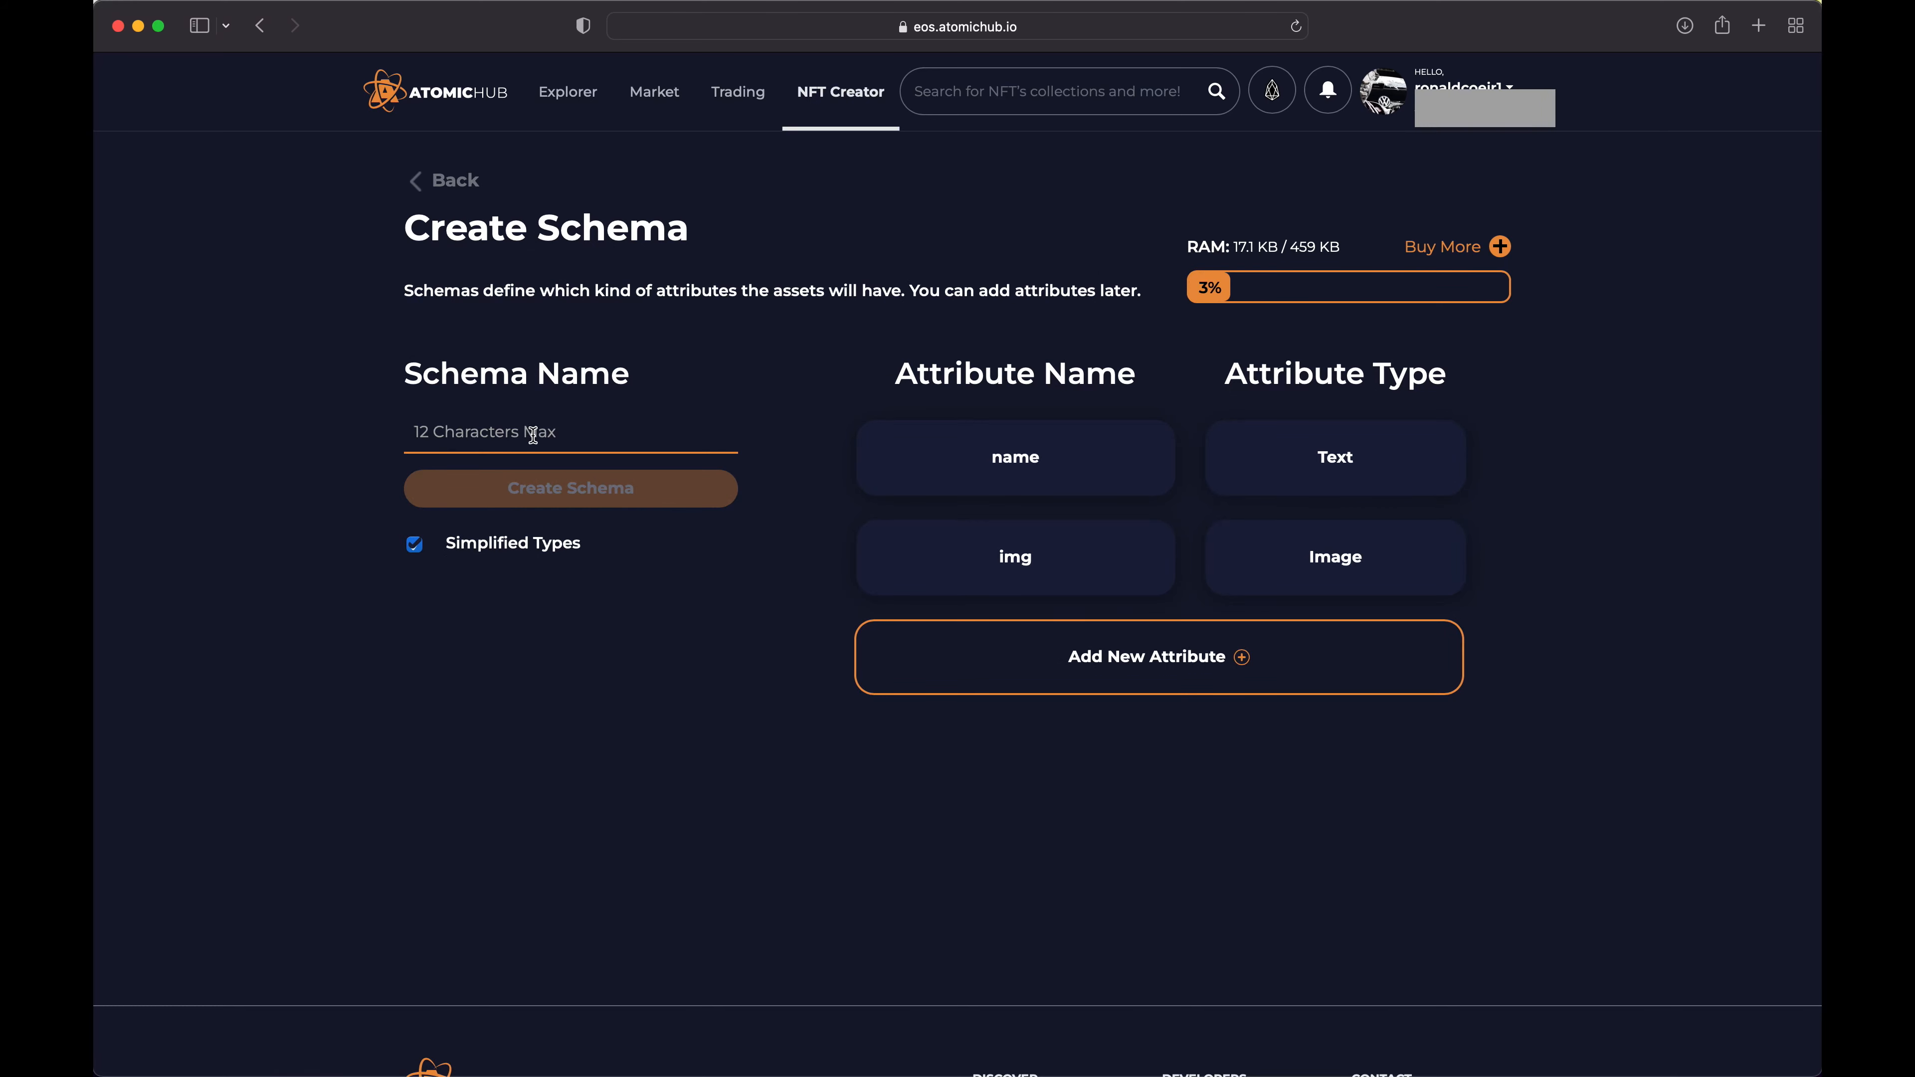
{"action": "type", "text": "credential"}
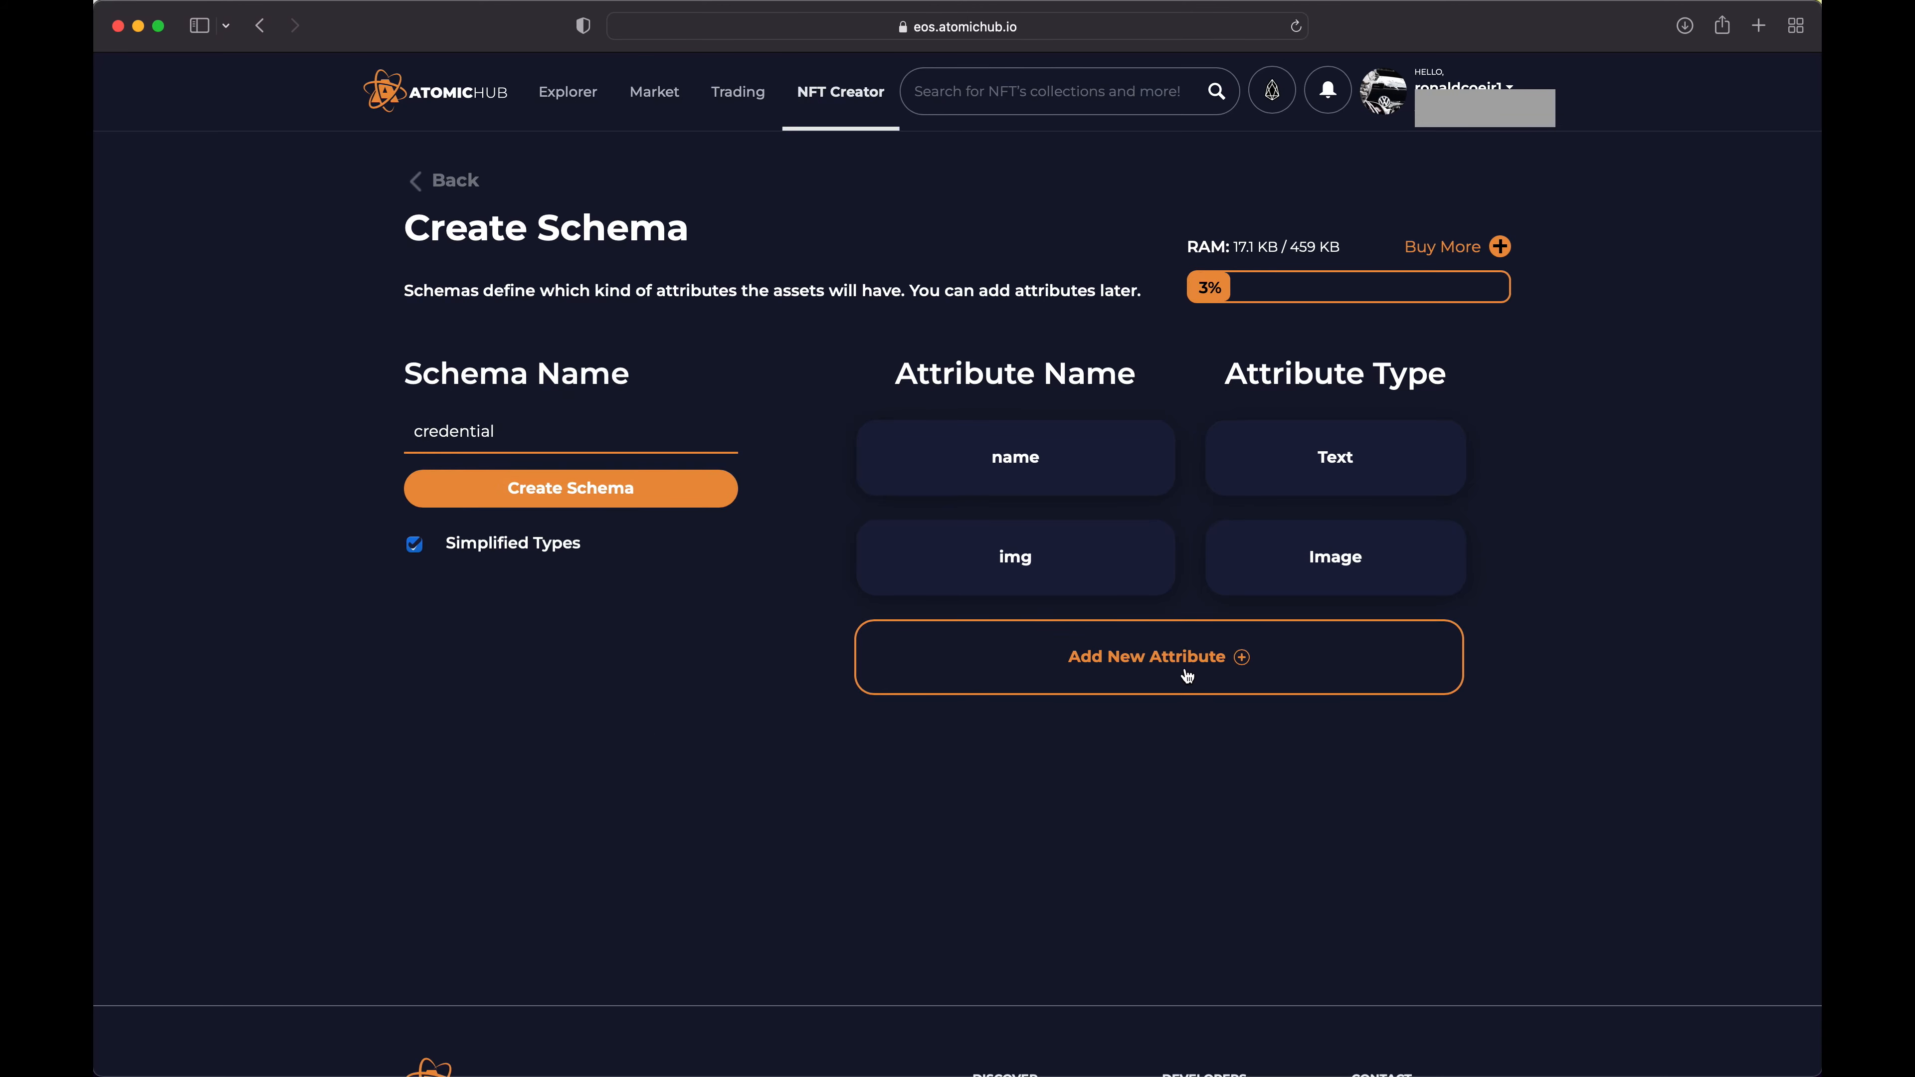
Add an attribute named date_achieved of type Text to the schema
{"action": "left_click", "coordinate": [1205, 662]}
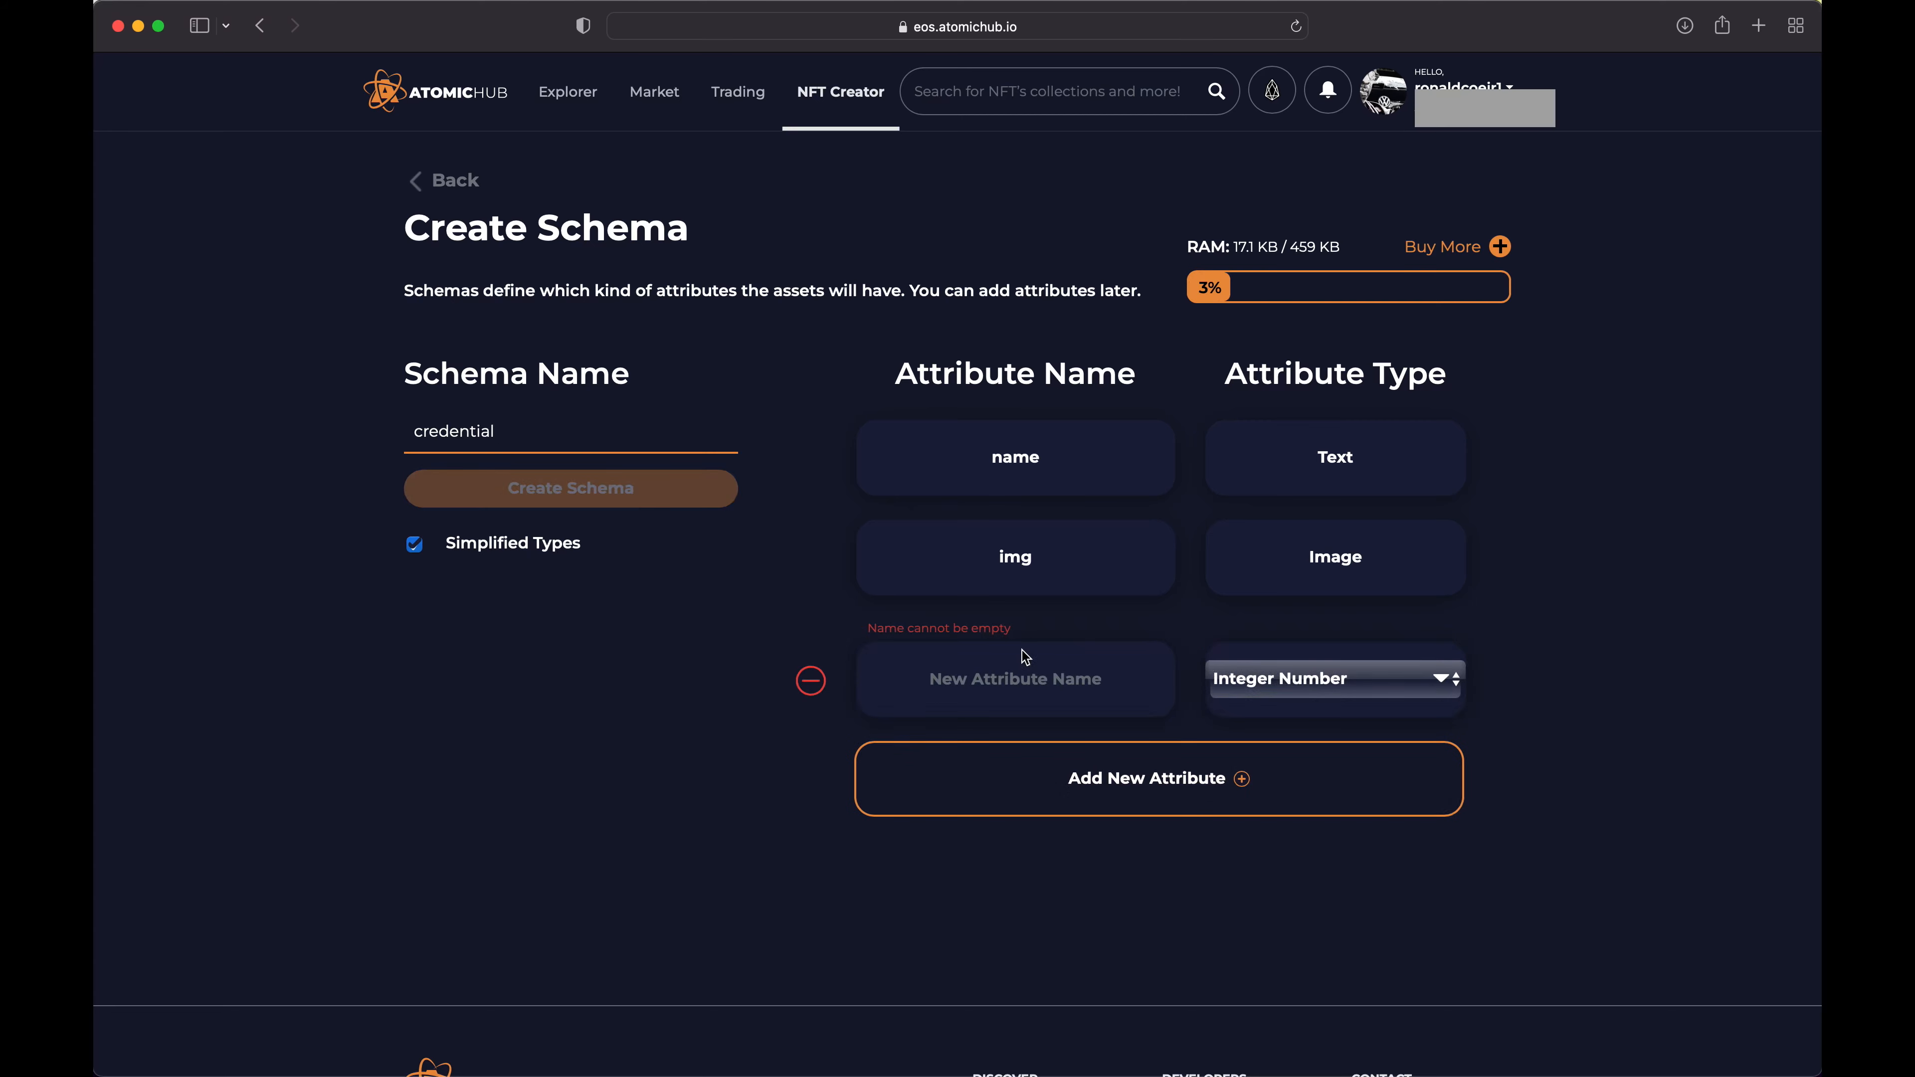
{"action": "left_click", "coordinate": [1008, 684]}
{"action": "type", "text": "d"}
{"action": "type", "text": "ate_achieved"}
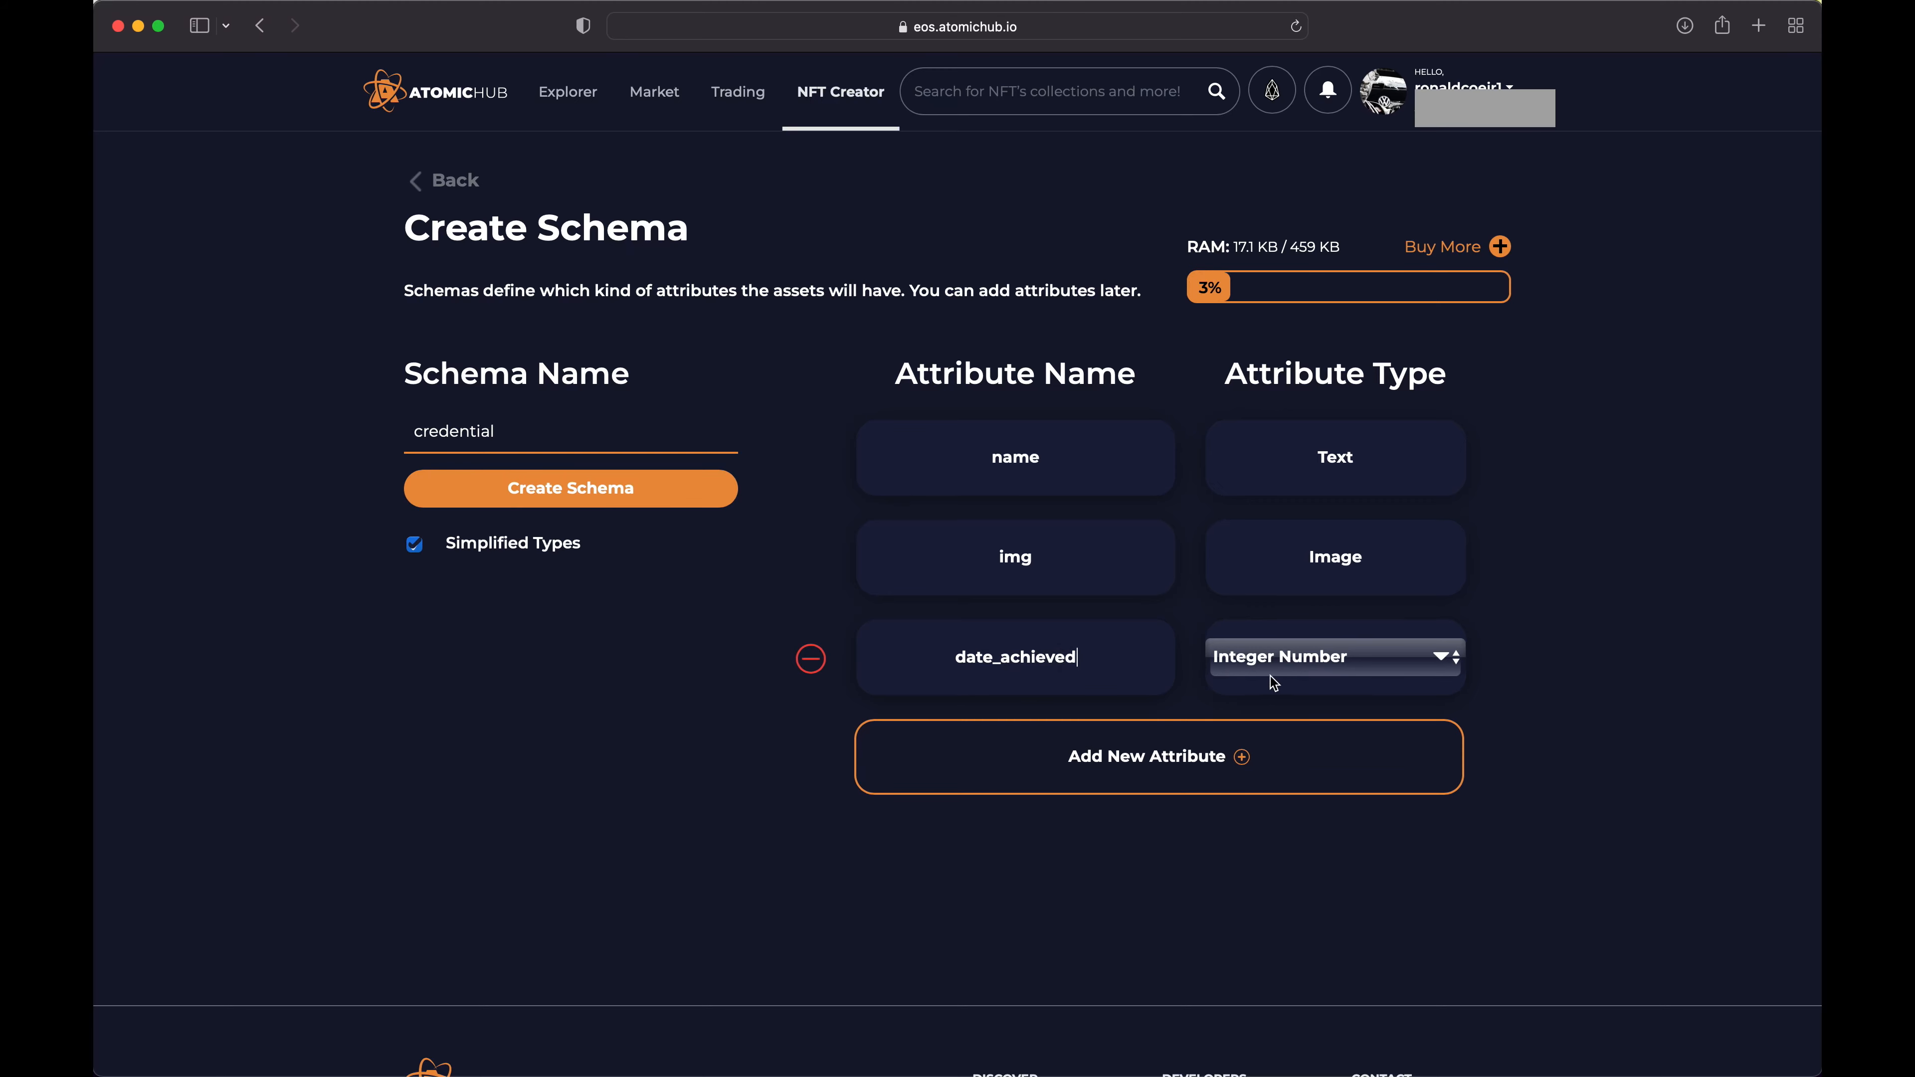
{"action": "left_click", "coordinate": [1297, 672]}
{"action": "left_click", "coordinate": [1290, 701]}
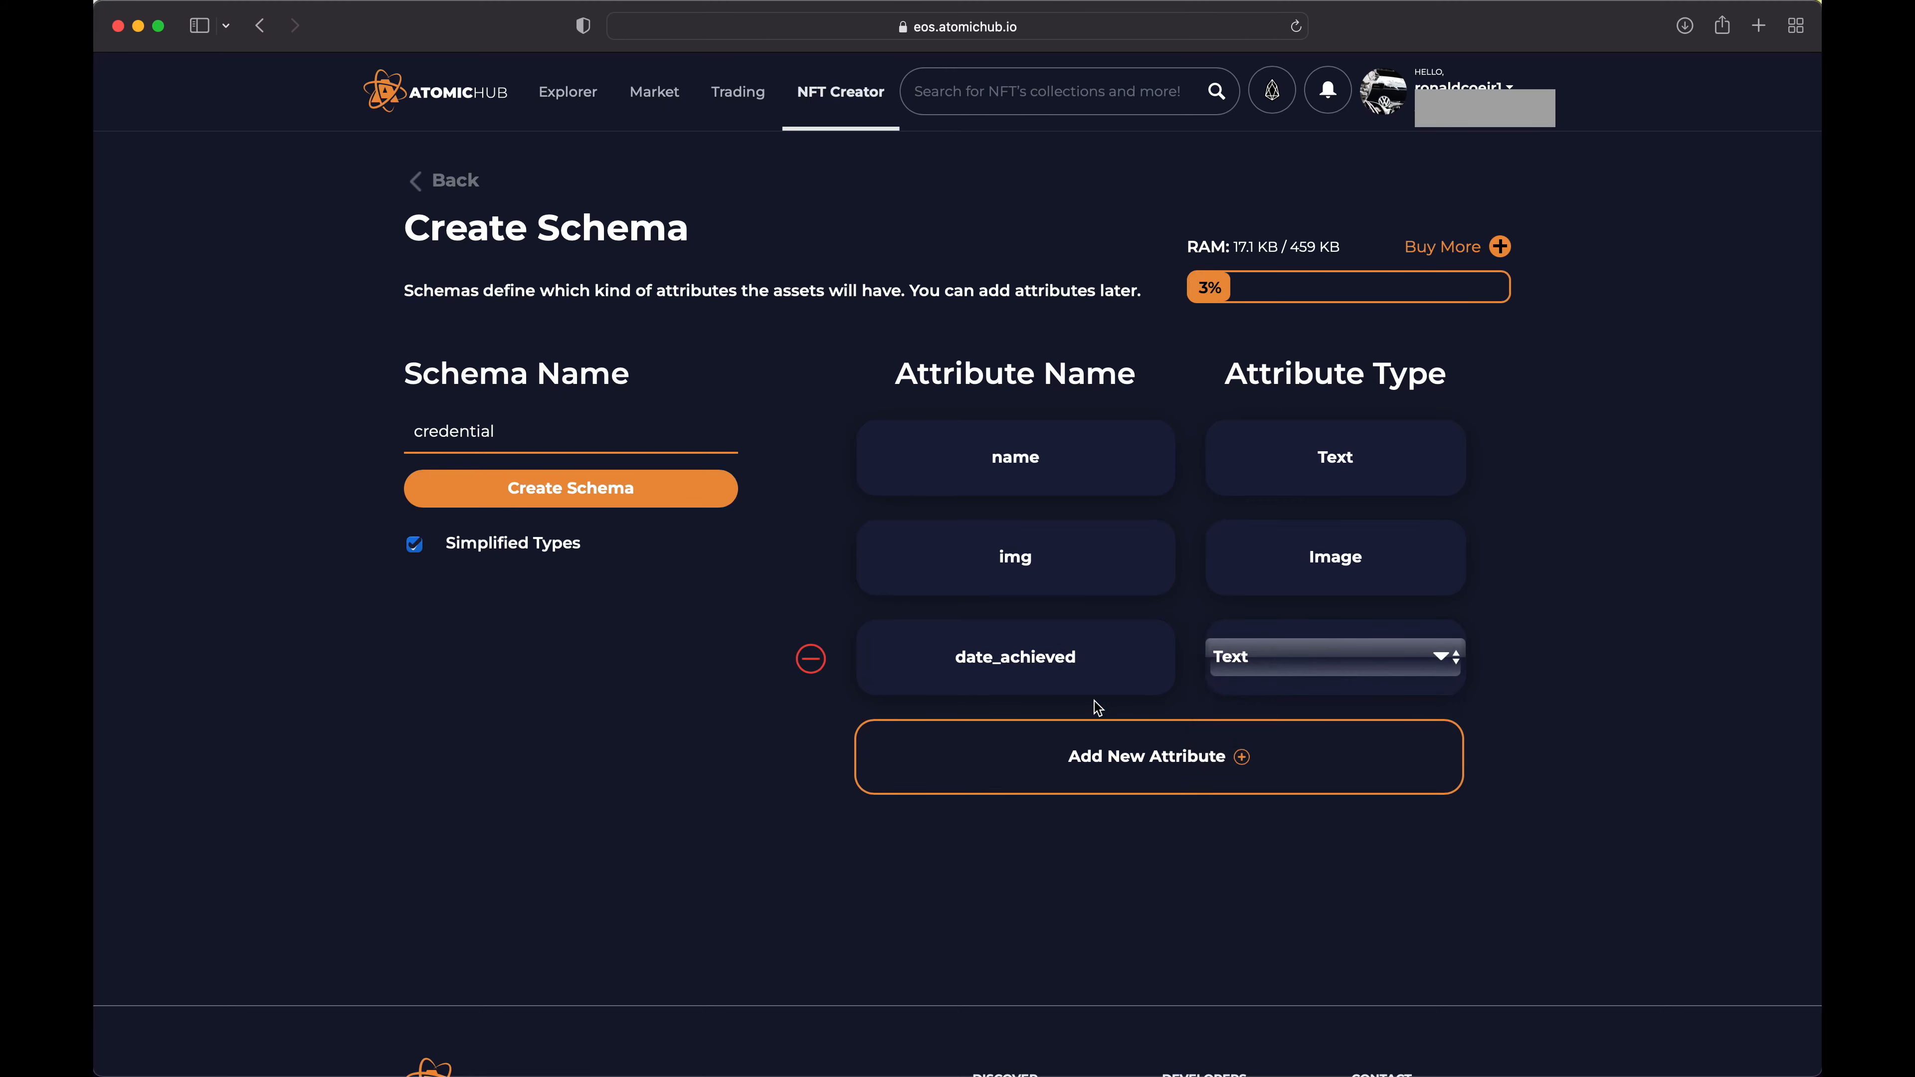
Add an attribute named date_expire of type Text to the schema
{"action": "left_click", "coordinate": [1143, 759]}
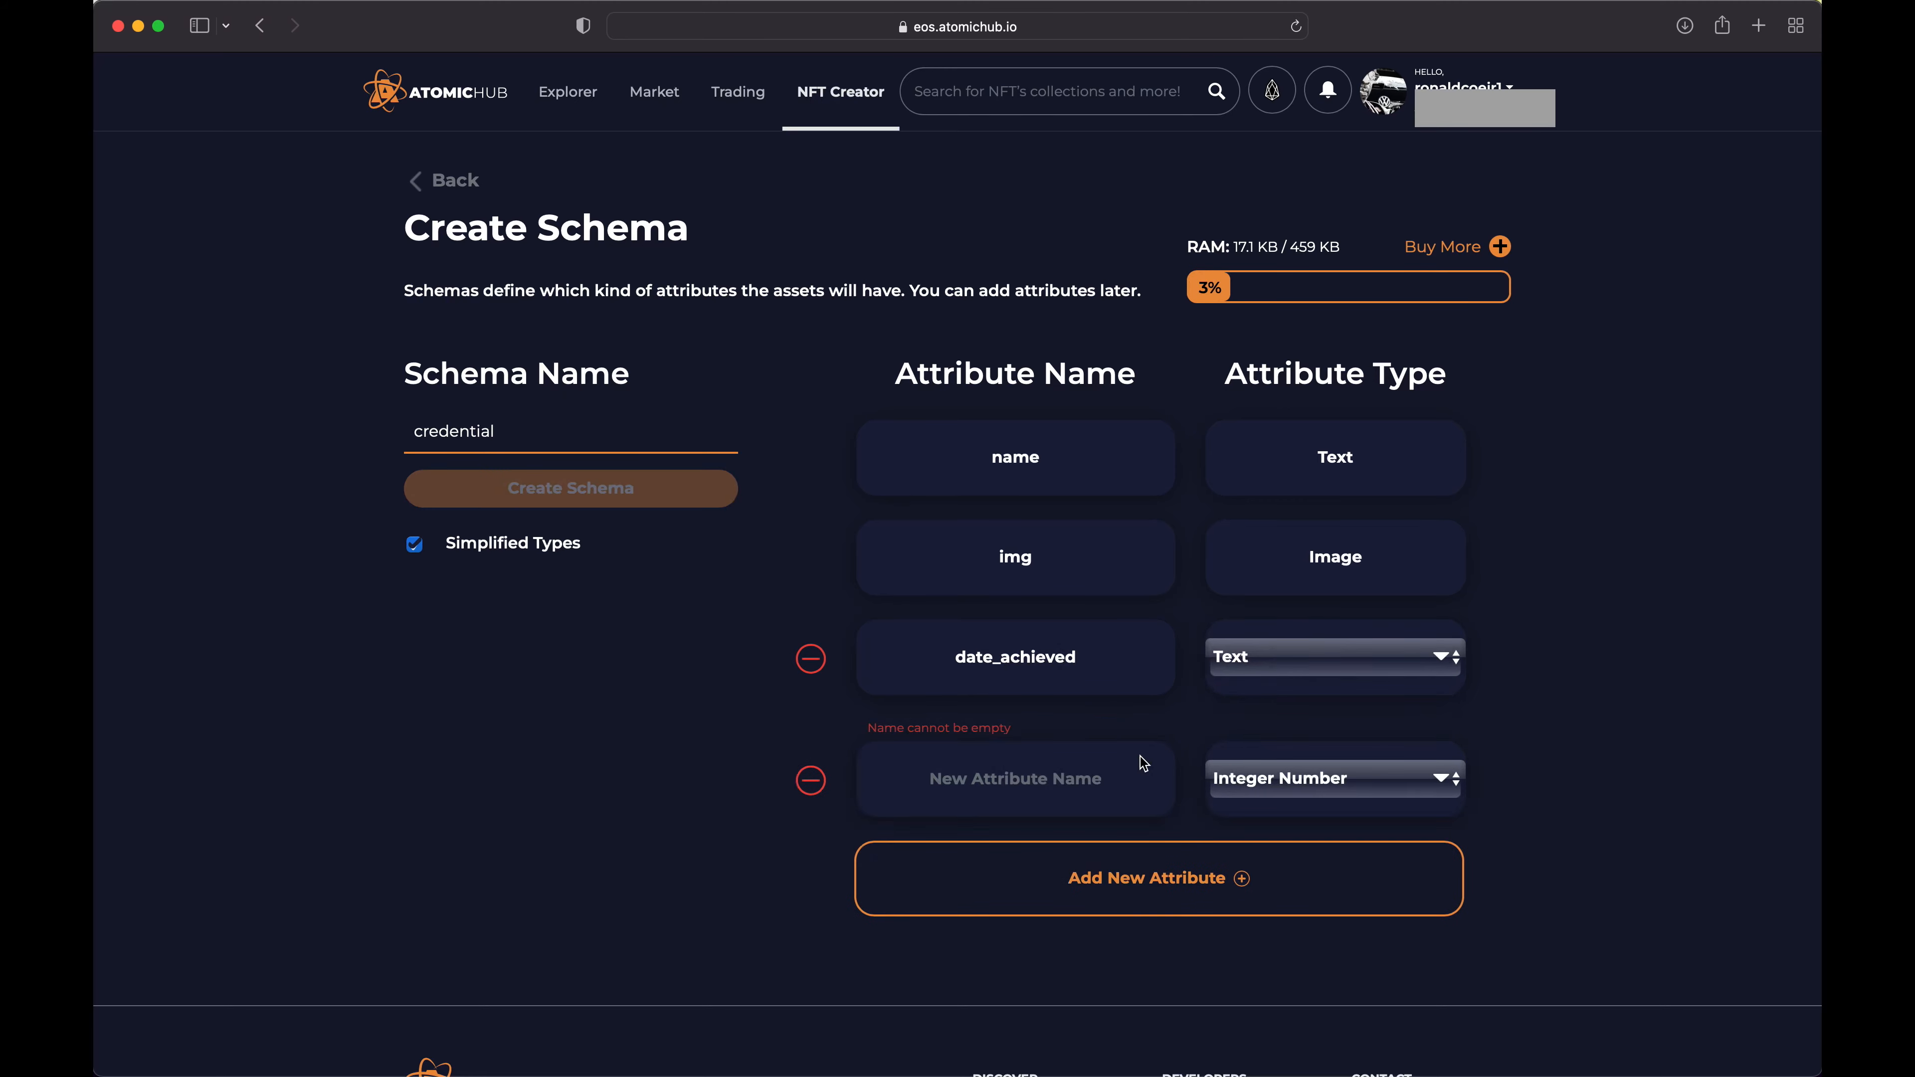
{"action": "left_click", "coordinate": [1011, 776]}
{"action": "type", "text": "date_es"}
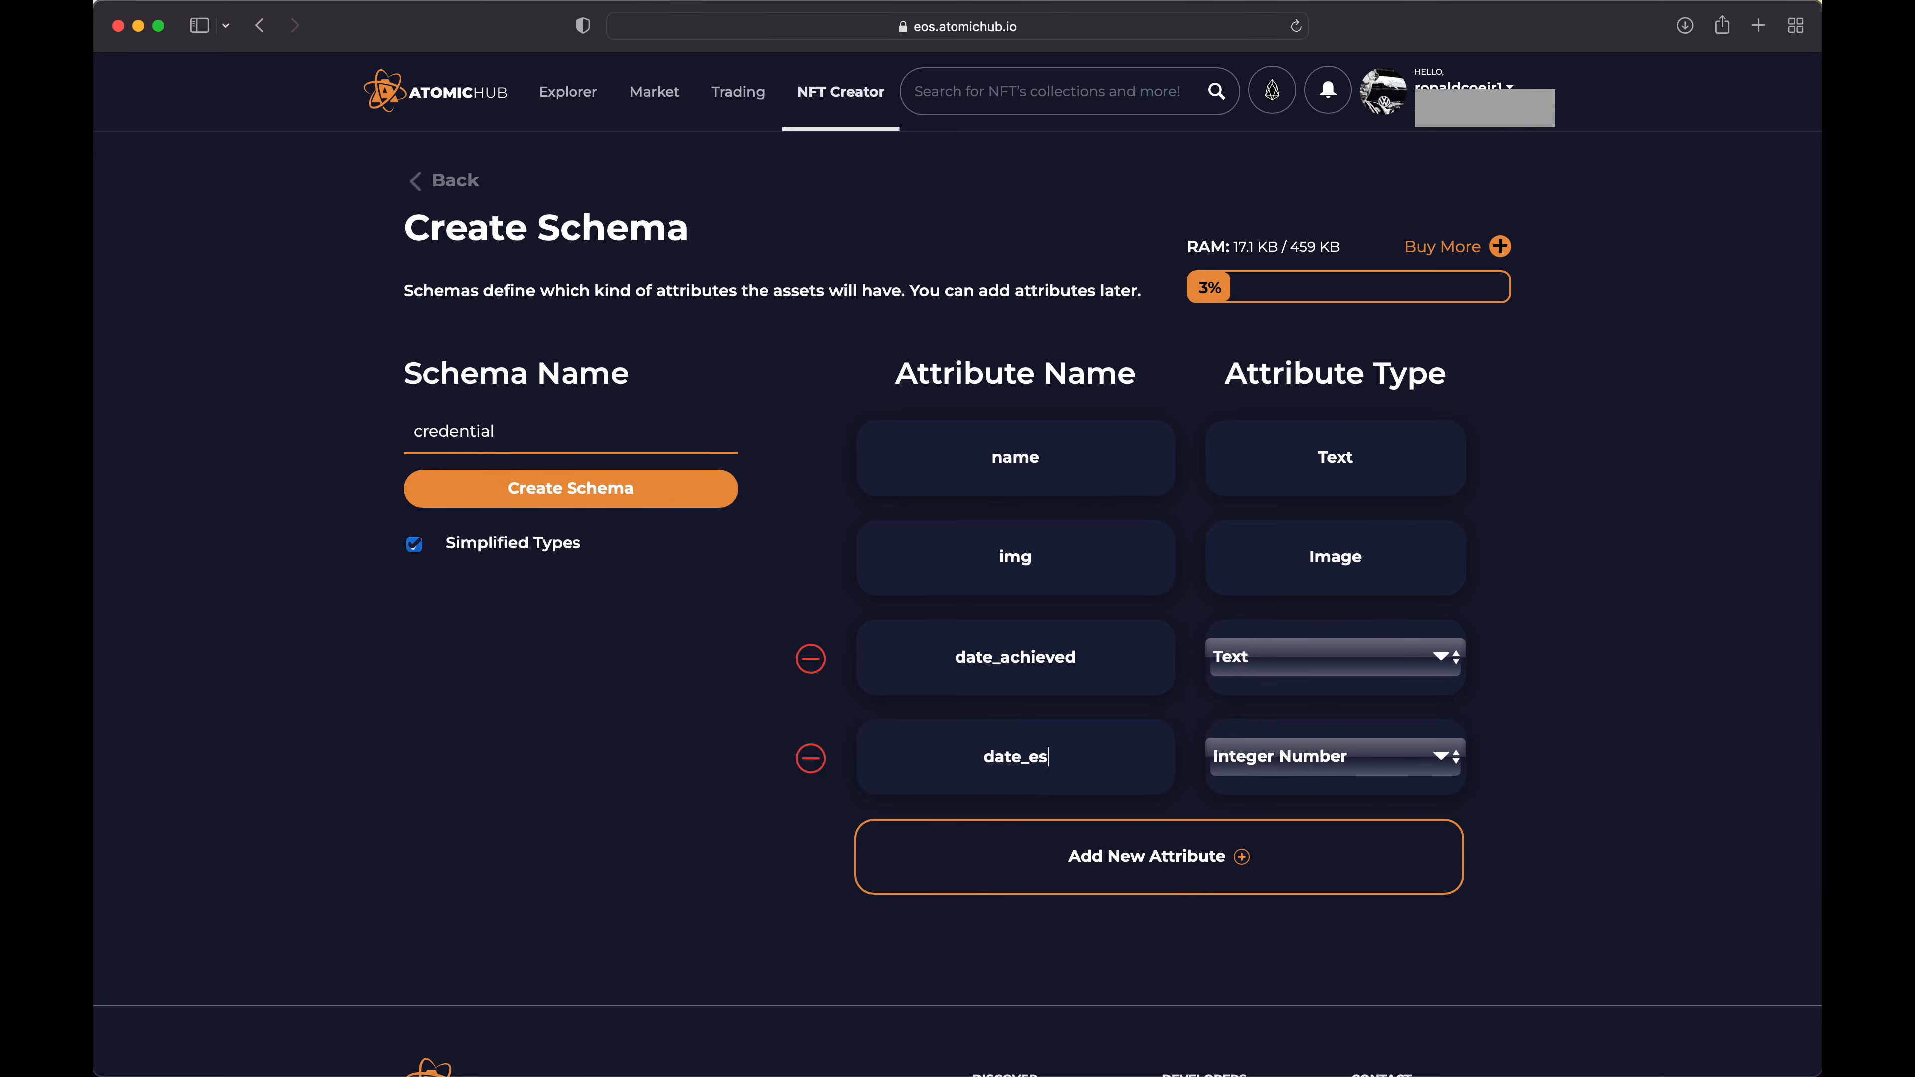
{"action": "key", "text": "BackSpace"}
{"action": "type", "text": "xpire"}
{"action": "left_click", "coordinate": [1361, 763]}
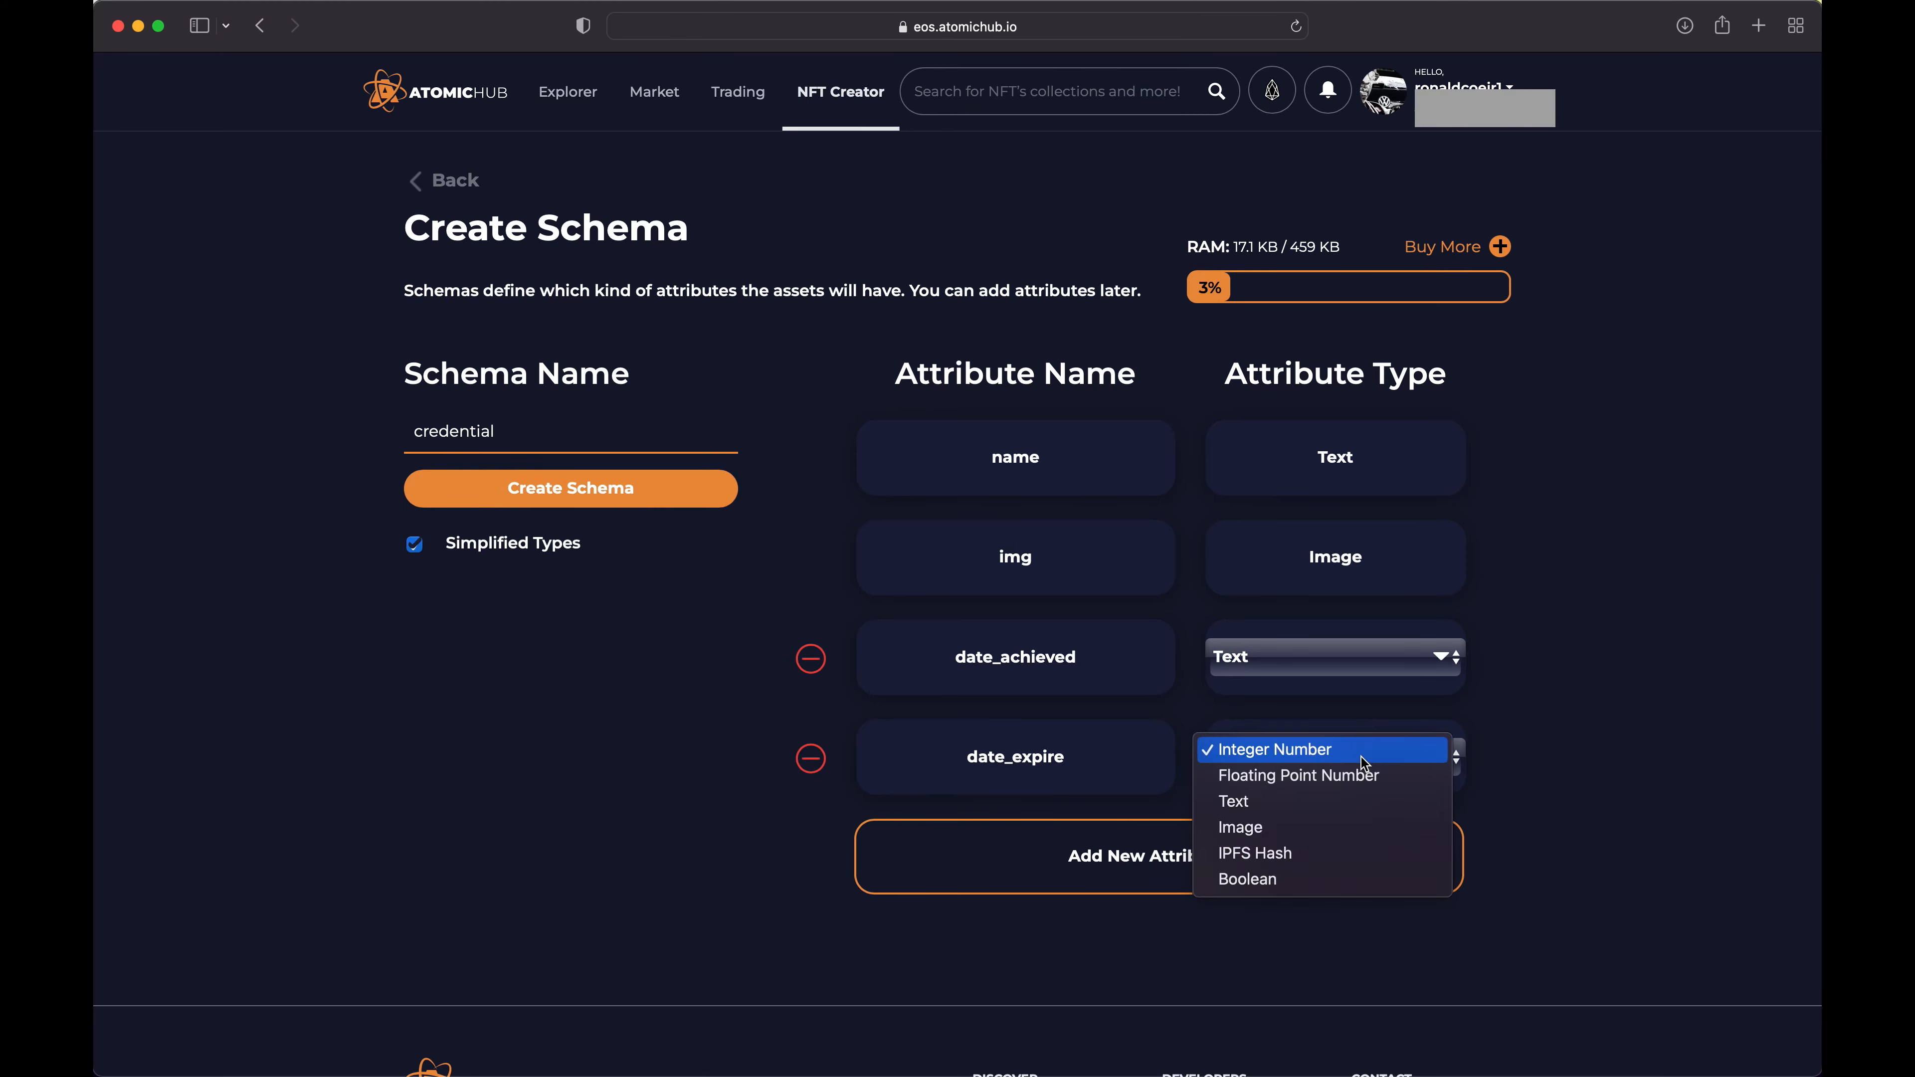
{"action": "left_click", "coordinate": [1329, 801]}
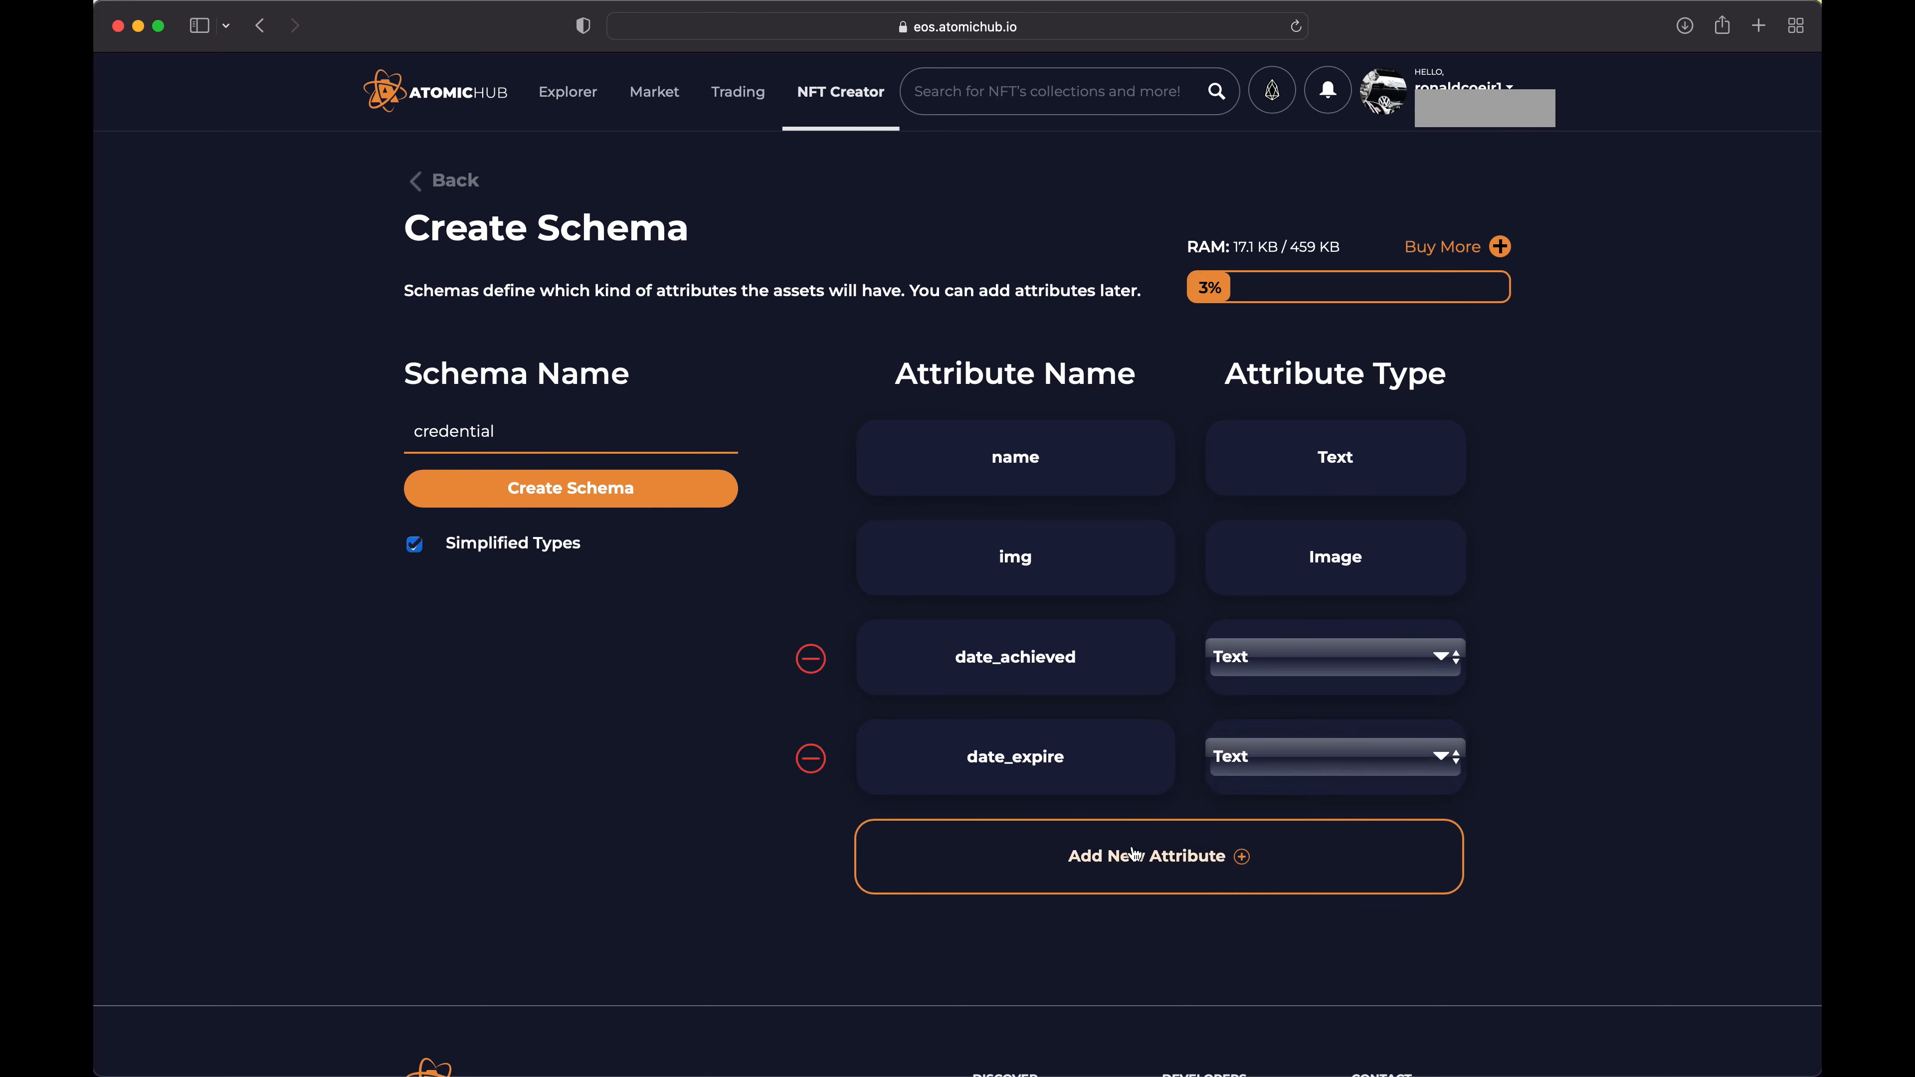
Add an attribute named auth_url of type Text to the schema
{"action": "left_click", "coordinate": [1174, 867]}
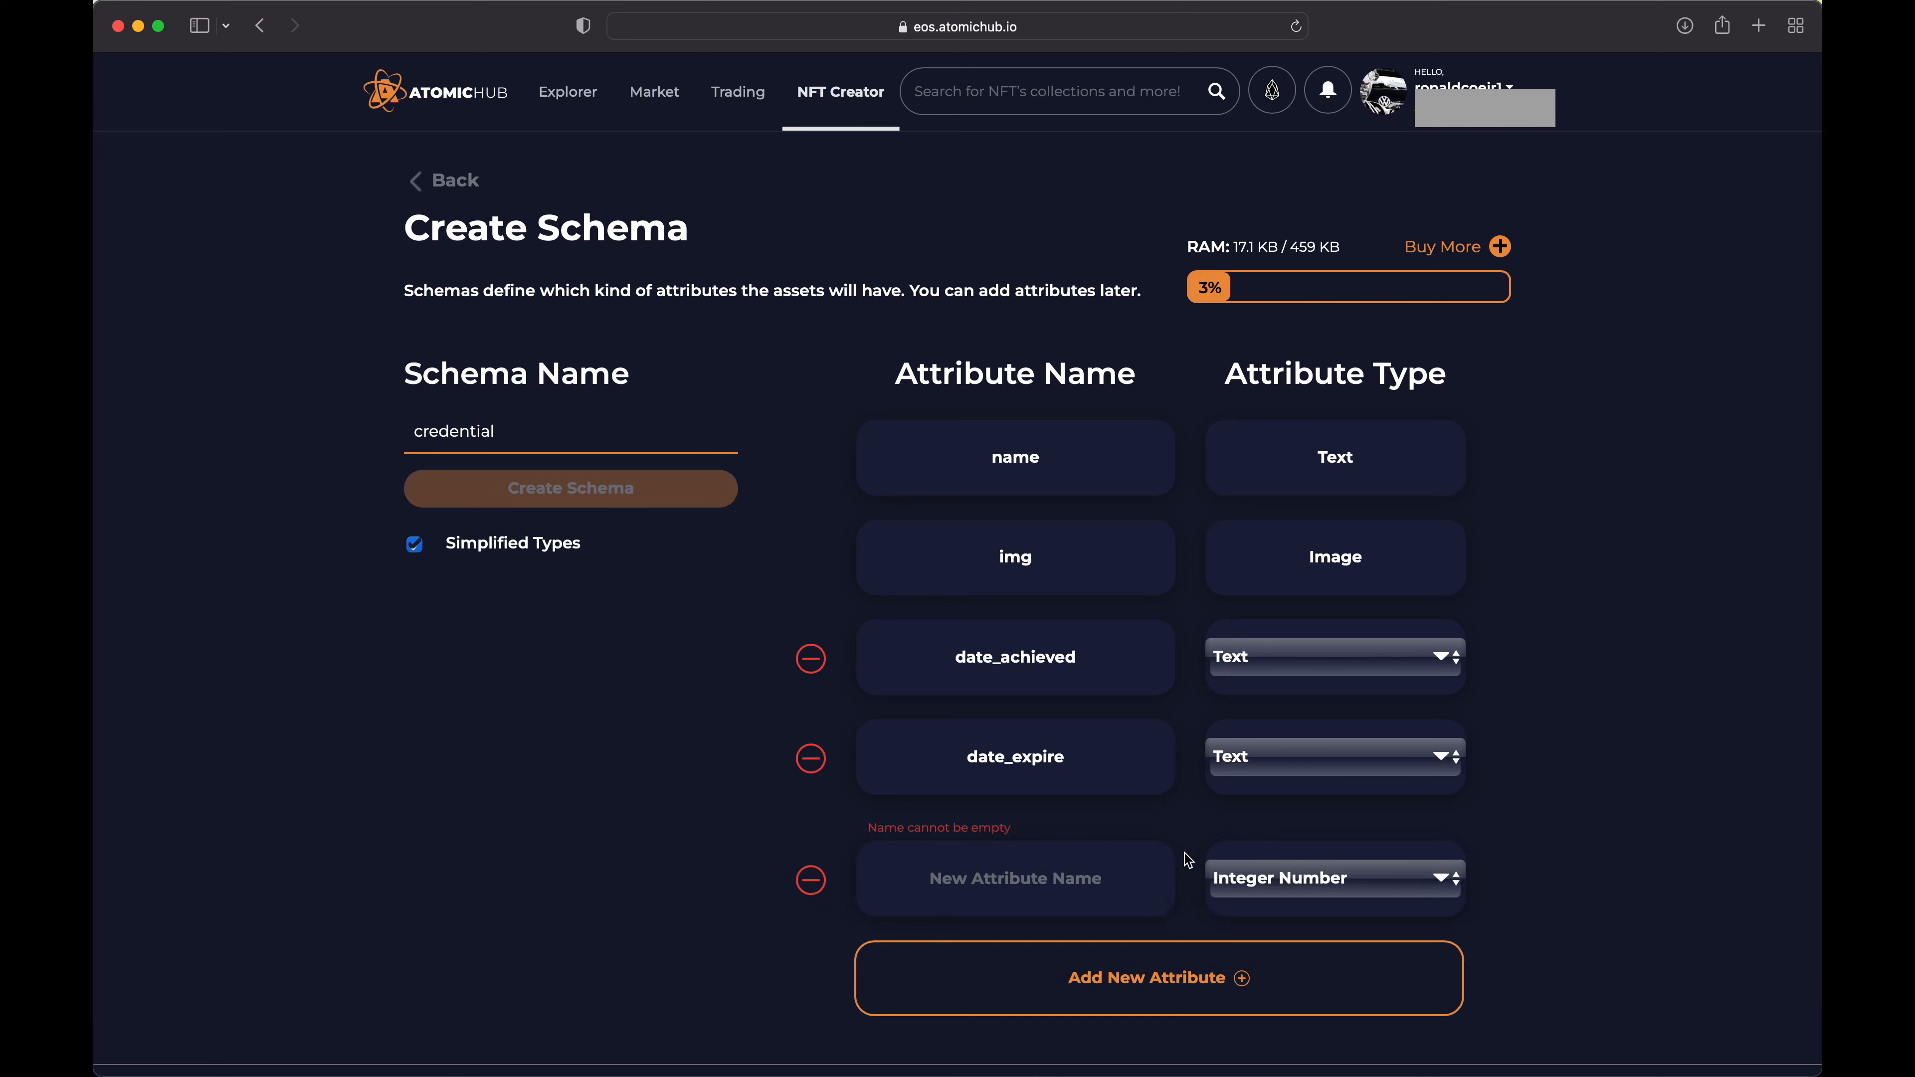
{"action": "left_click", "coordinate": [1048, 876]}
{"action": "type", "text": "auth_url"}
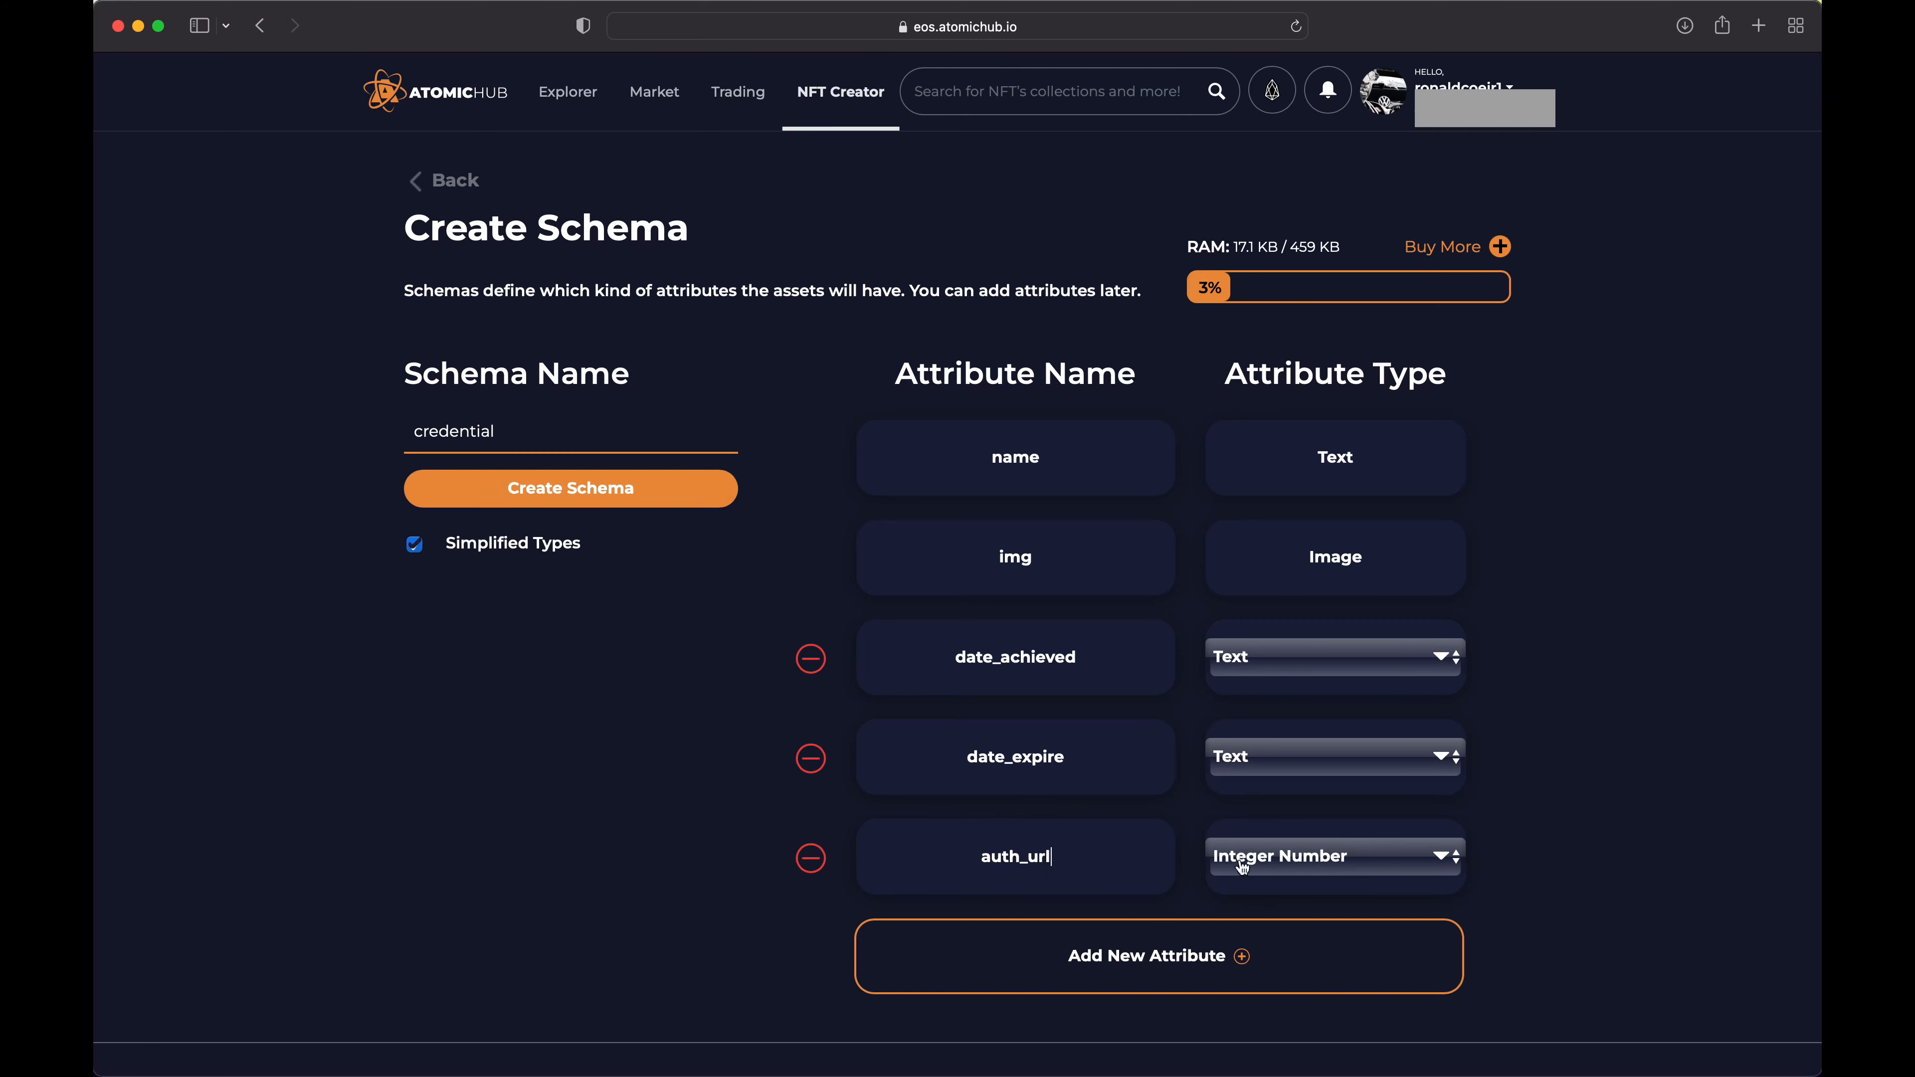
{"action": "left_click", "coordinate": [1281, 855]}
{"action": "left_click", "coordinate": [1267, 900]}
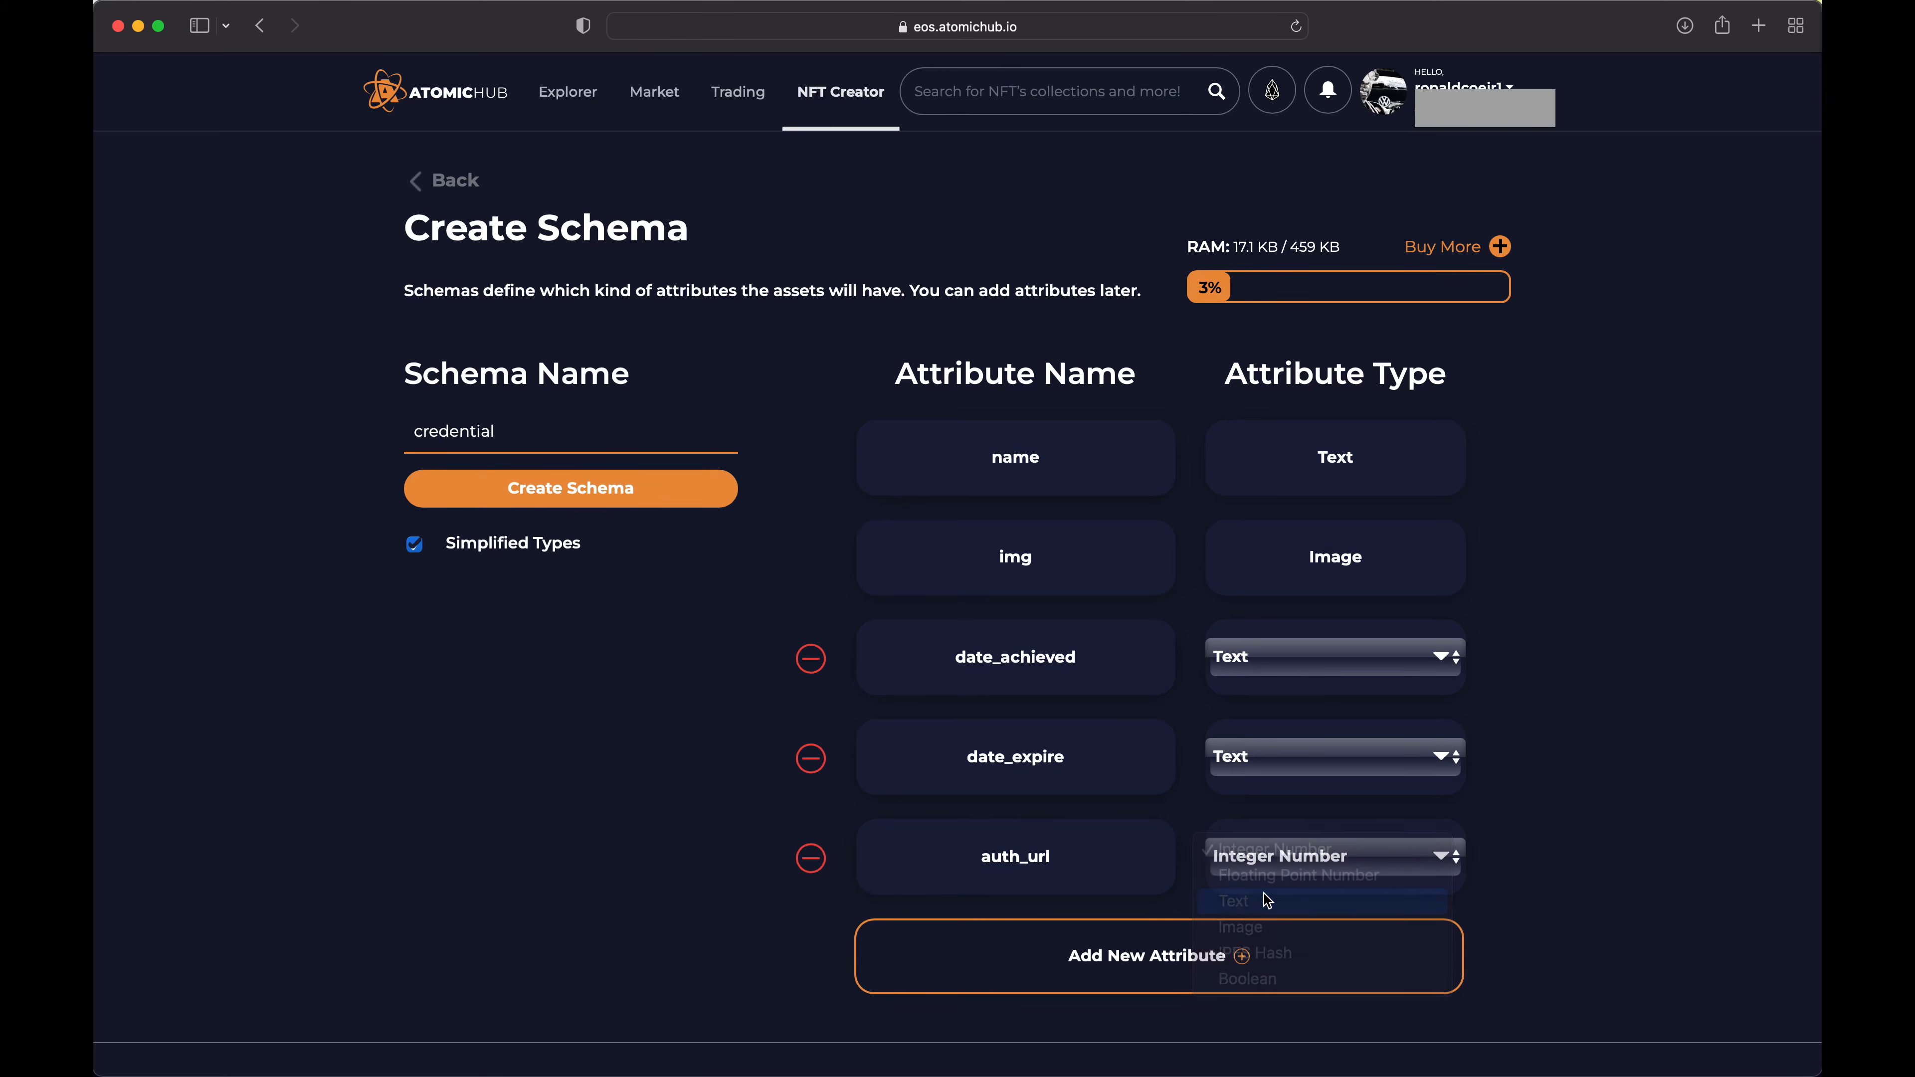
Add an attribute named cert_id of type Text to the schema
{"action": "scroll", "coordinate": [1190, 819], "scroll_direction": "down", "scroll_amount": 2}
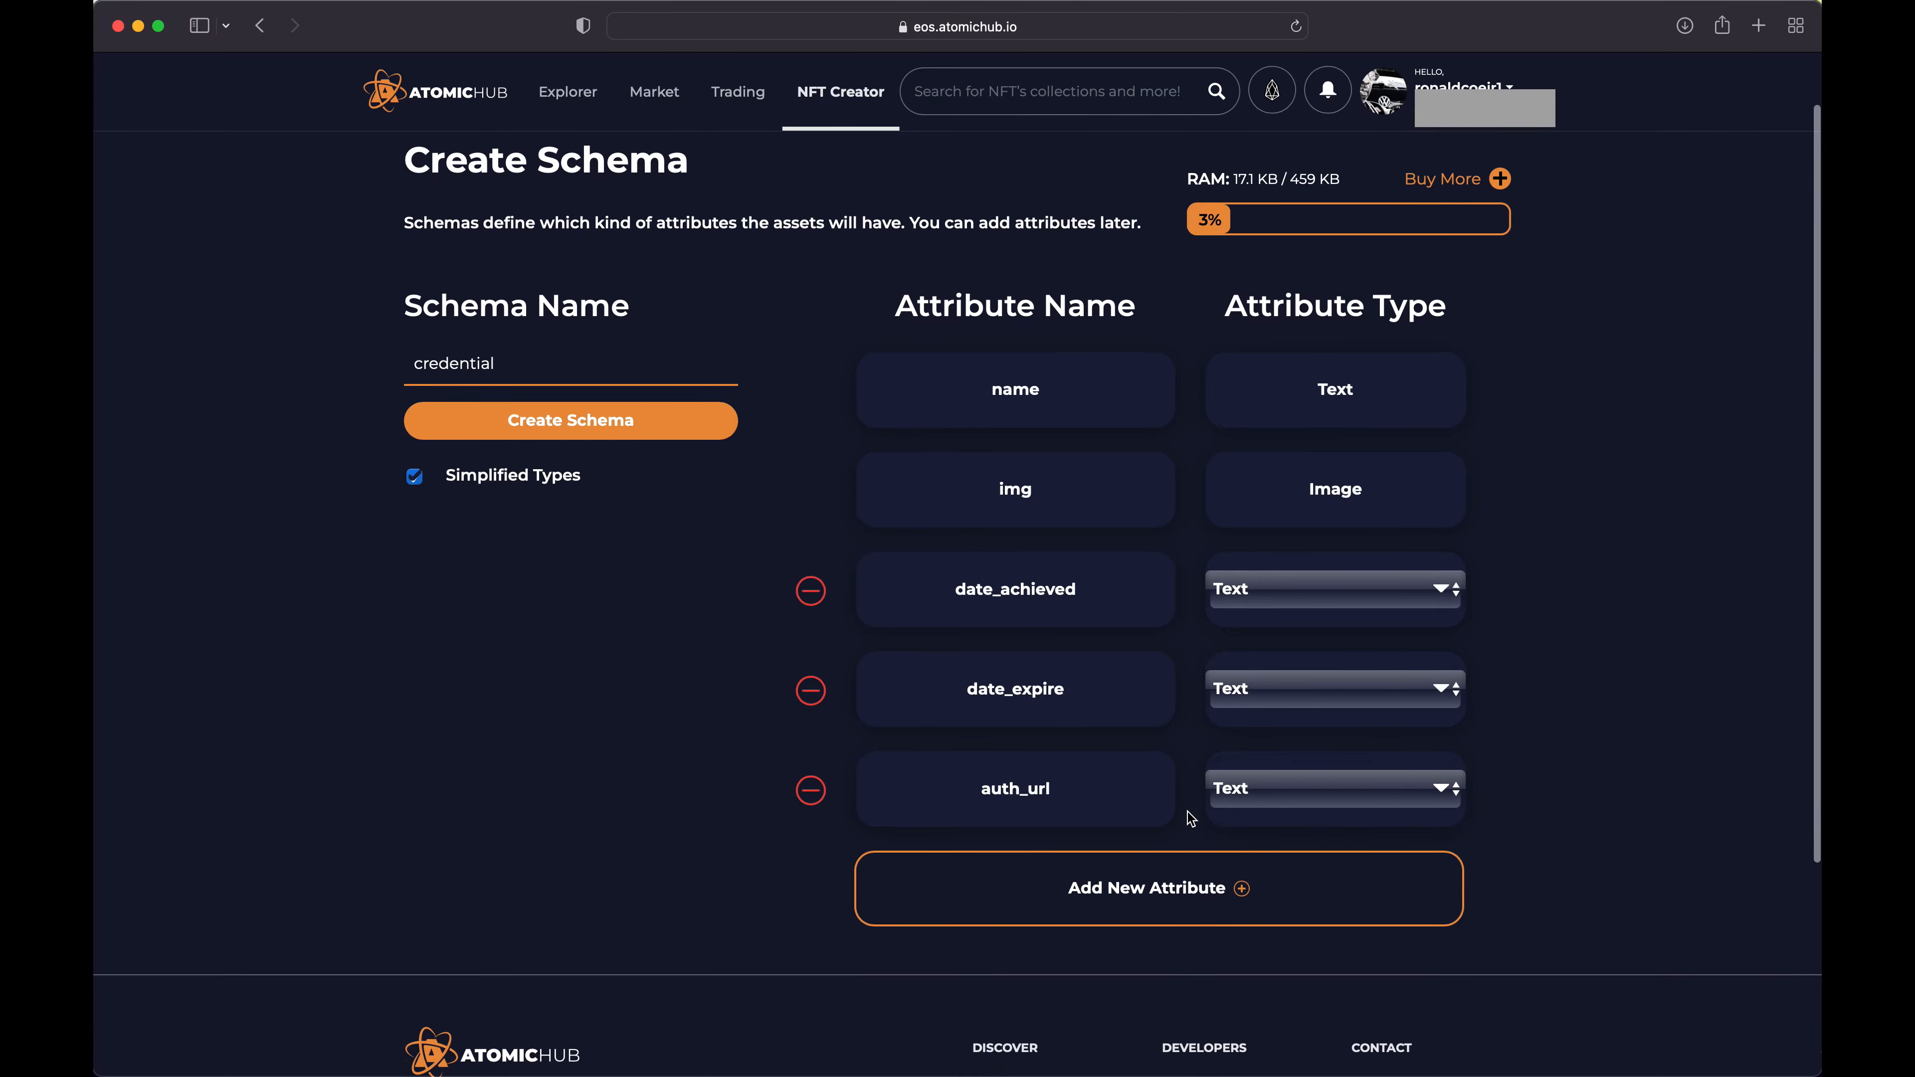
{"action": "left_click", "coordinate": [1146, 894]}
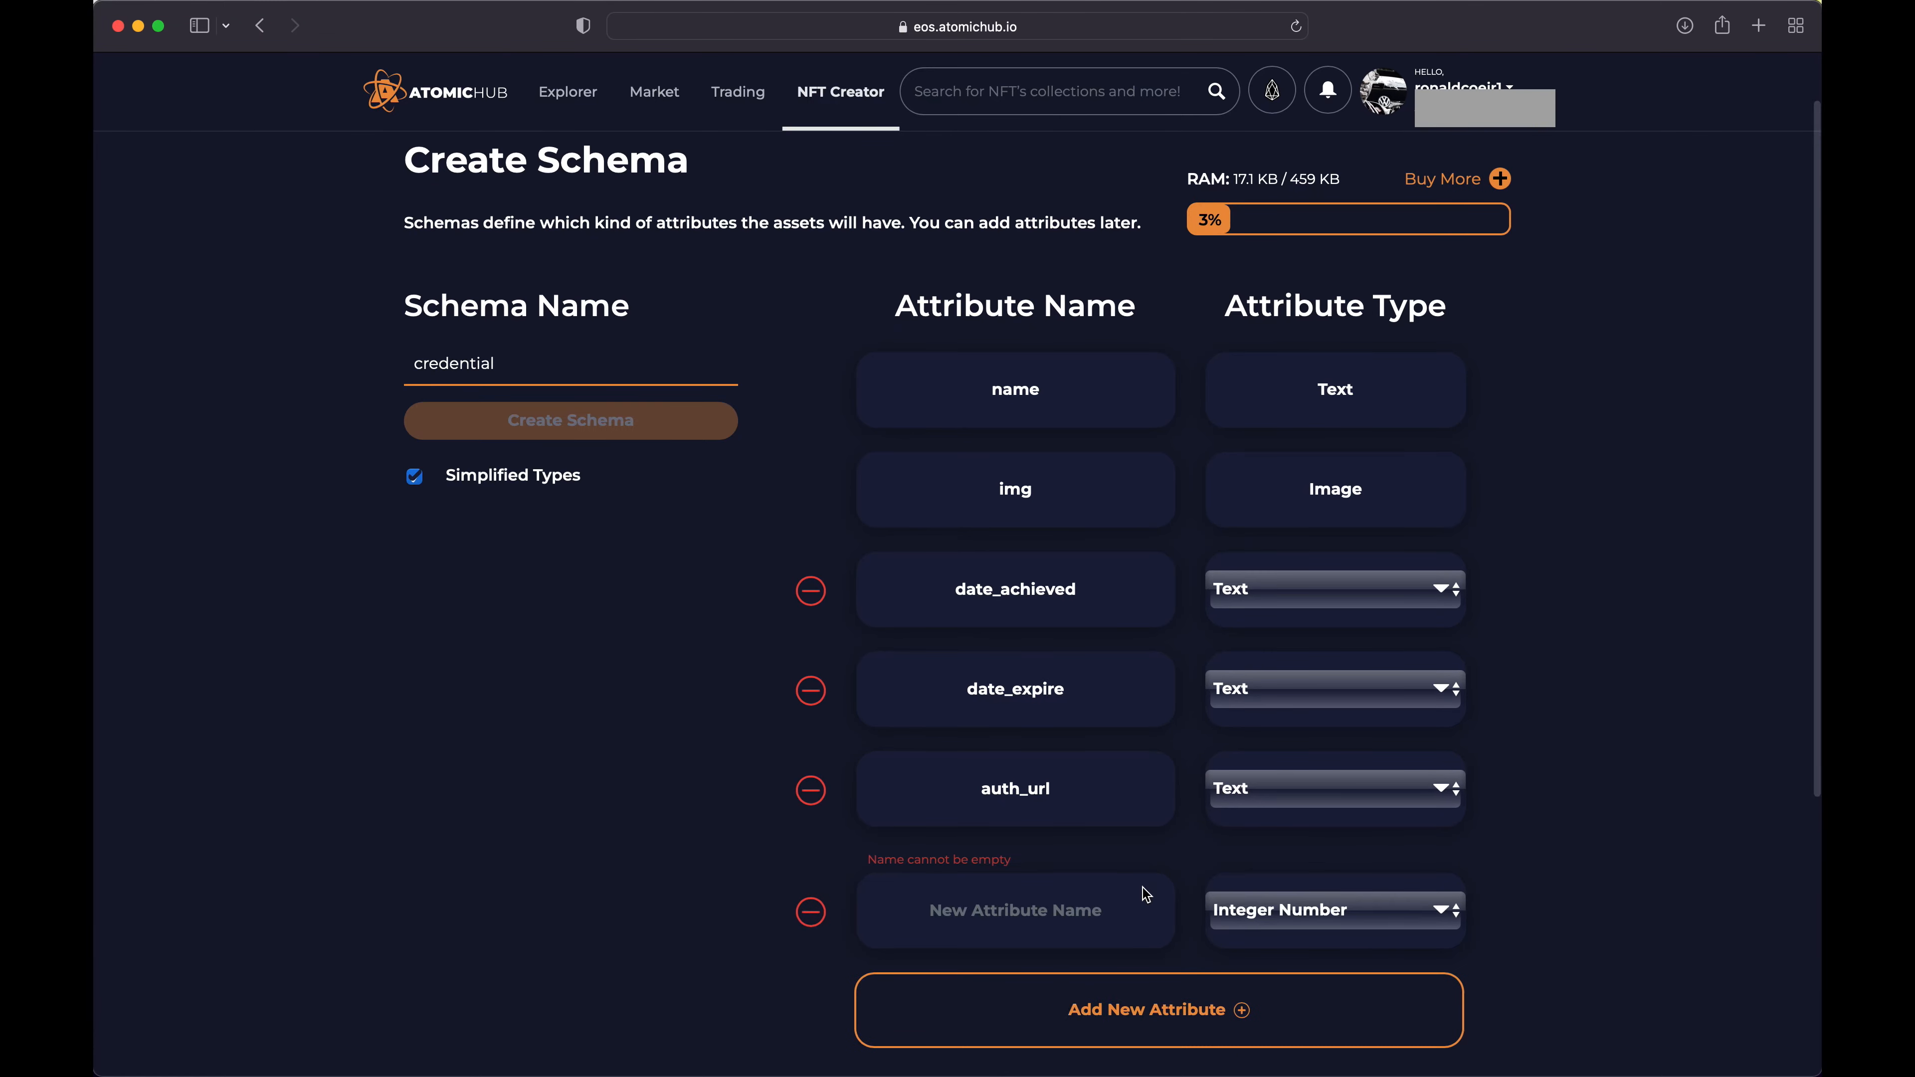
{"action": "left_click", "coordinate": [1018, 909]}
{"action": "type", "text": "cer"}
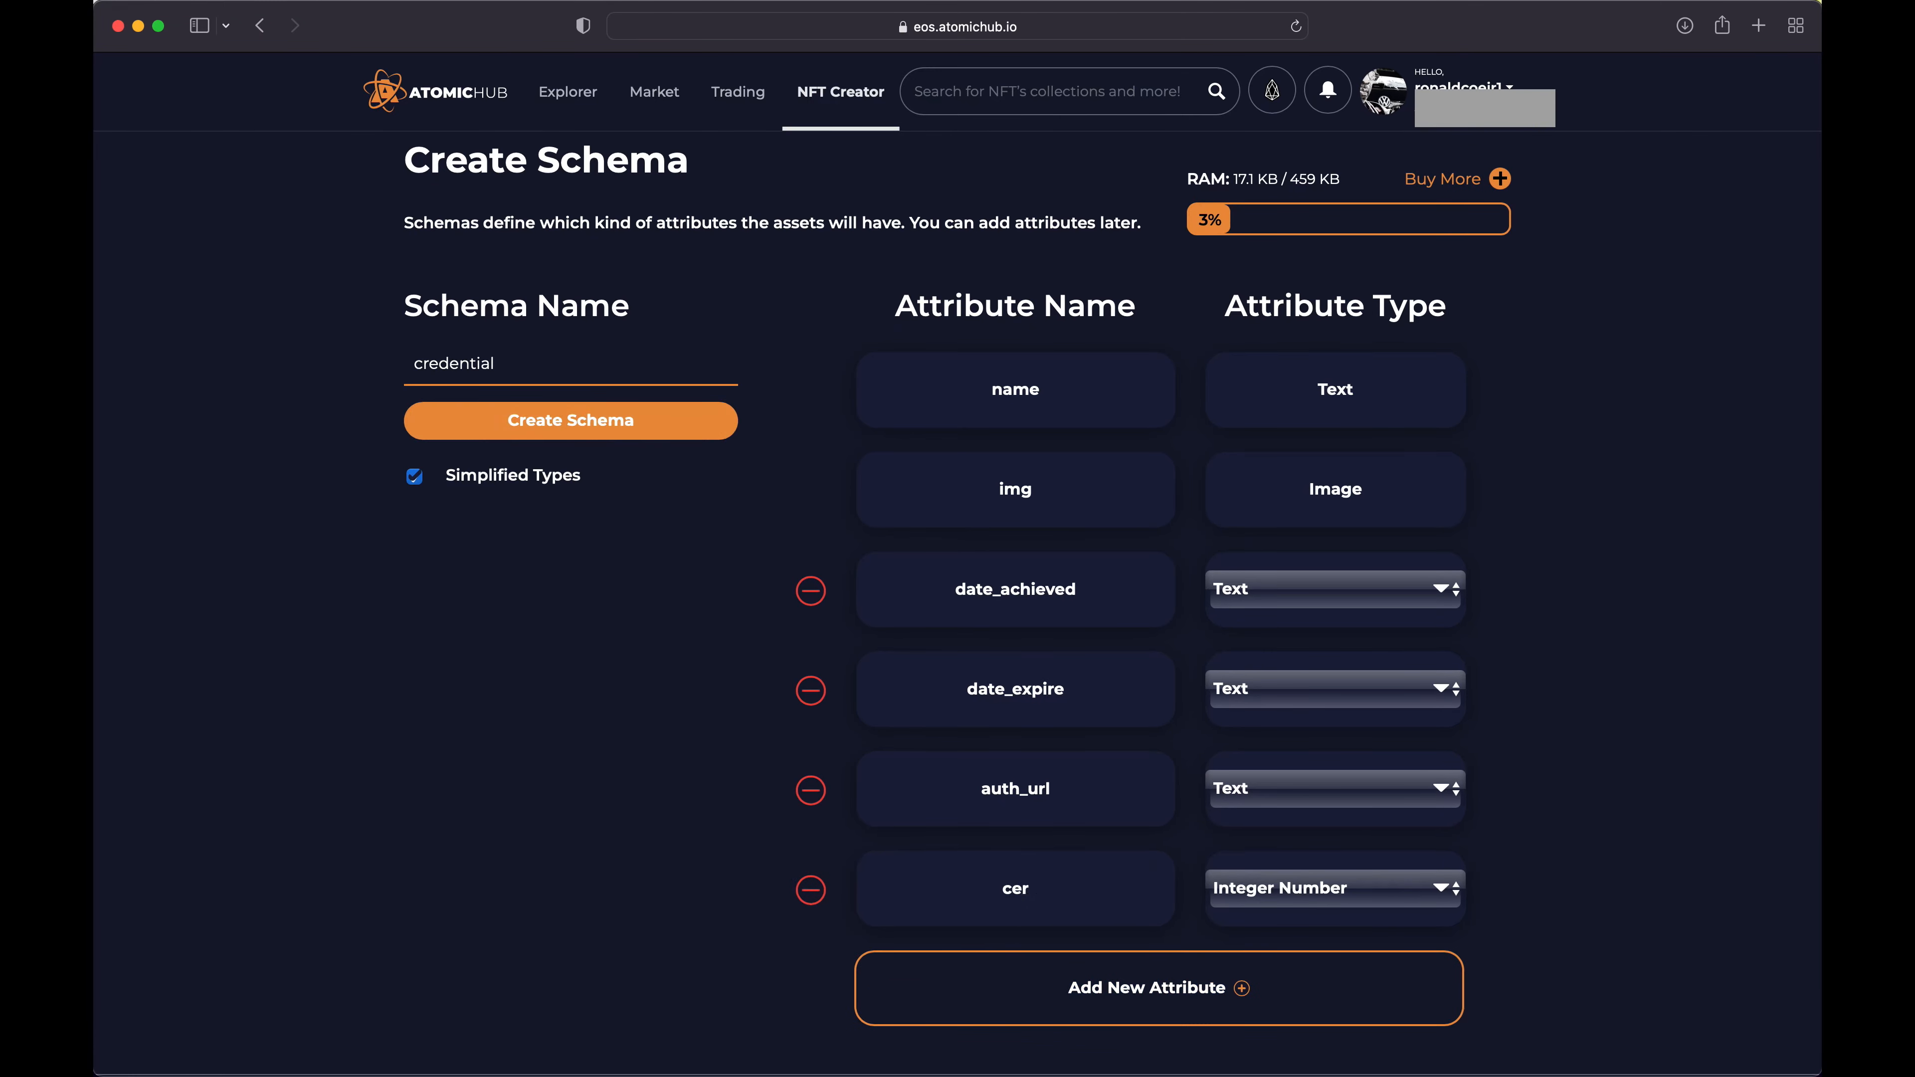
{"action": "type", "text": "t_id"}
{"action": "scroll", "coordinate": [1109, 926], "scroll_direction": "up", "scroll_amount": 2}
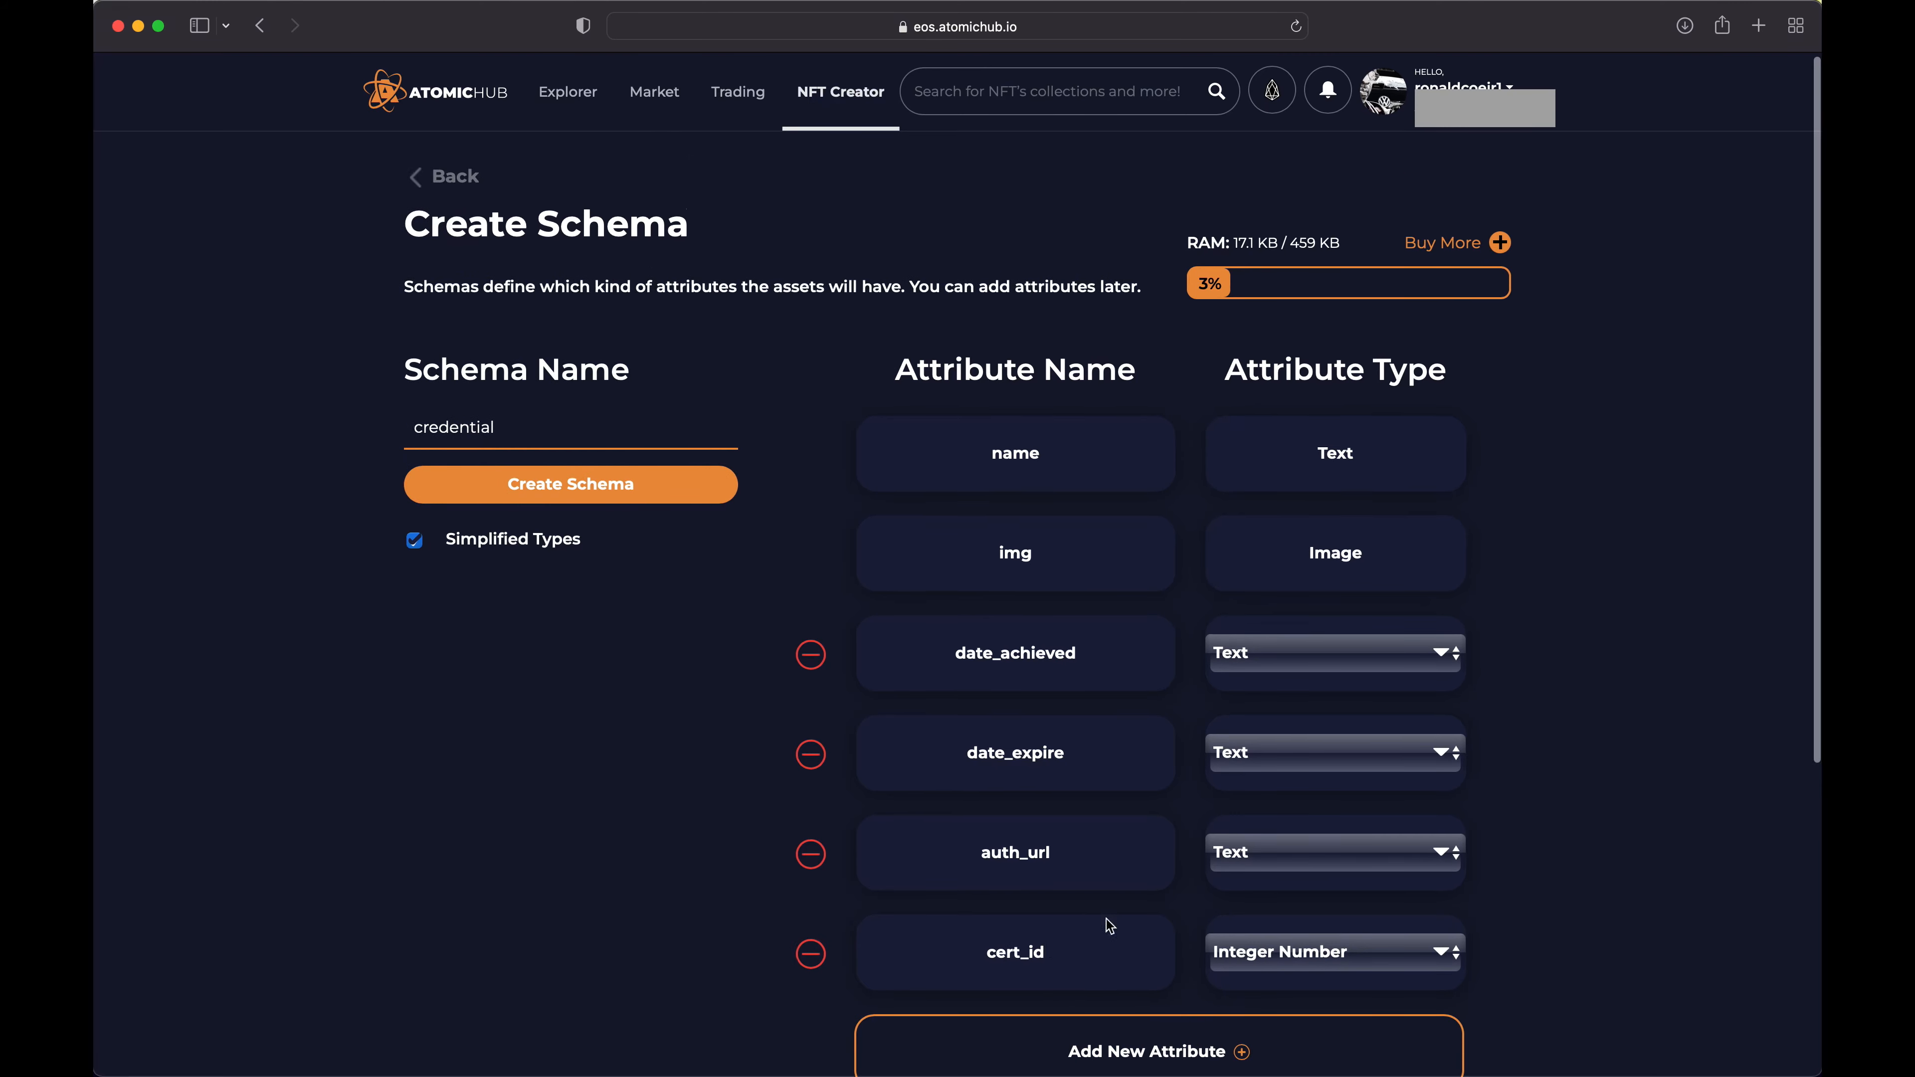
{"action": "left_click", "coordinate": [1255, 954]}
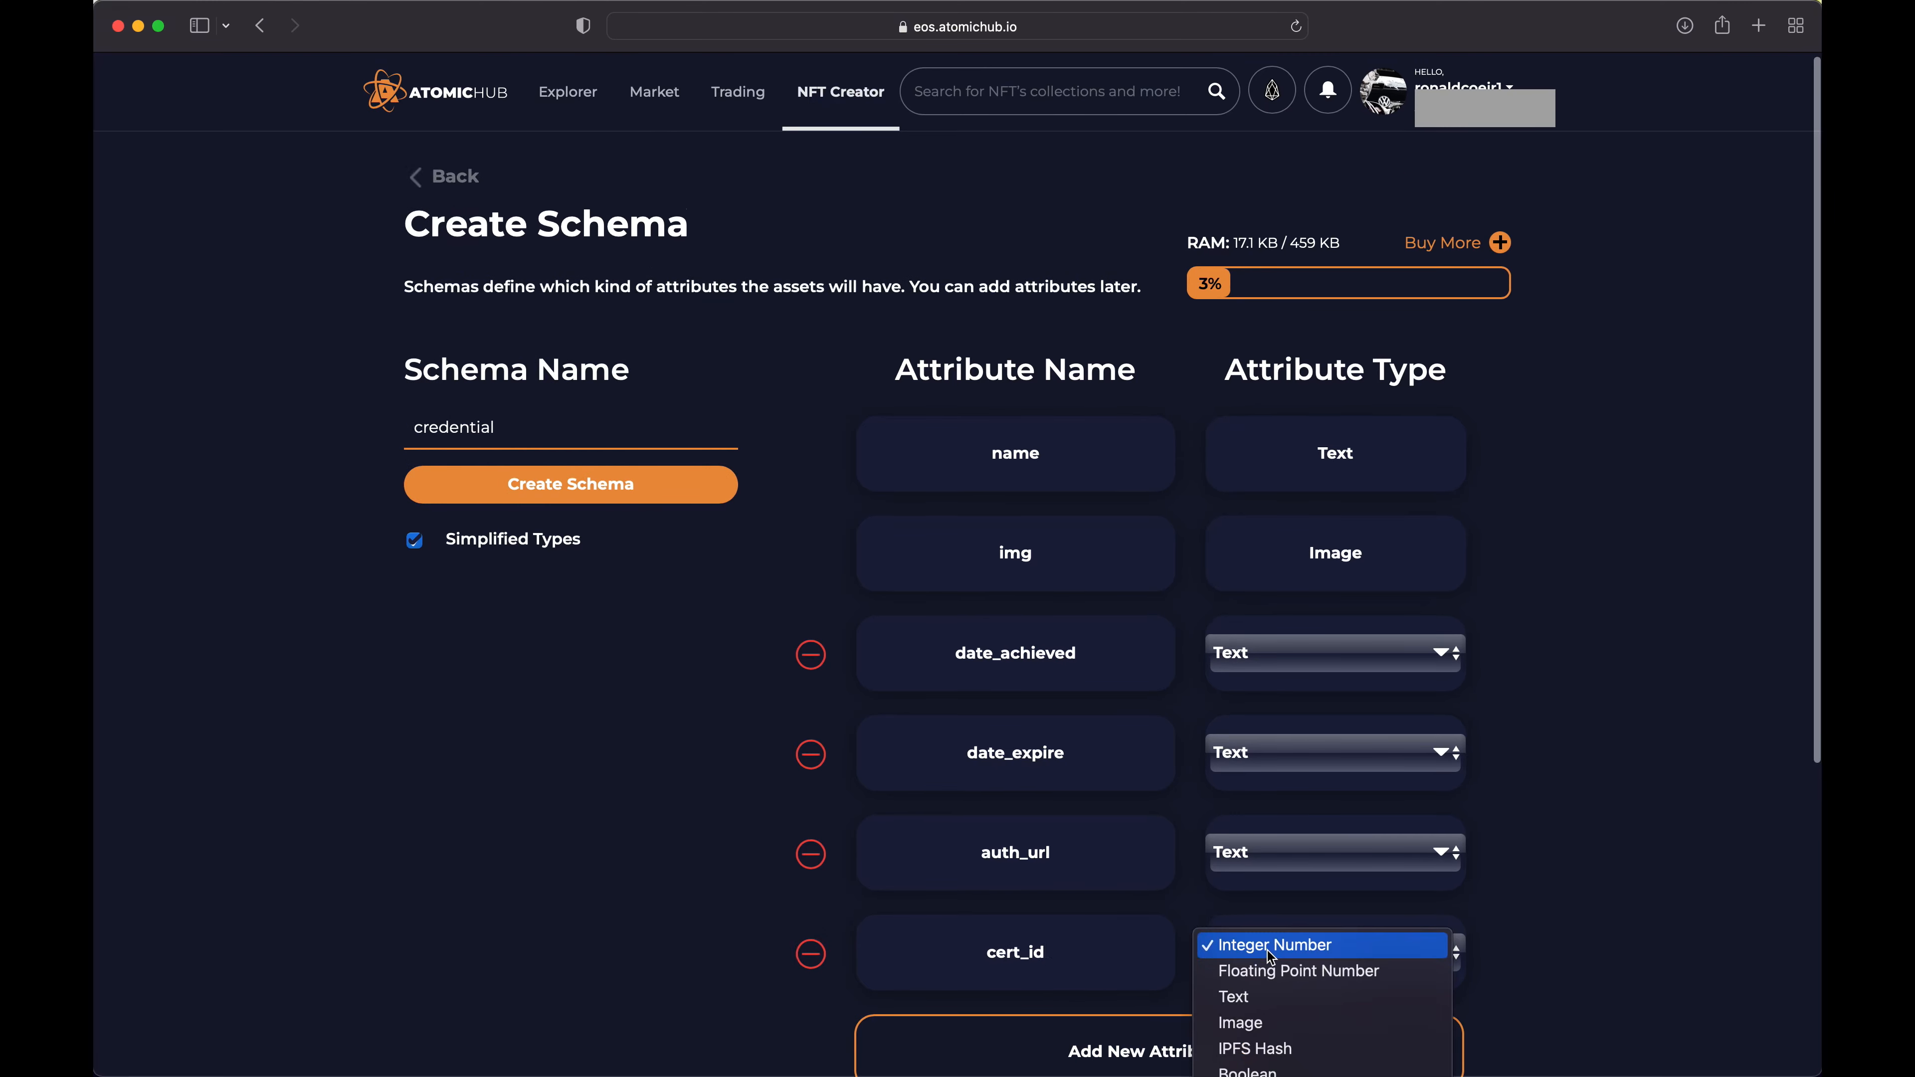
{"action": "left_click", "coordinate": [1249, 997]}
Create the credential schema with its listed attributes, accepting the 0.0011 EOS transaction fee
{"action": "scroll", "coordinate": [1207, 928], "scroll_direction": "down", "scroll_amount": 1}
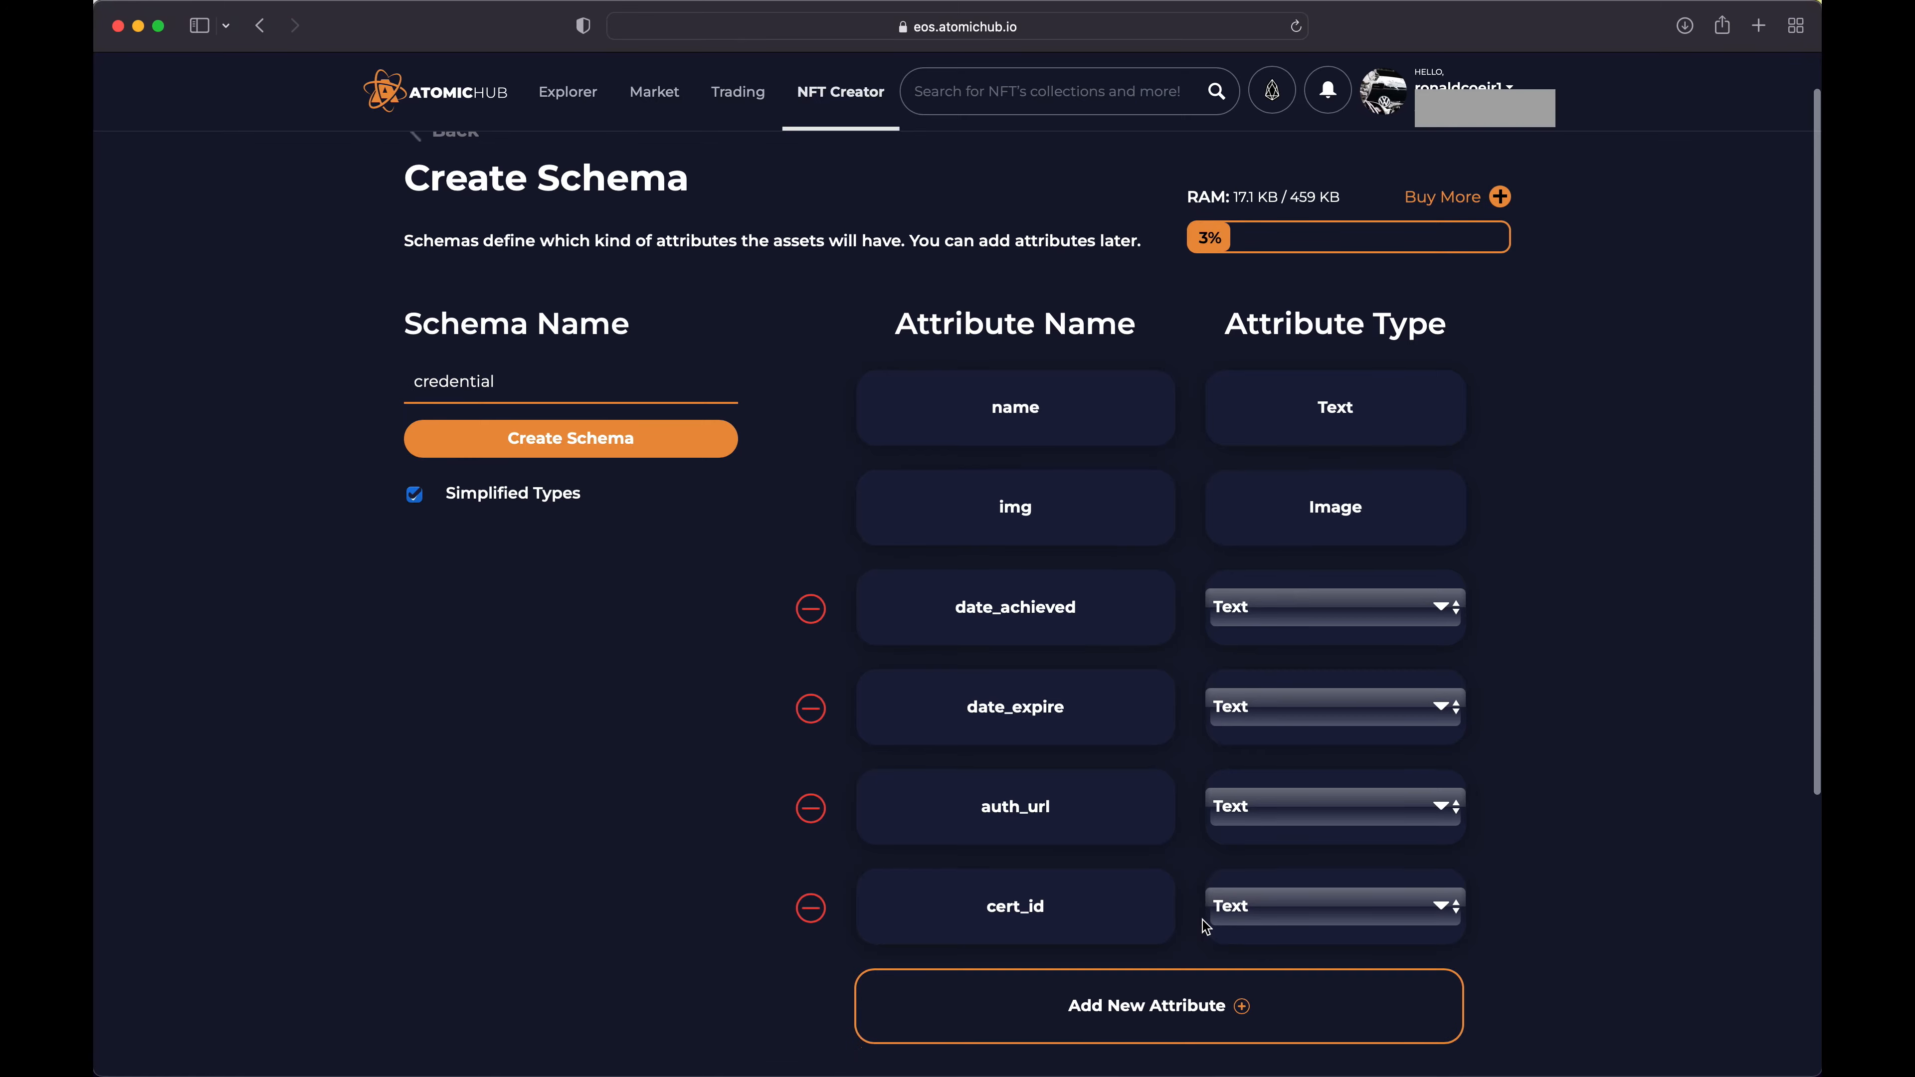
{"action": "scroll", "coordinate": [1206, 928], "scroll_direction": "down", "scroll_amount": 1}
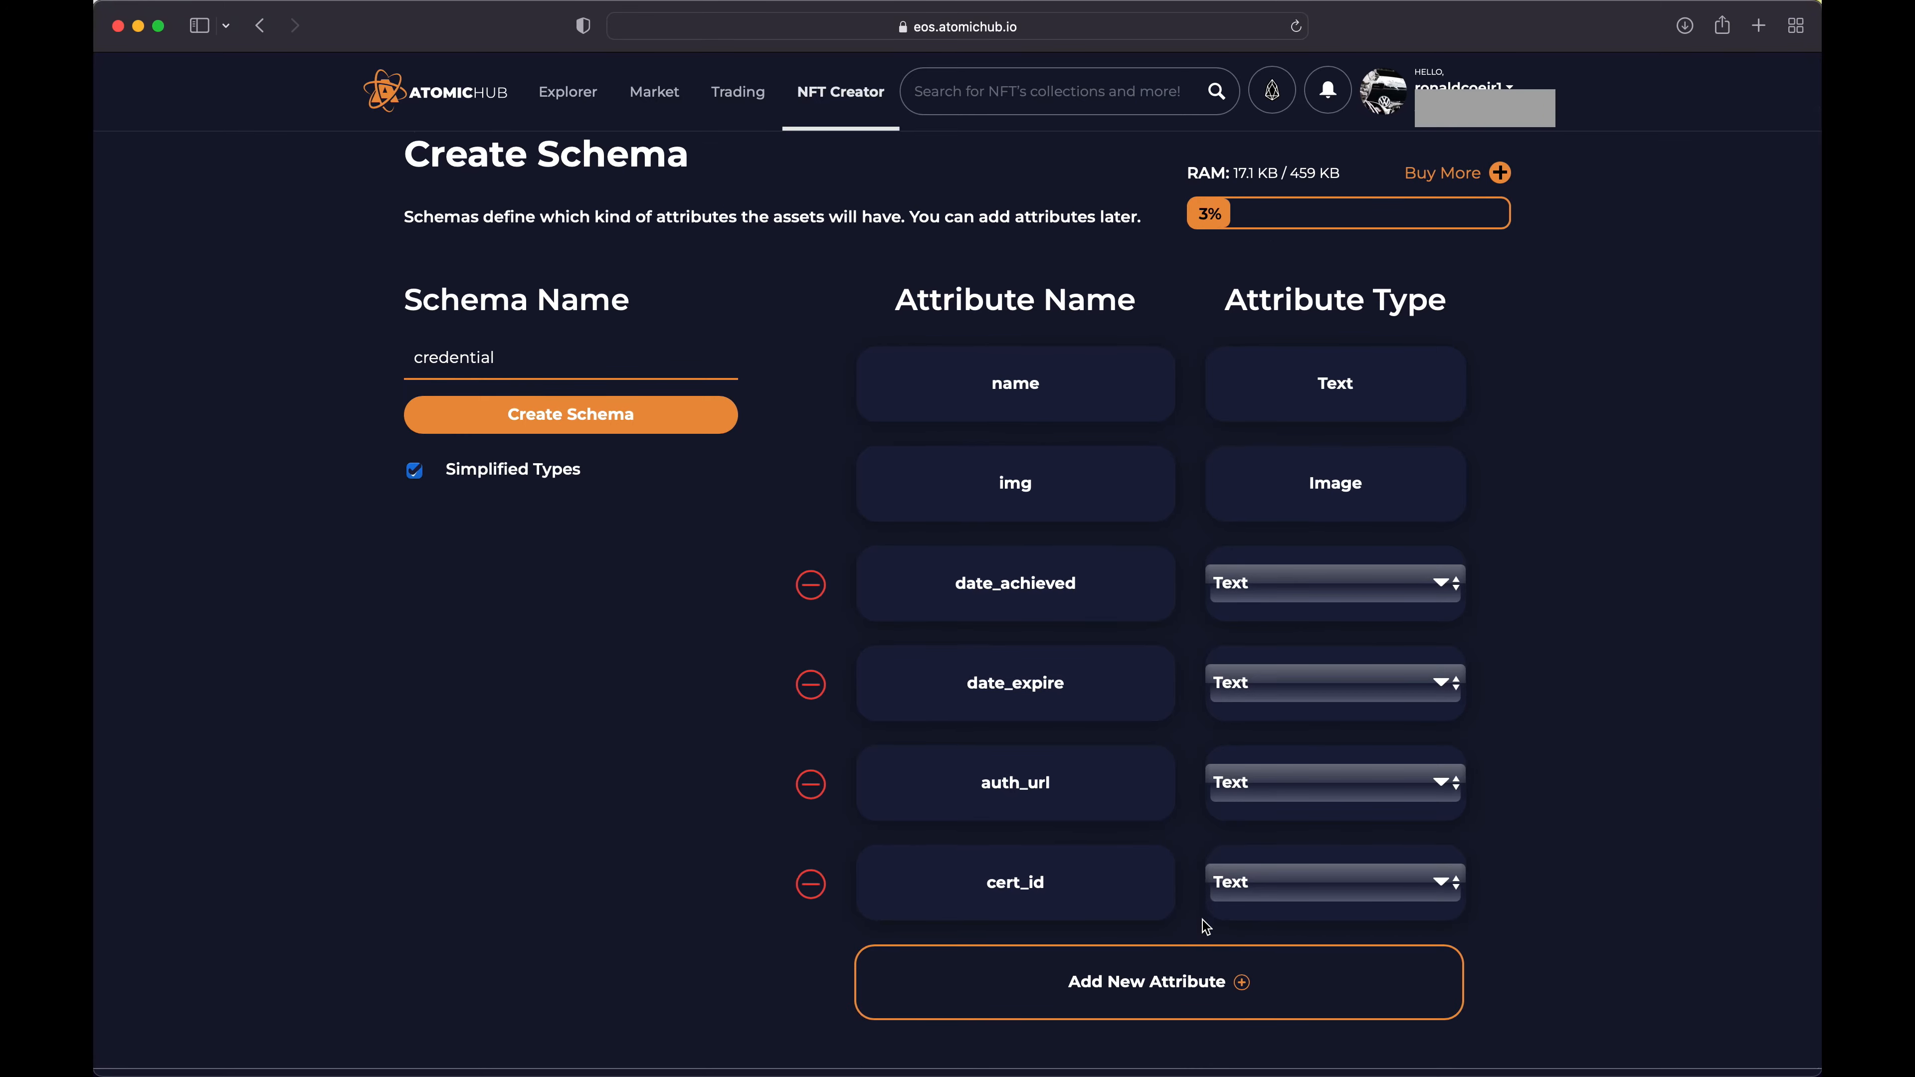
{"action": "scroll", "coordinate": [1206, 928], "scroll_direction": "down", "scroll_amount": 5}
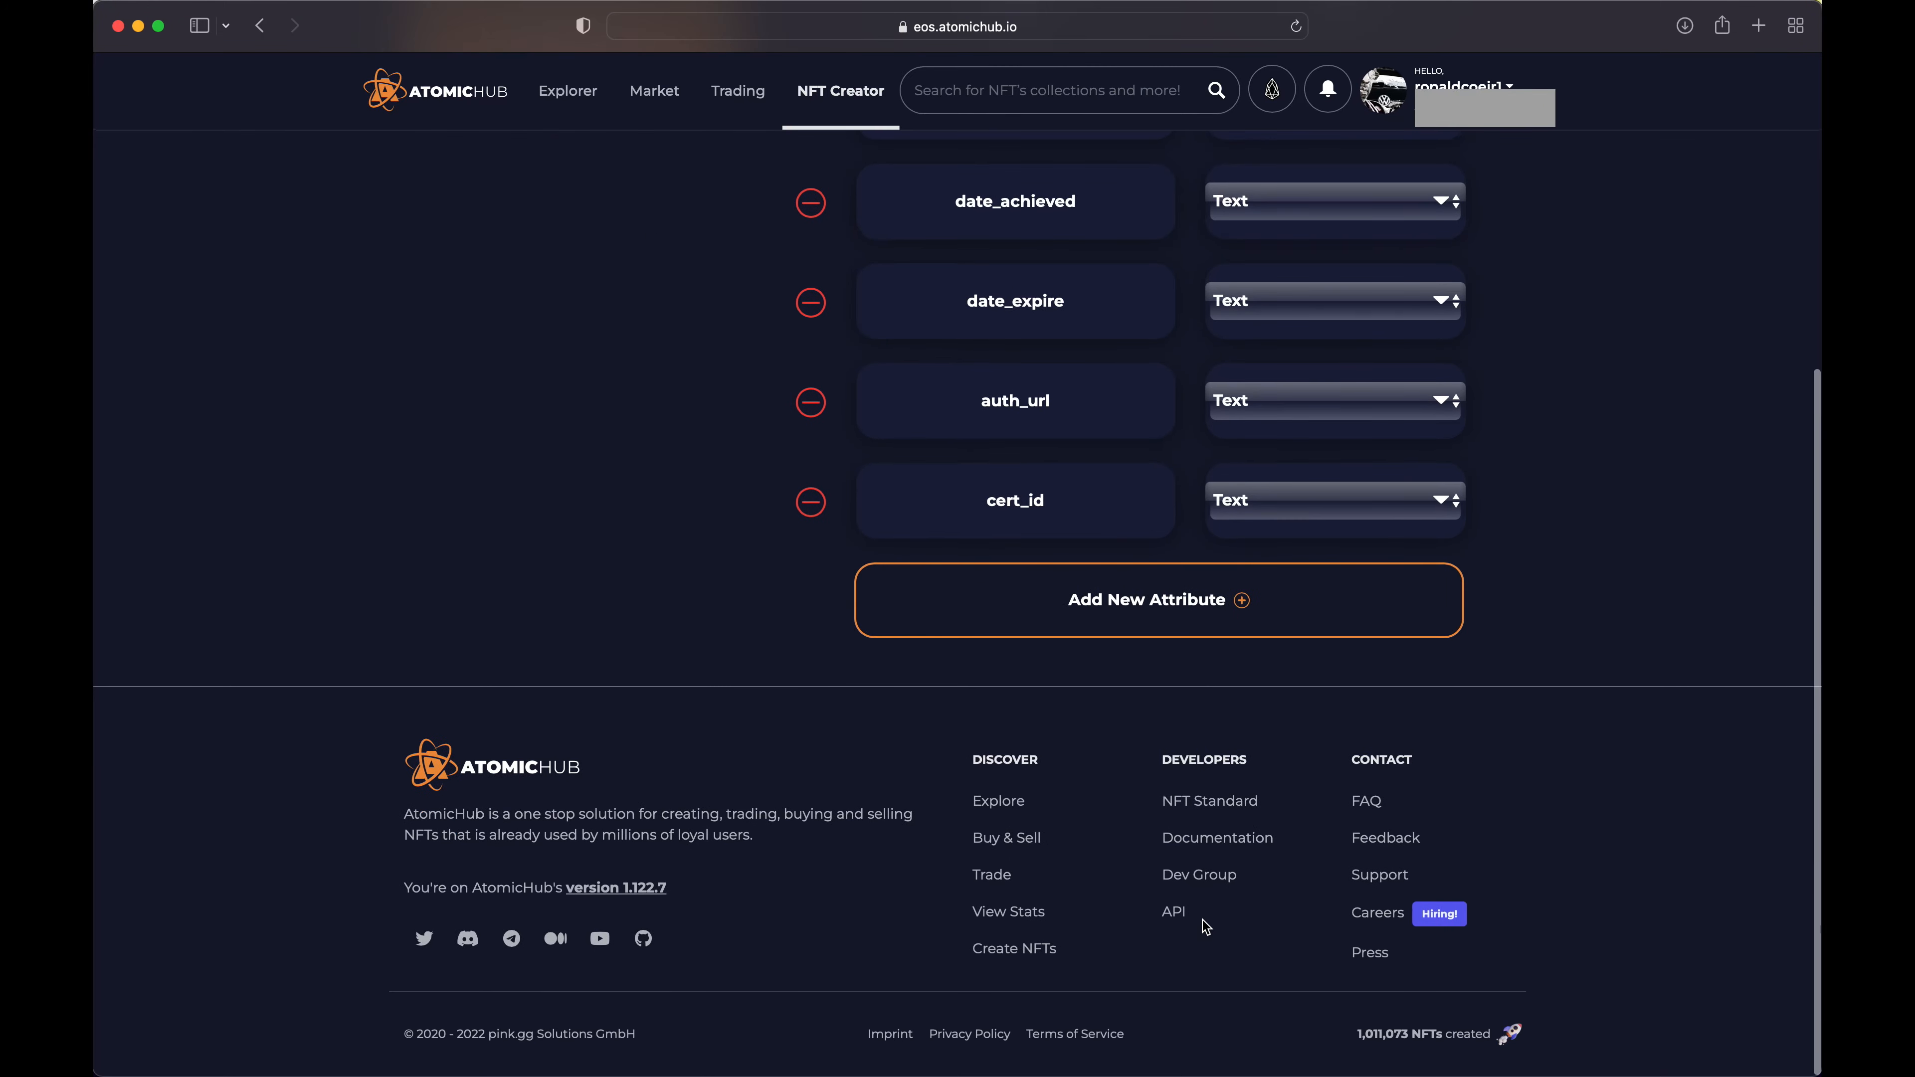
{"action": "scroll", "coordinate": [1207, 928], "scroll_direction": "up", "scroll_amount": 5}
{"action": "scroll", "coordinate": [1282, 917], "scroll_direction": "up", "scroll_amount": 2}
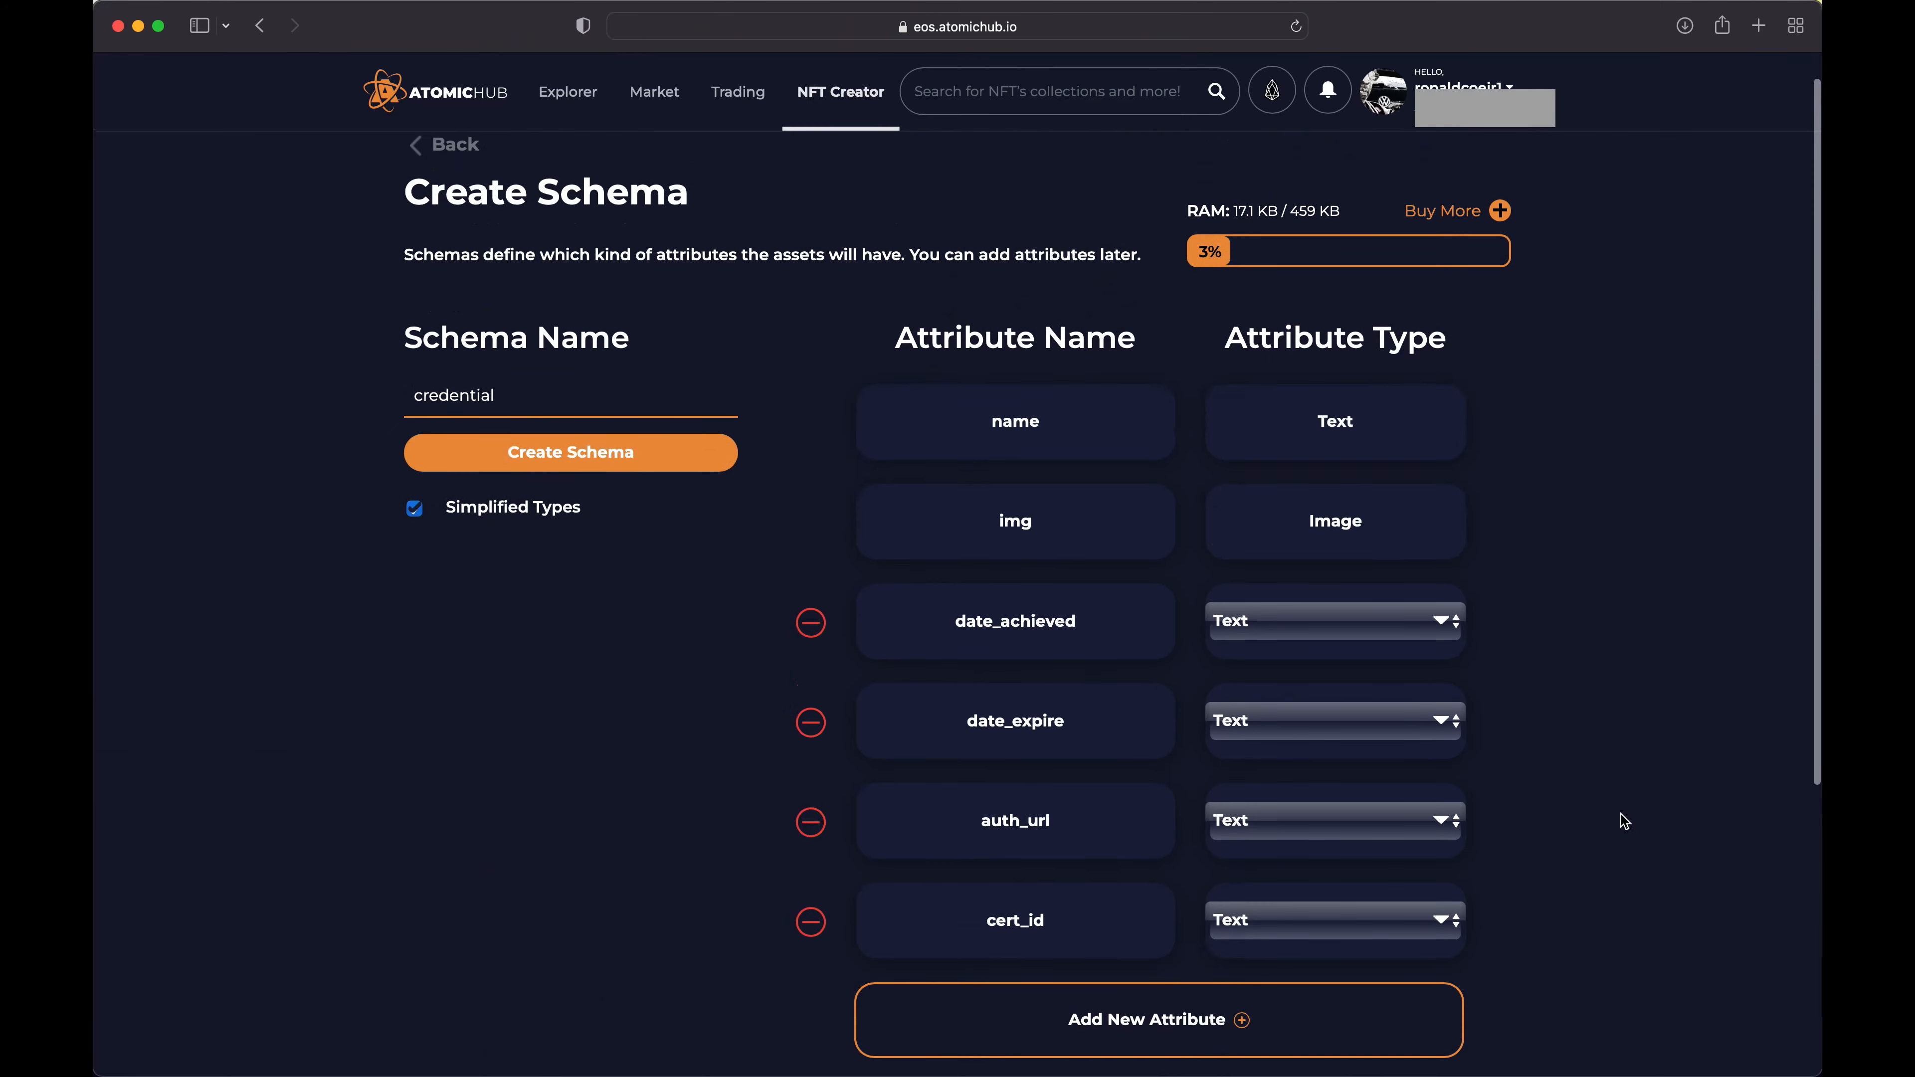
{"action": "scroll", "coordinate": [1622, 814], "scroll_direction": "down", "scroll_amount": 1}
{"action": "scroll", "coordinate": [1622, 813], "scroll_direction": "down", "scroll_amount": 1}
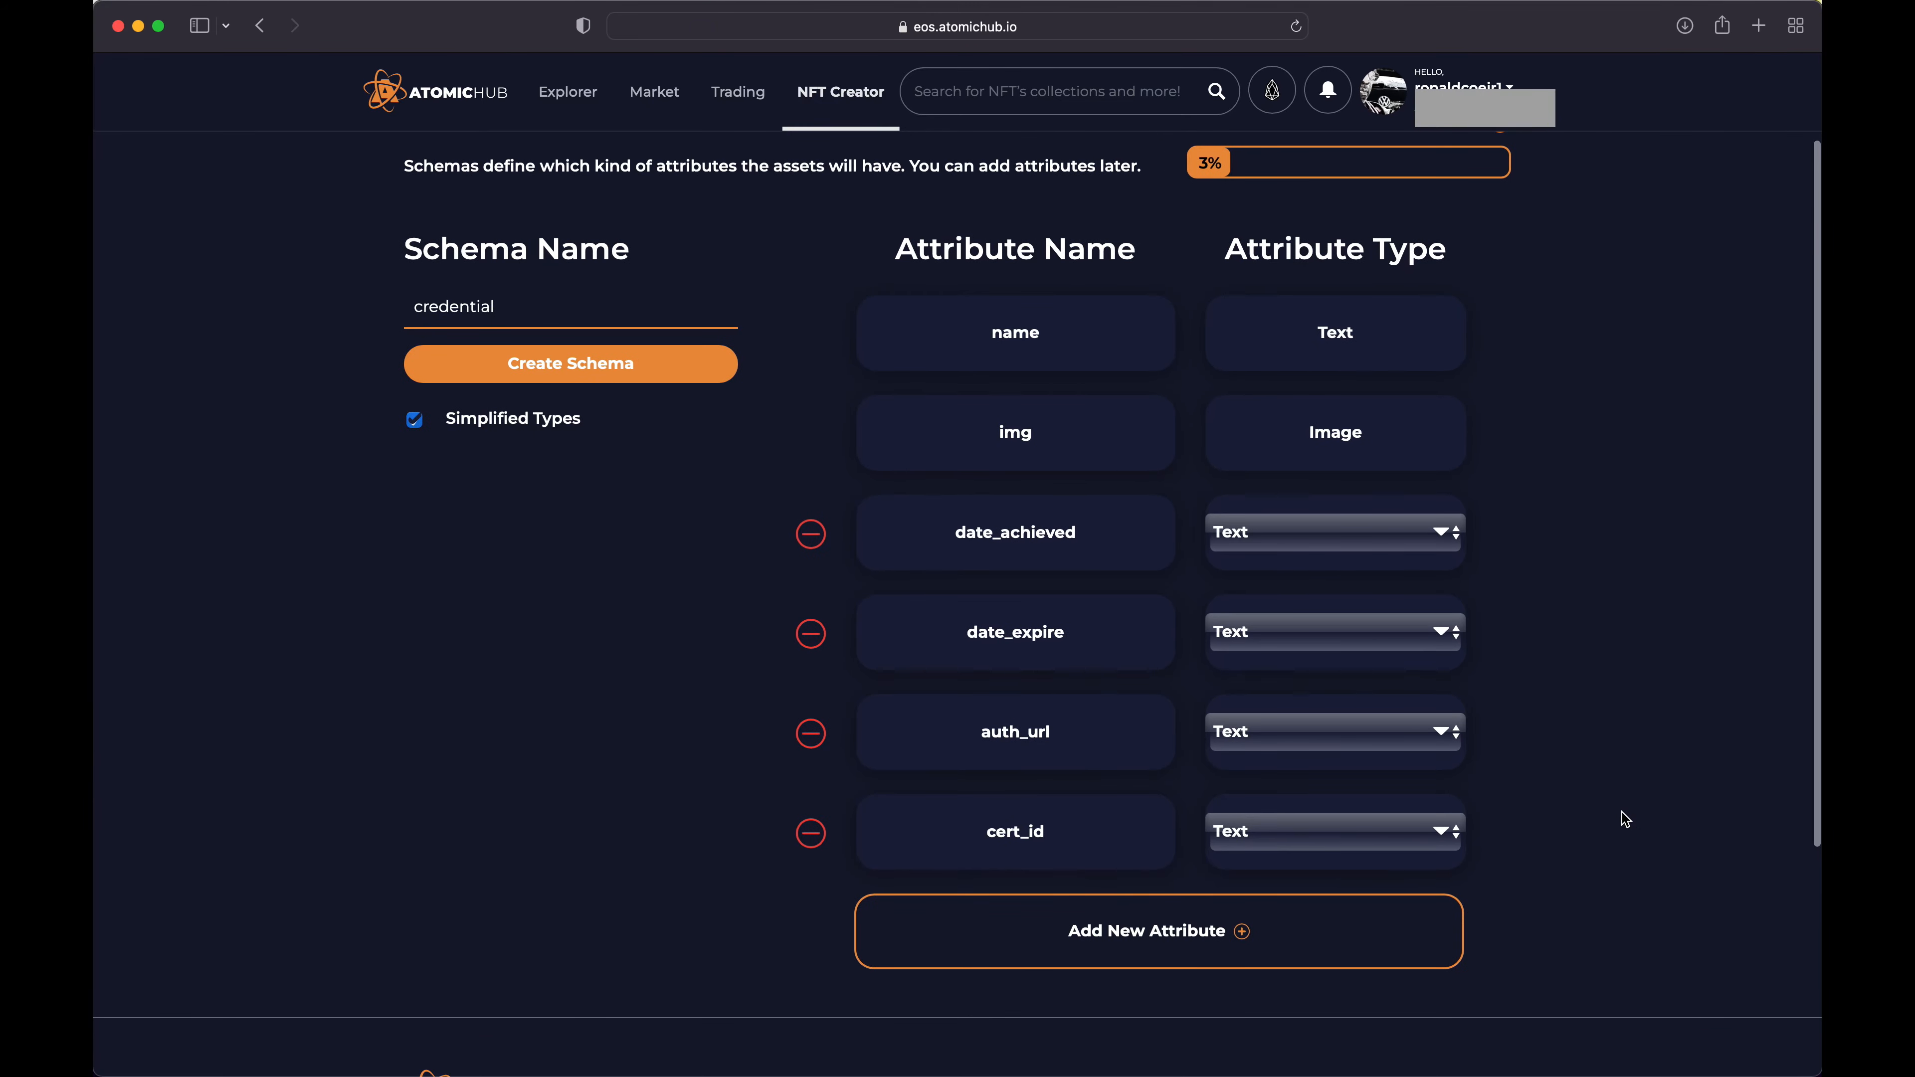
{"action": "scroll", "coordinate": [1622, 813], "scroll_direction": "up", "scroll_amount": 2}
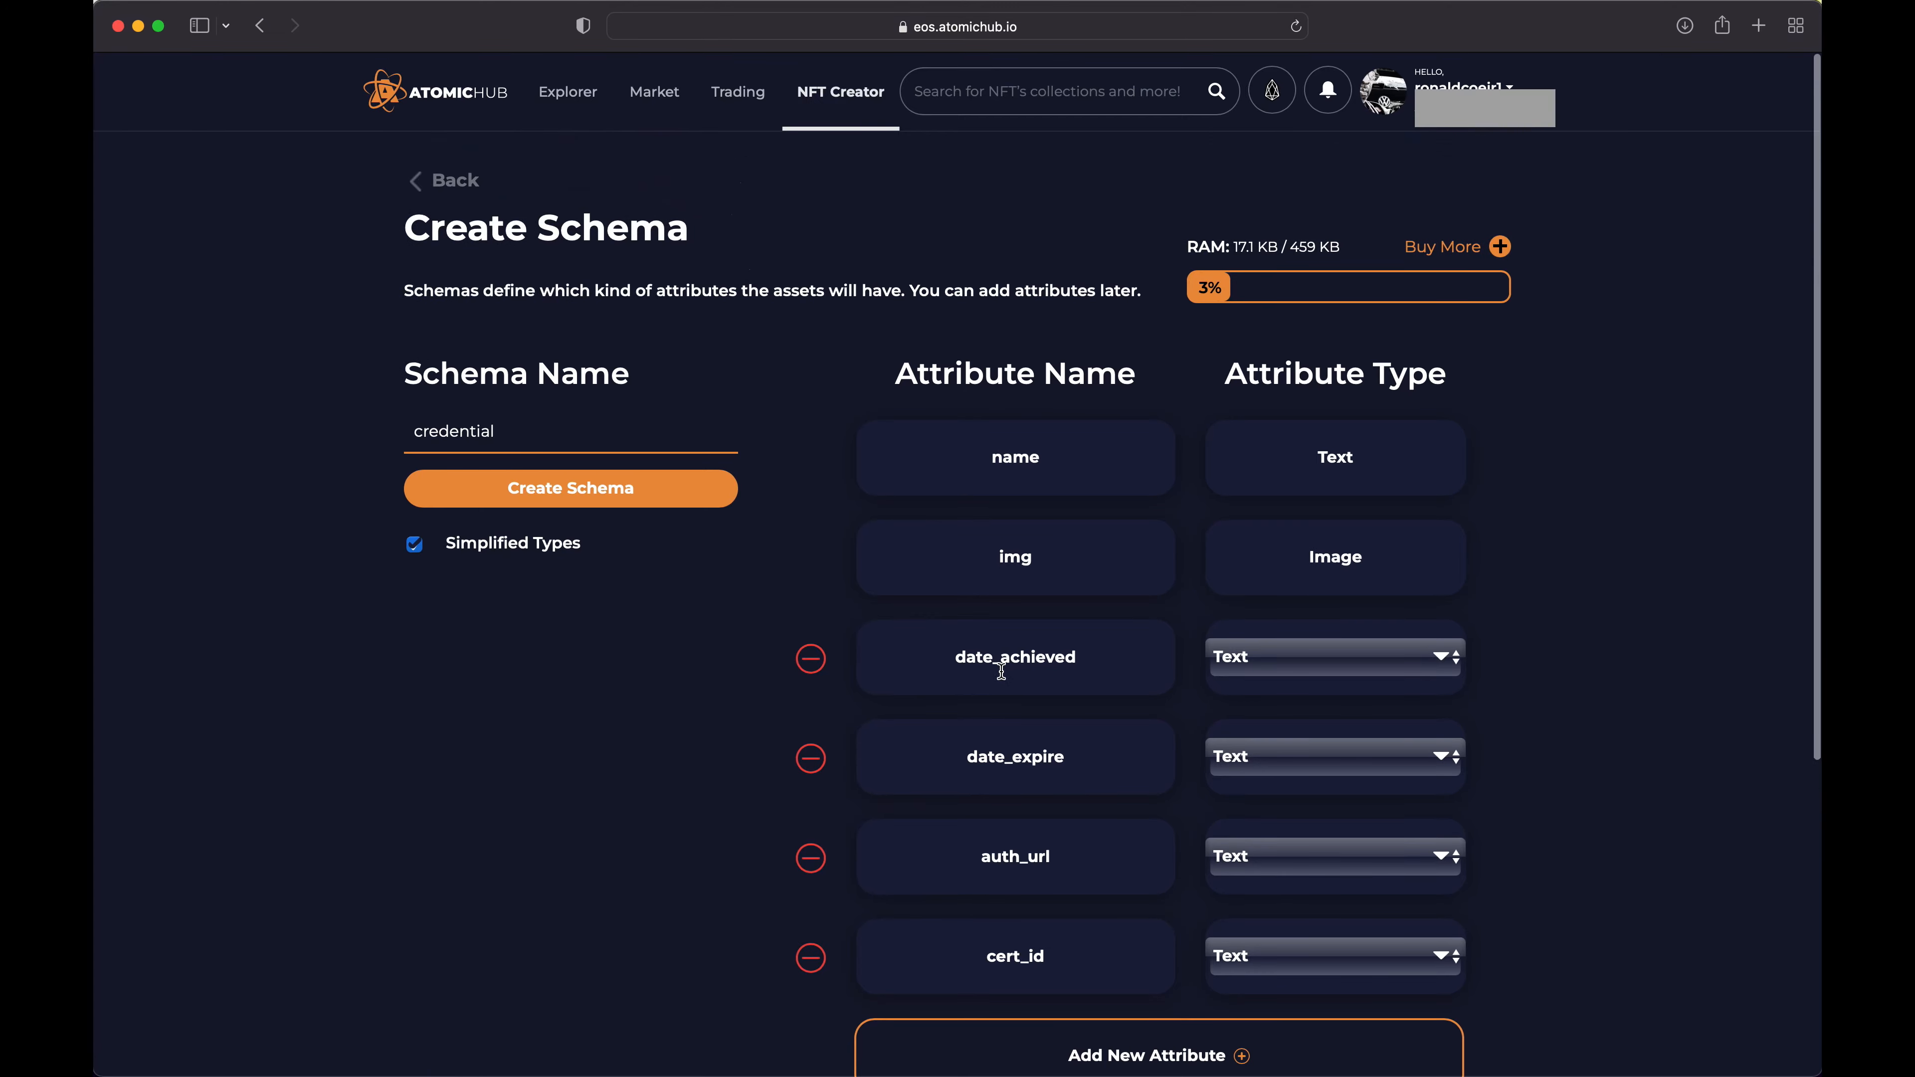
{"action": "left_click", "coordinate": [608, 492]}
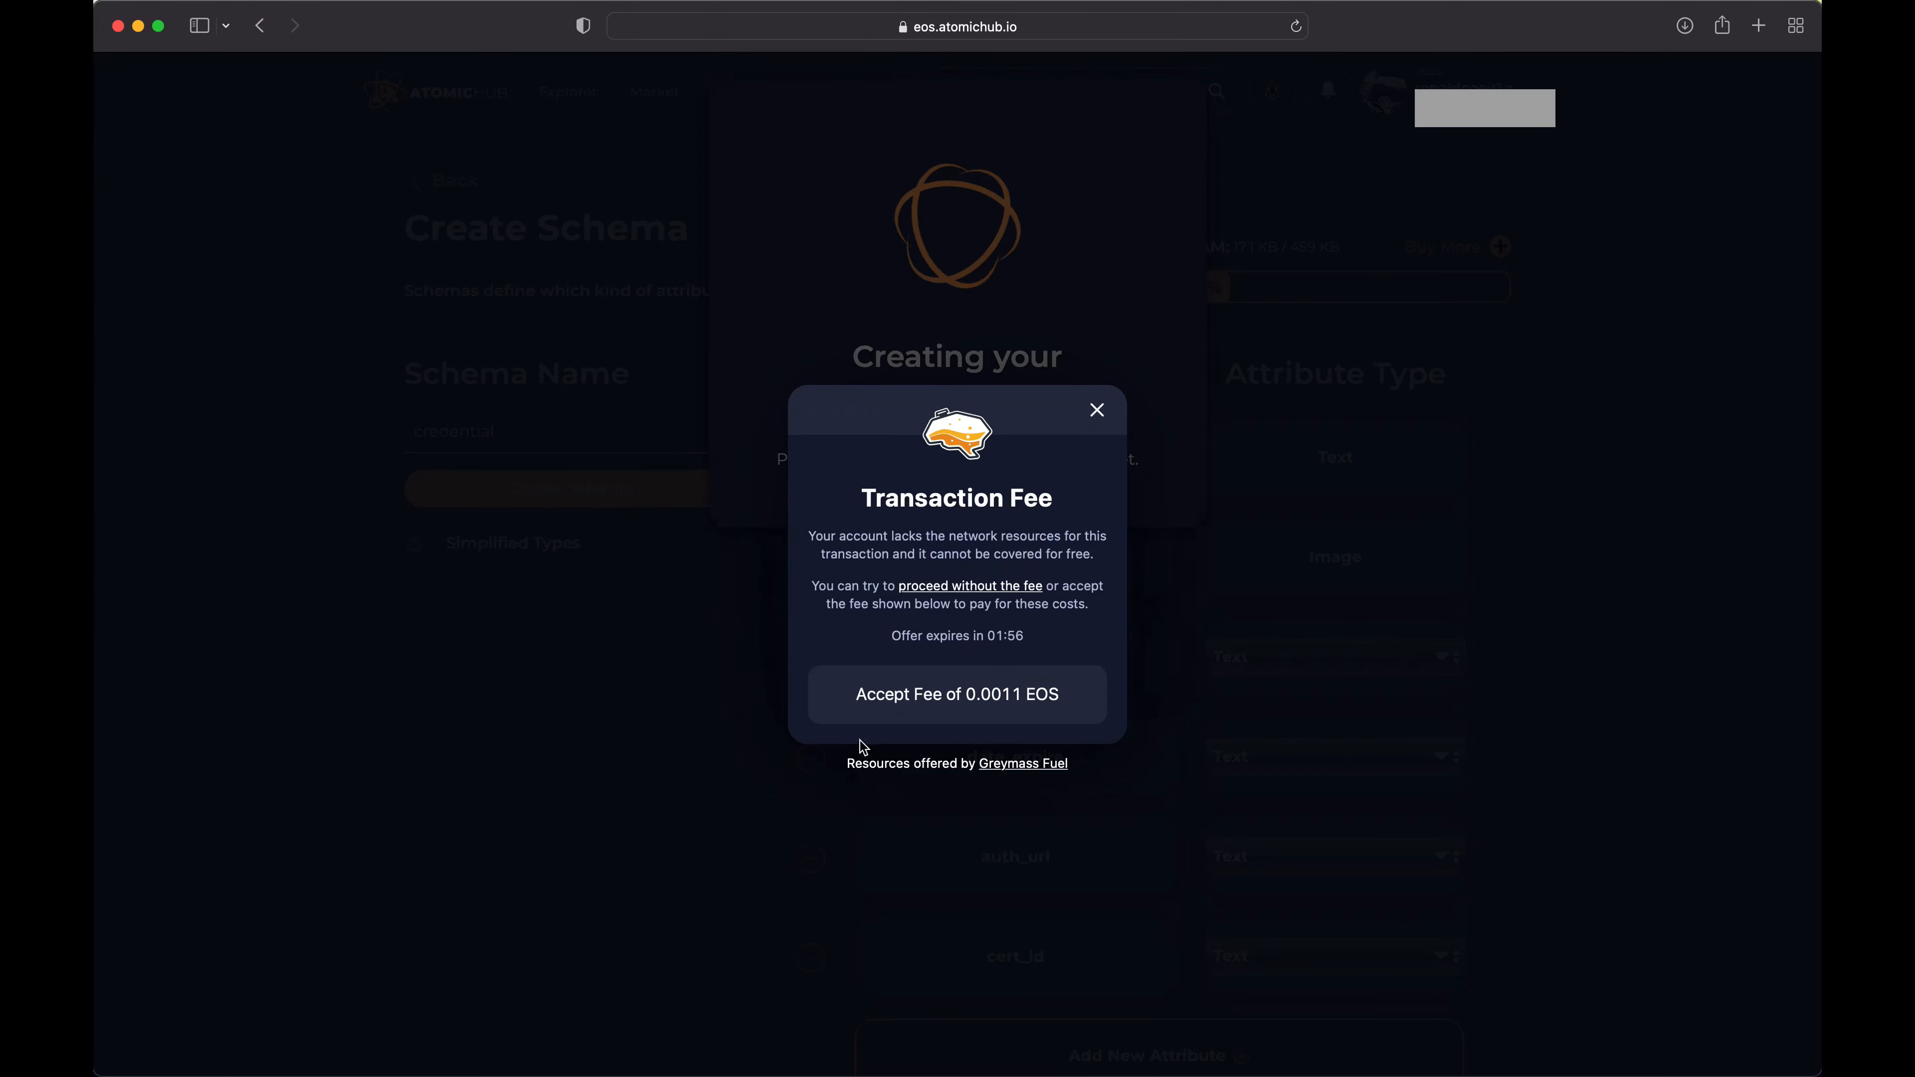
{"action": "left_click", "coordinate": [1000, 702]}
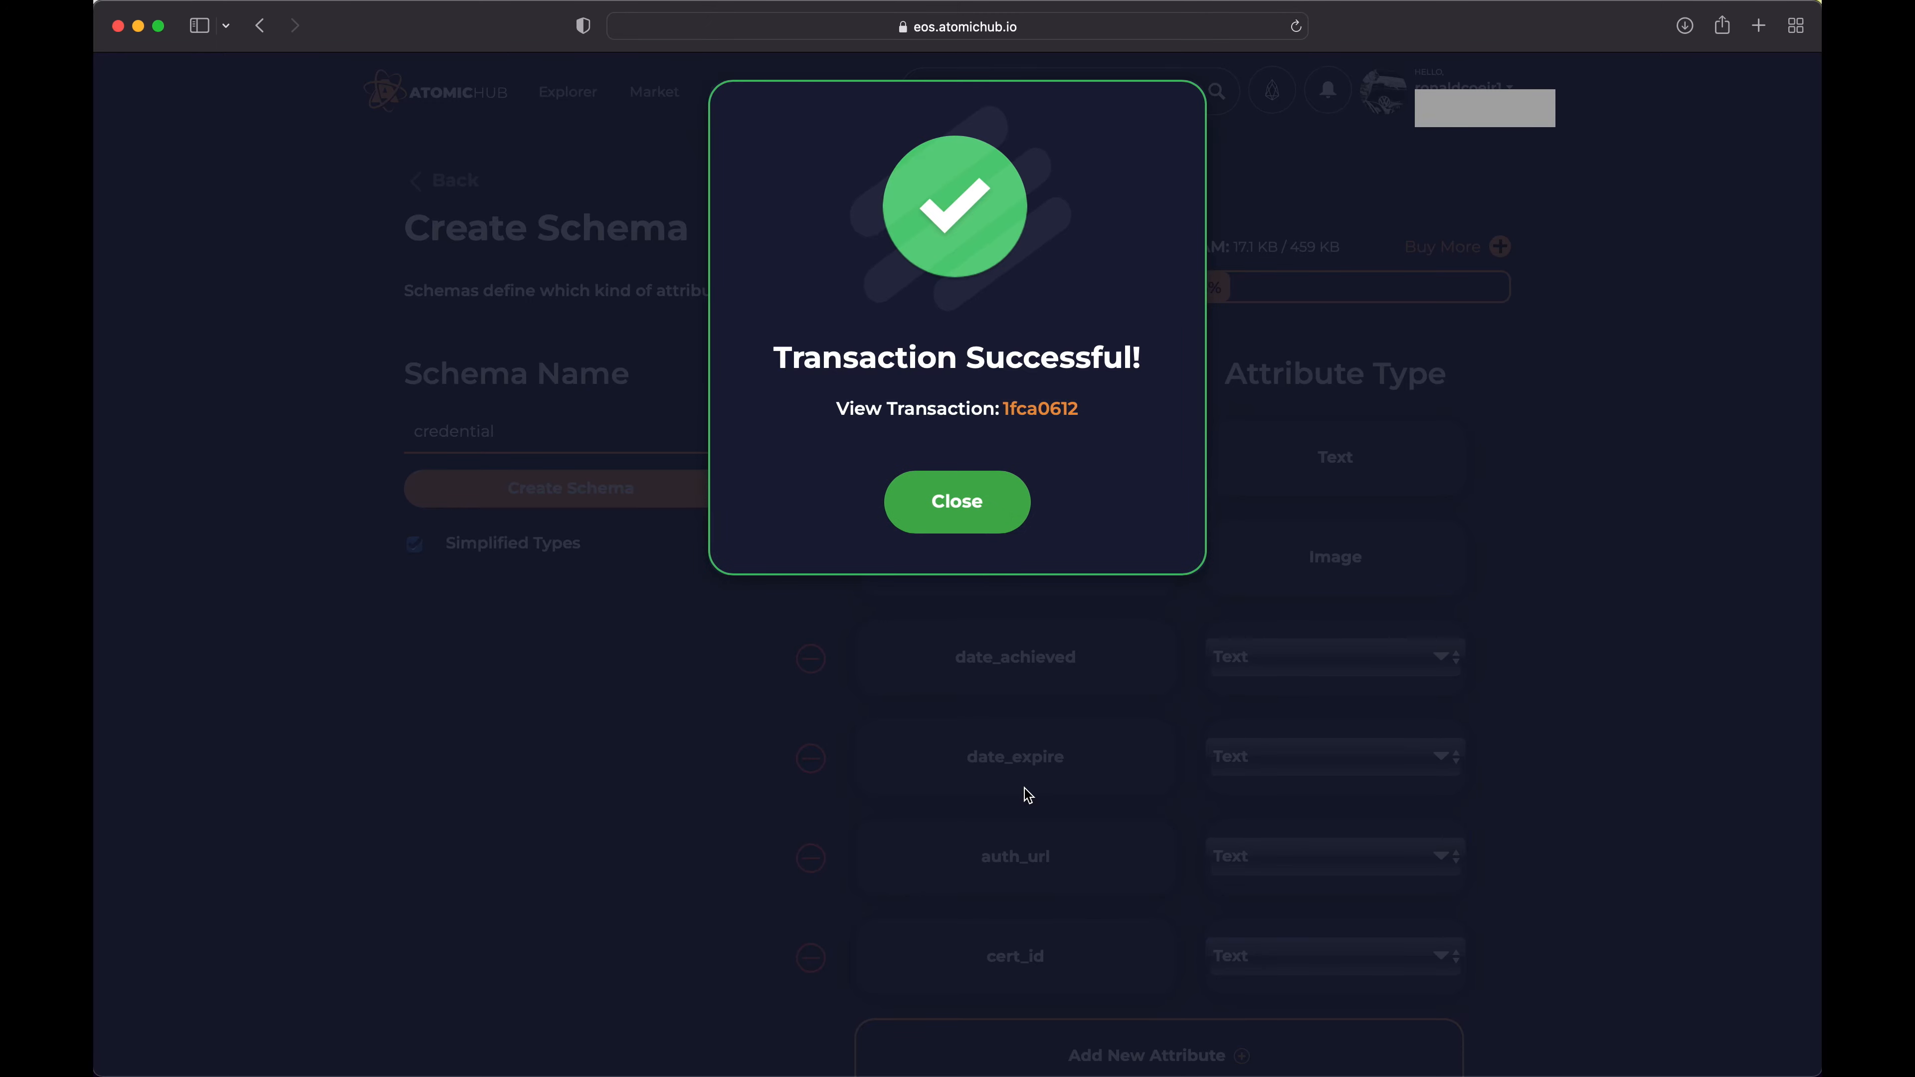
{"action": "left_click", "coordinate": [953, 496]}
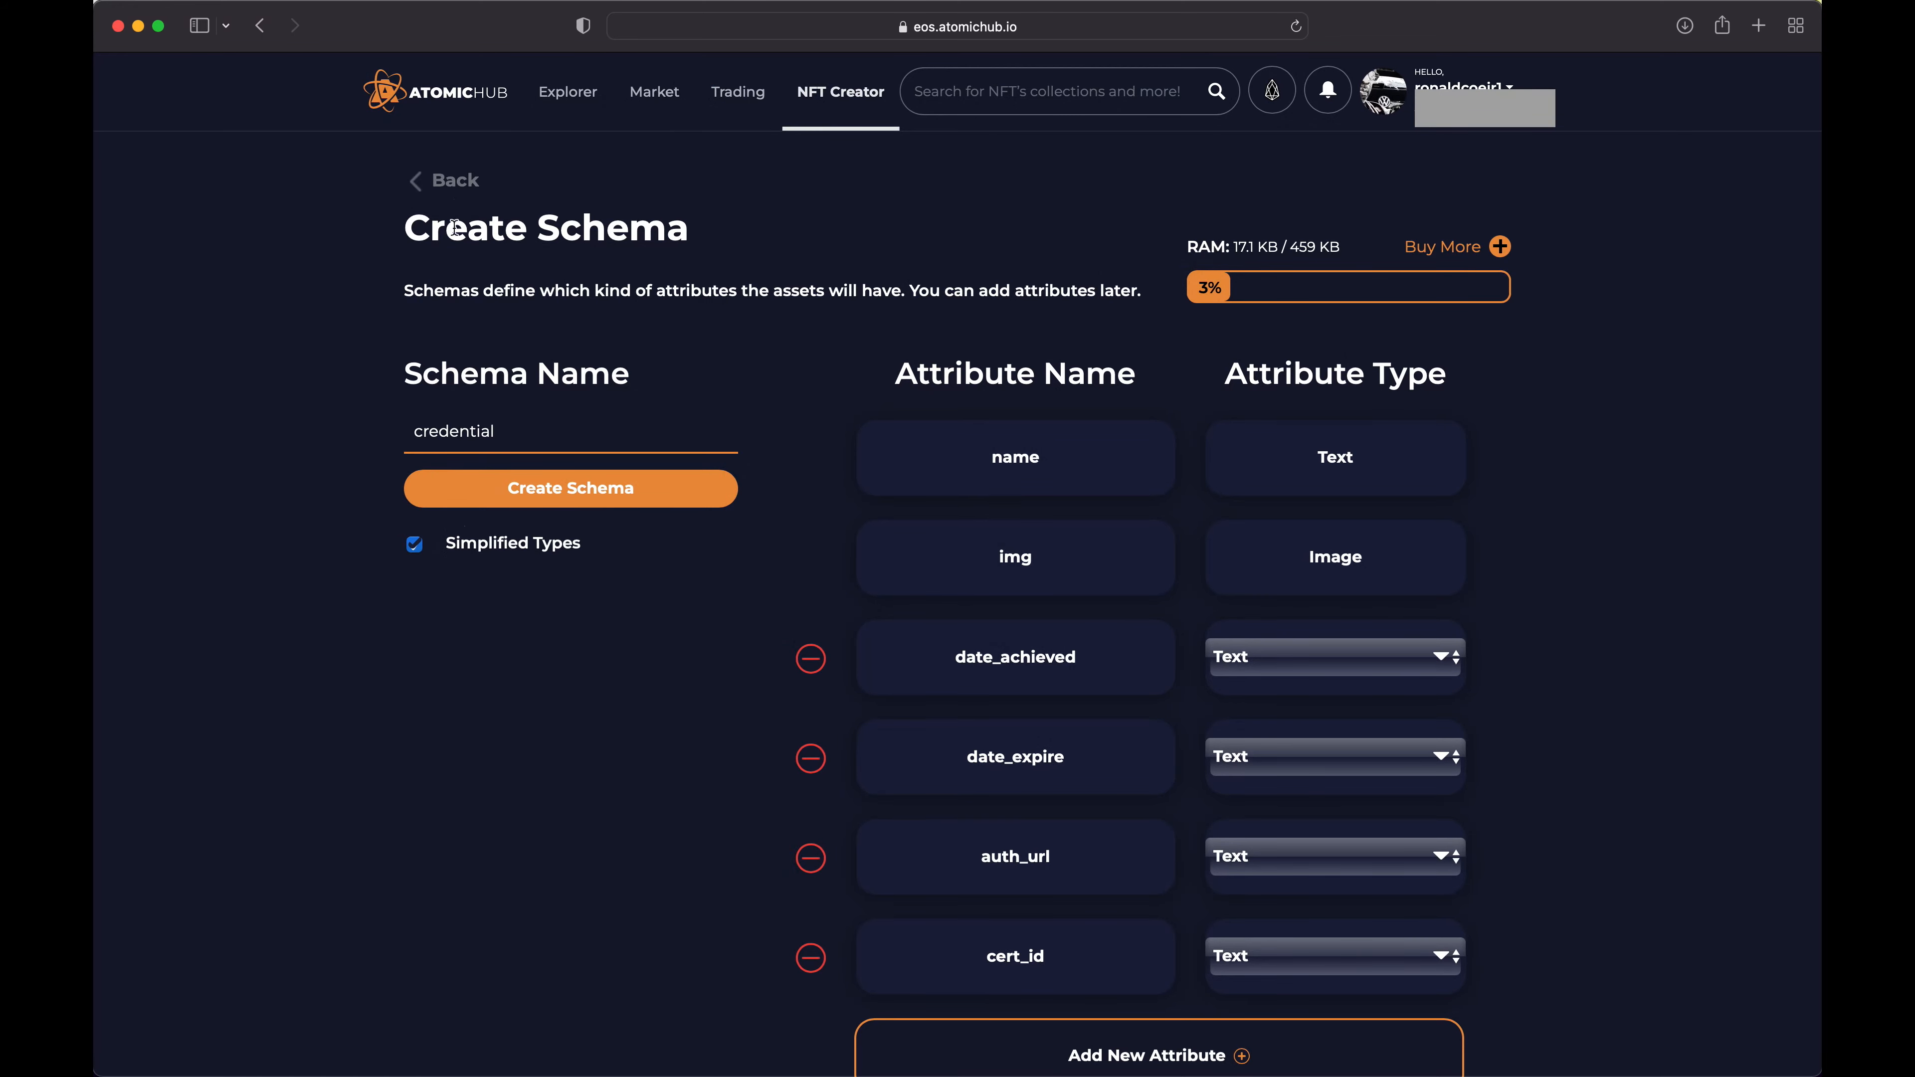
Return to the msftcertref1 collection, open its credential schema and start minting a new NFT
{"action": "scroll", "coordinate": [470, 548], "scroll_direction": "down", "scroll_amount": 6}
{"action": "scroll", "coordinate": [470, 548], "scroll_direction": "up", "scroll_amount": 7}
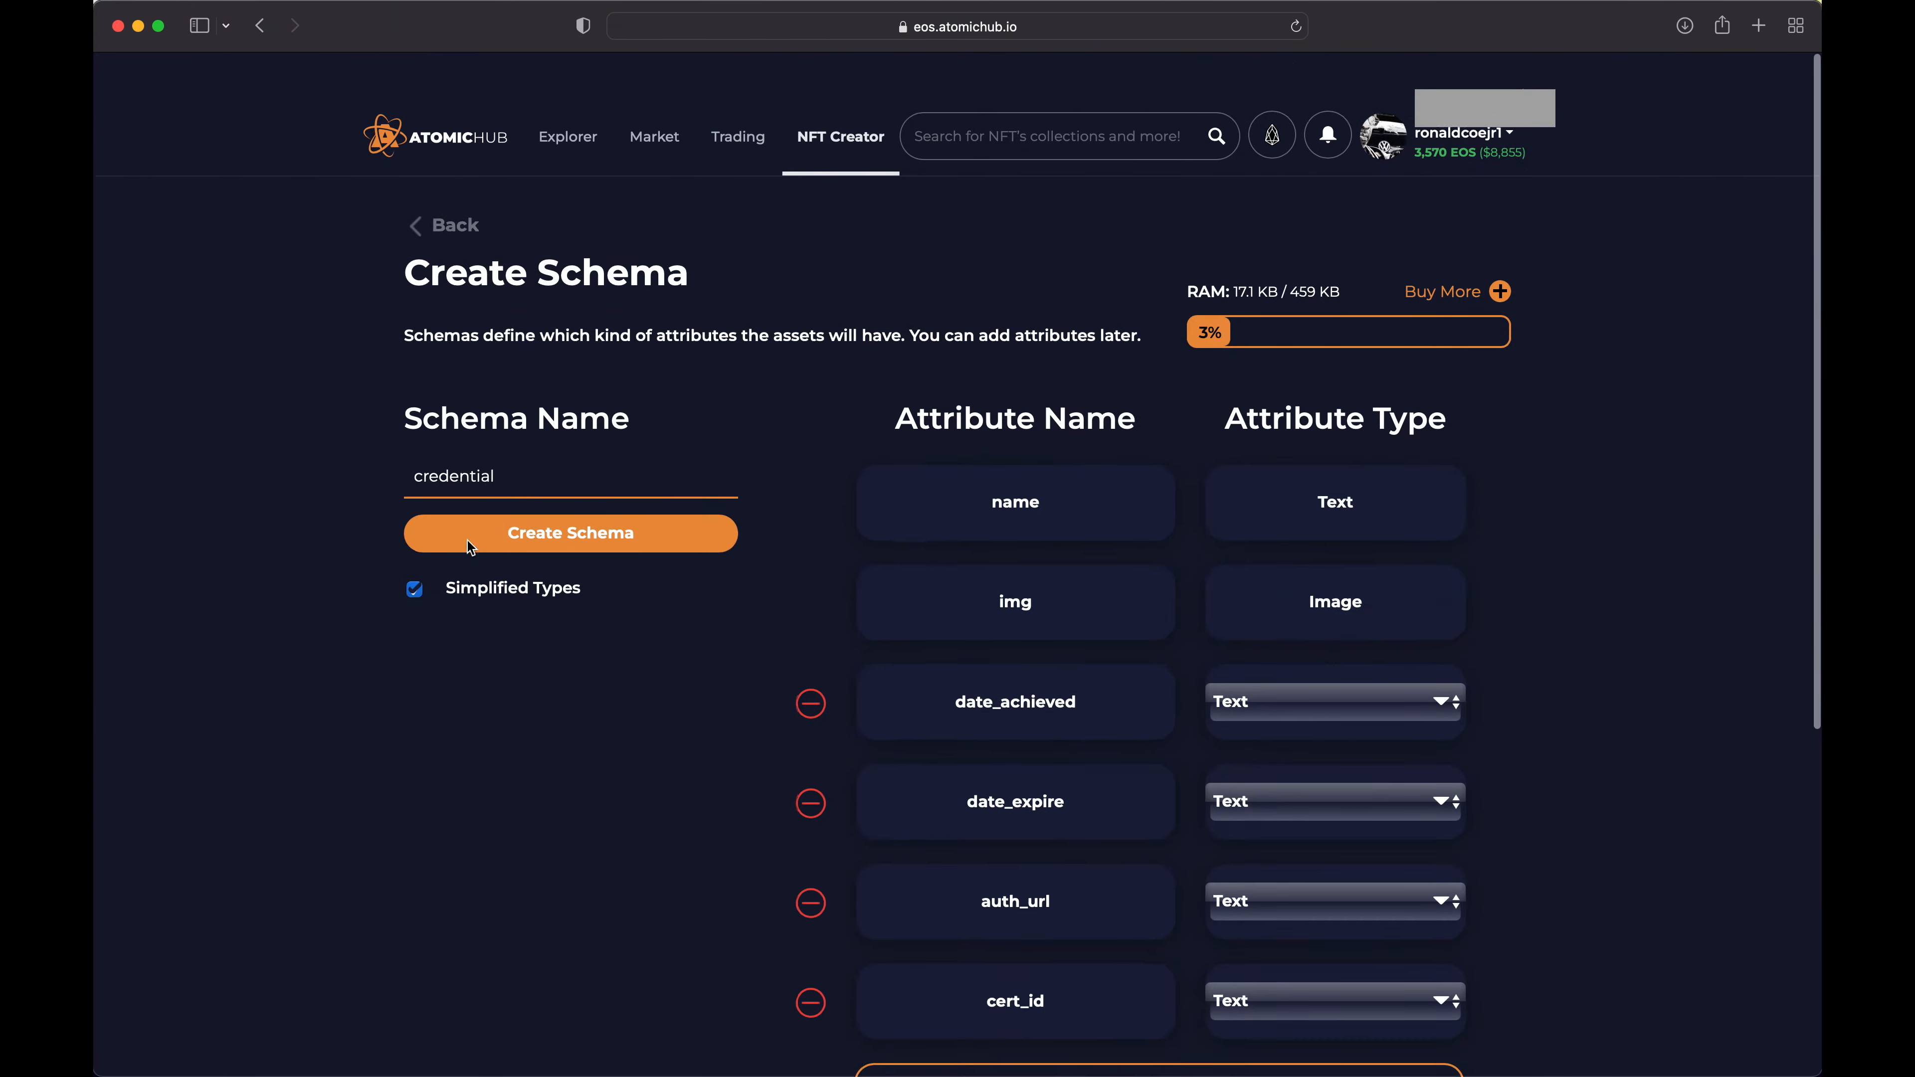
{"action": "left_click", "coordinate": [457, 180]}
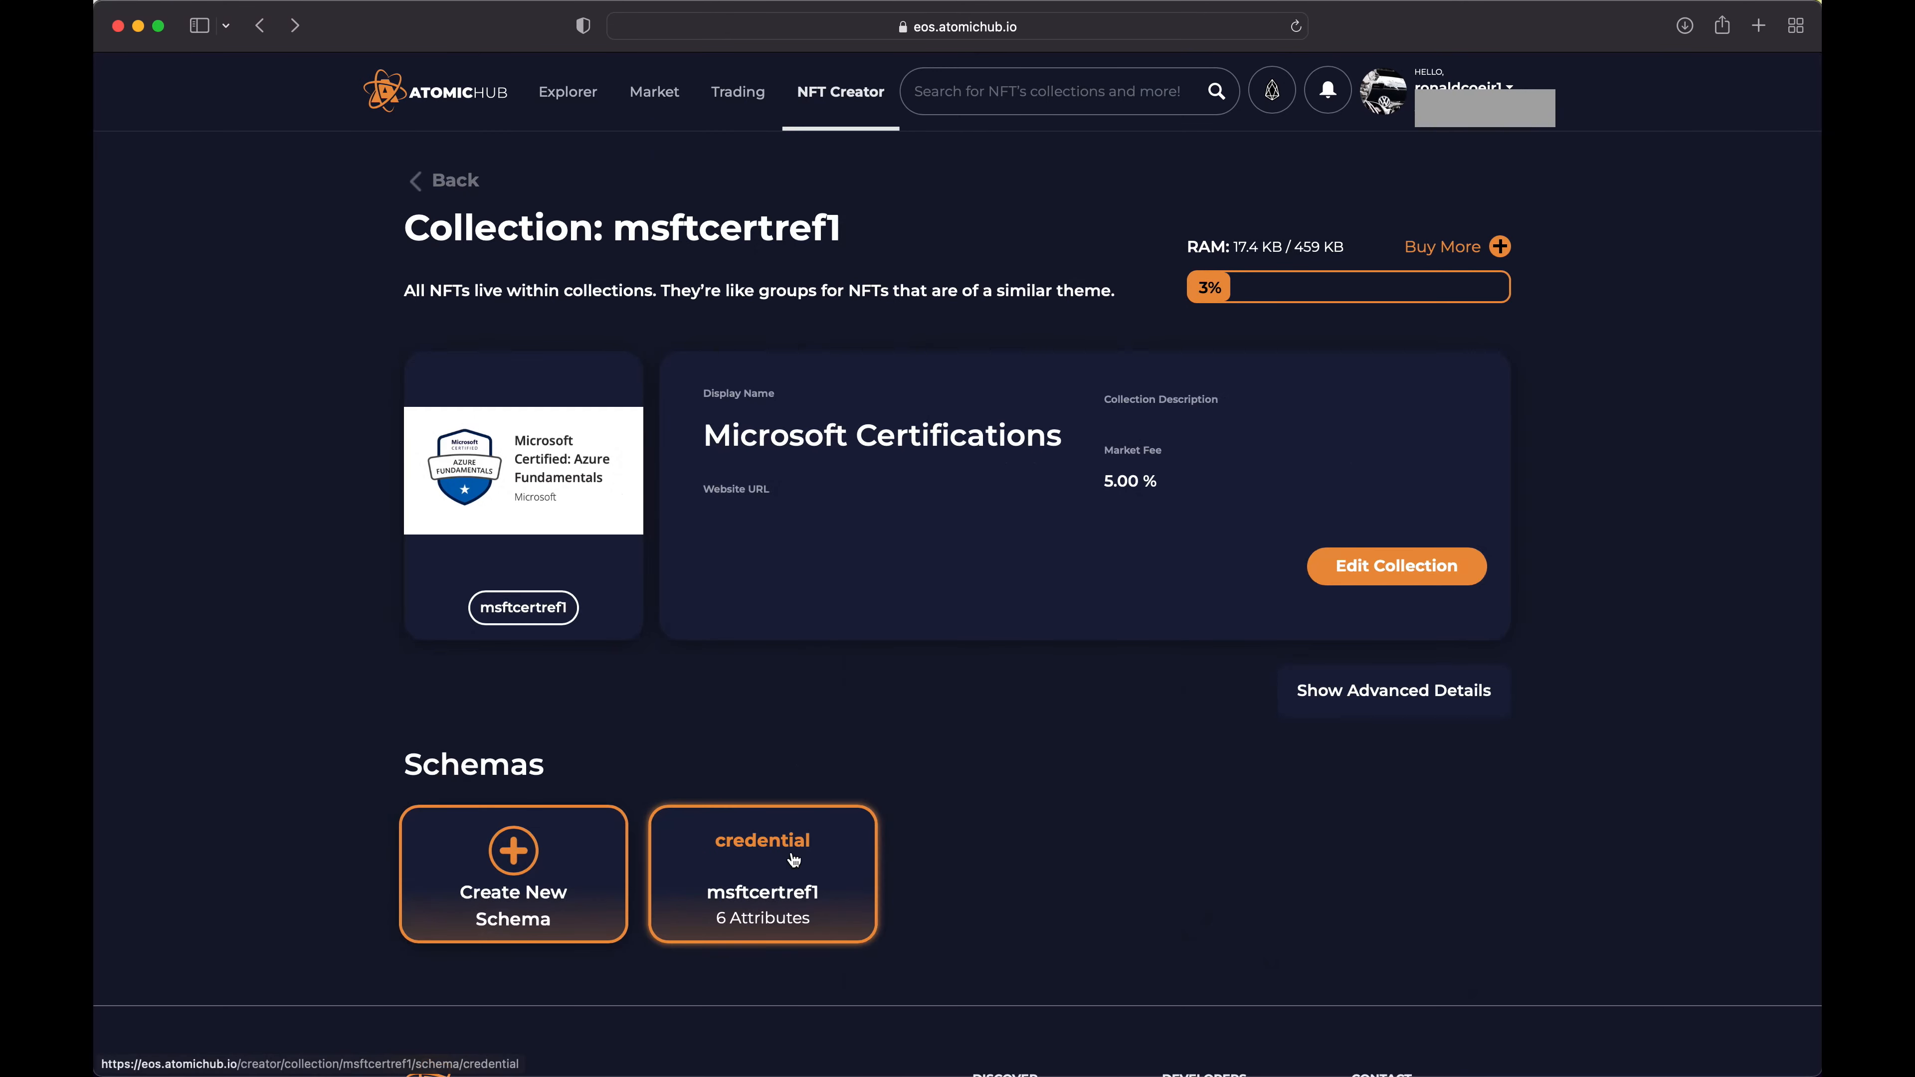
{"action": "left_click", "coordinate": [775, 842]}
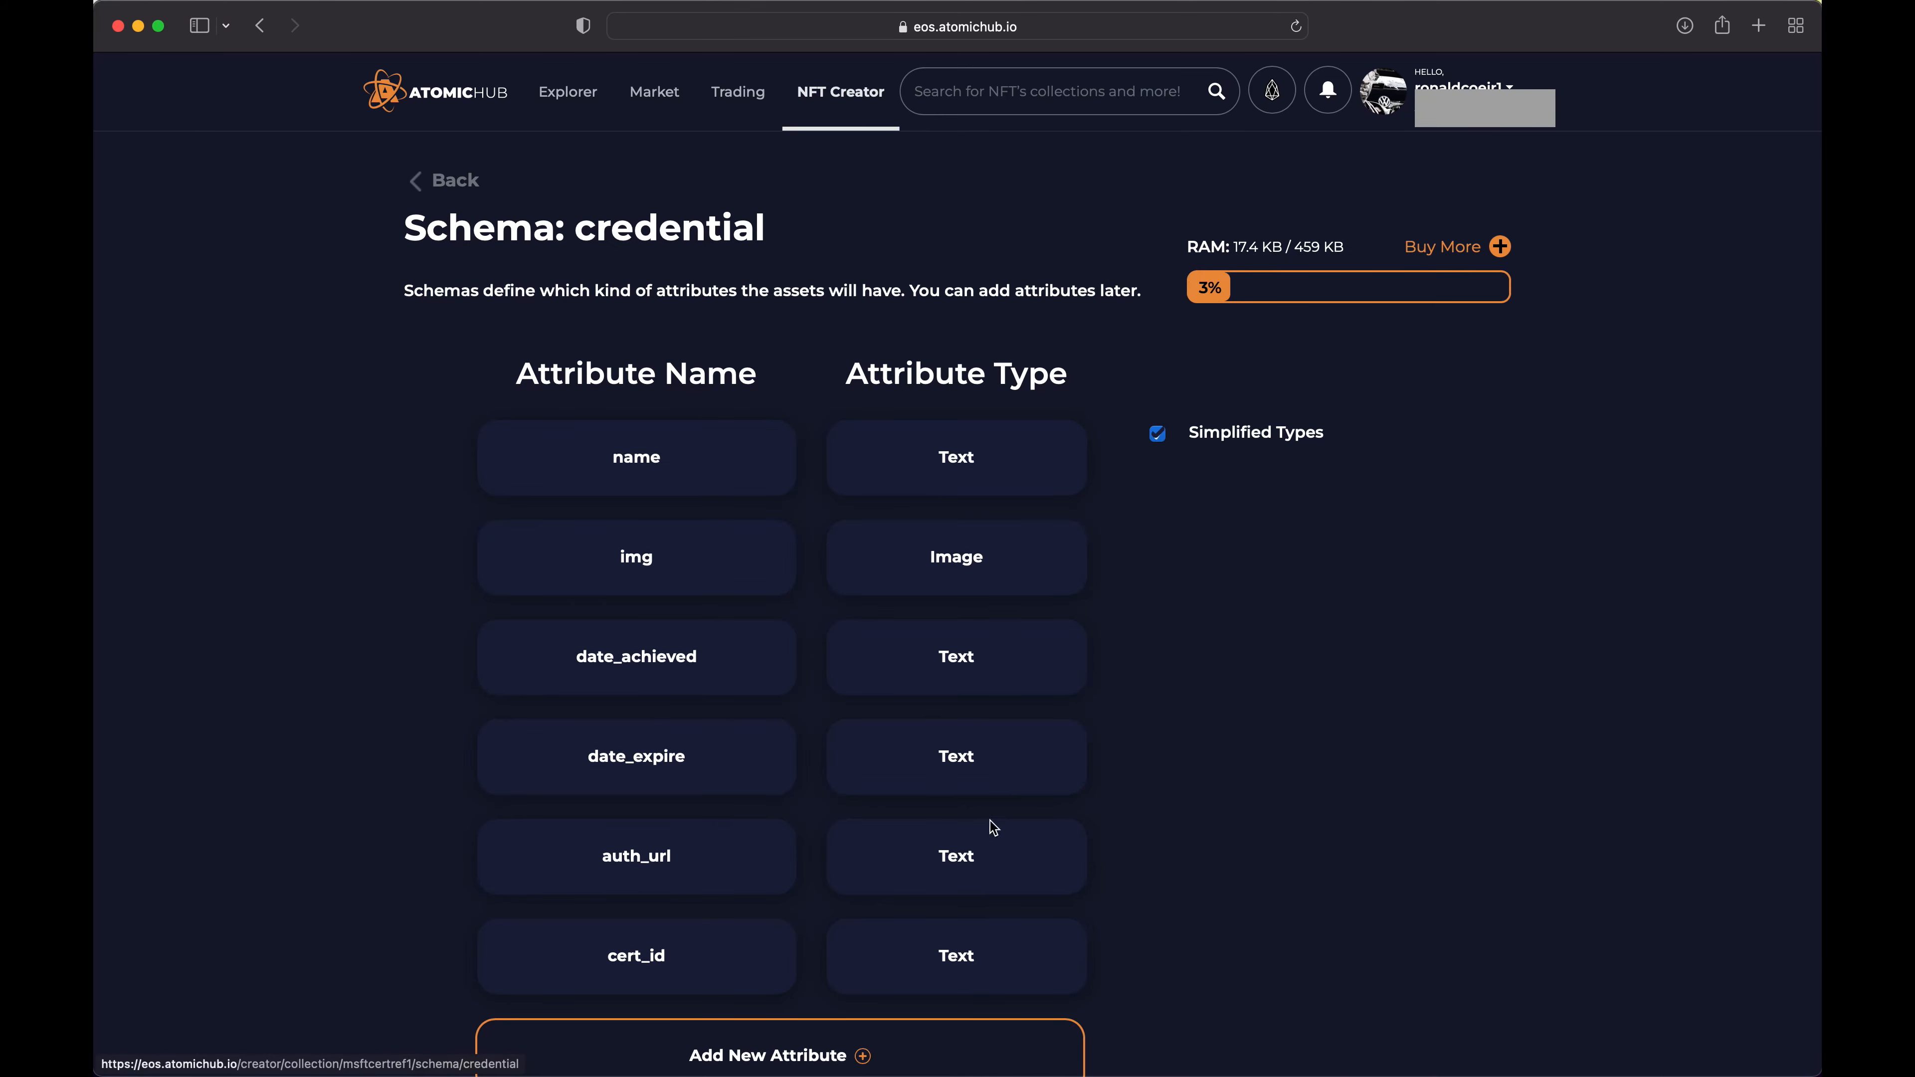
{"action": "scroll", "coordinate": [1271, 801], "scroll_direction": "down", "scroll_amount": 10}
{"action": "scroll", "coordinate": [1270, 806], "scroll_direction": "down", "scroll_amount": 7}
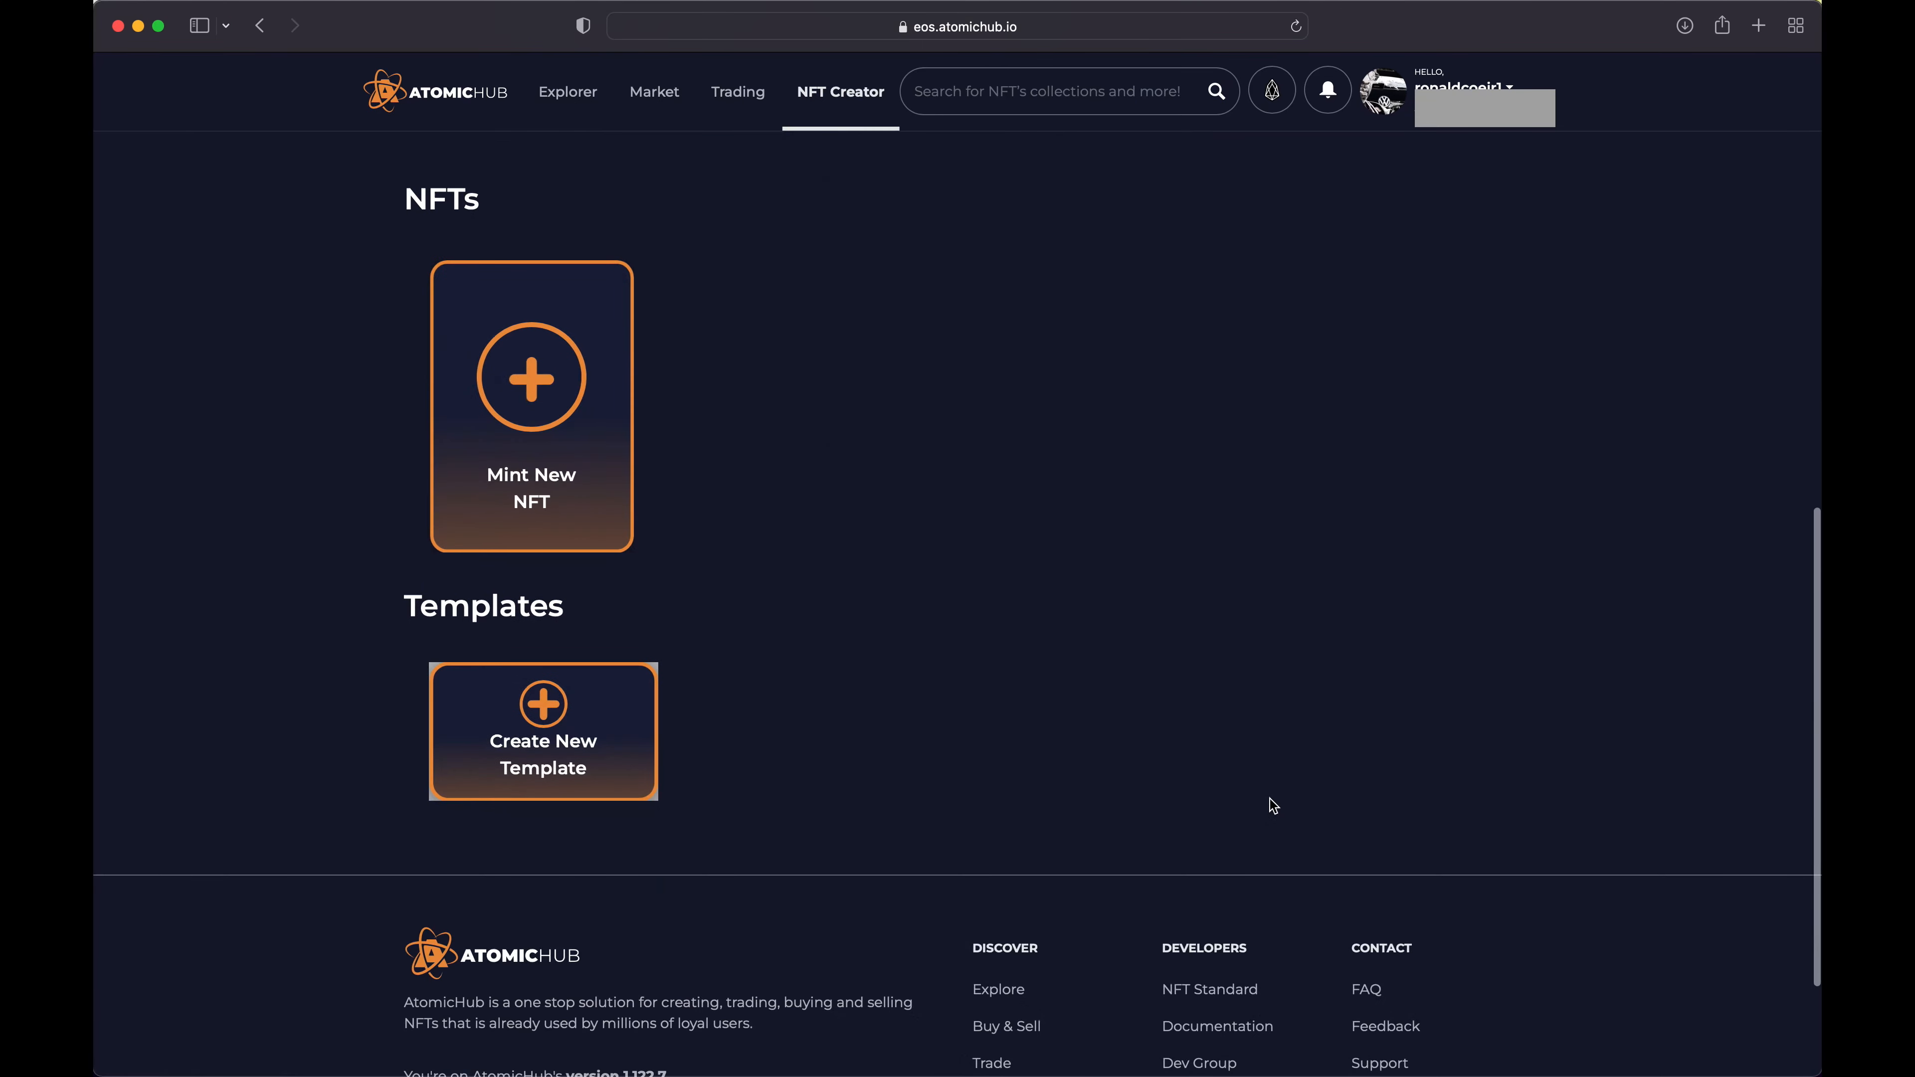
{"action": "left_click", "coordinate": [533, 389]}
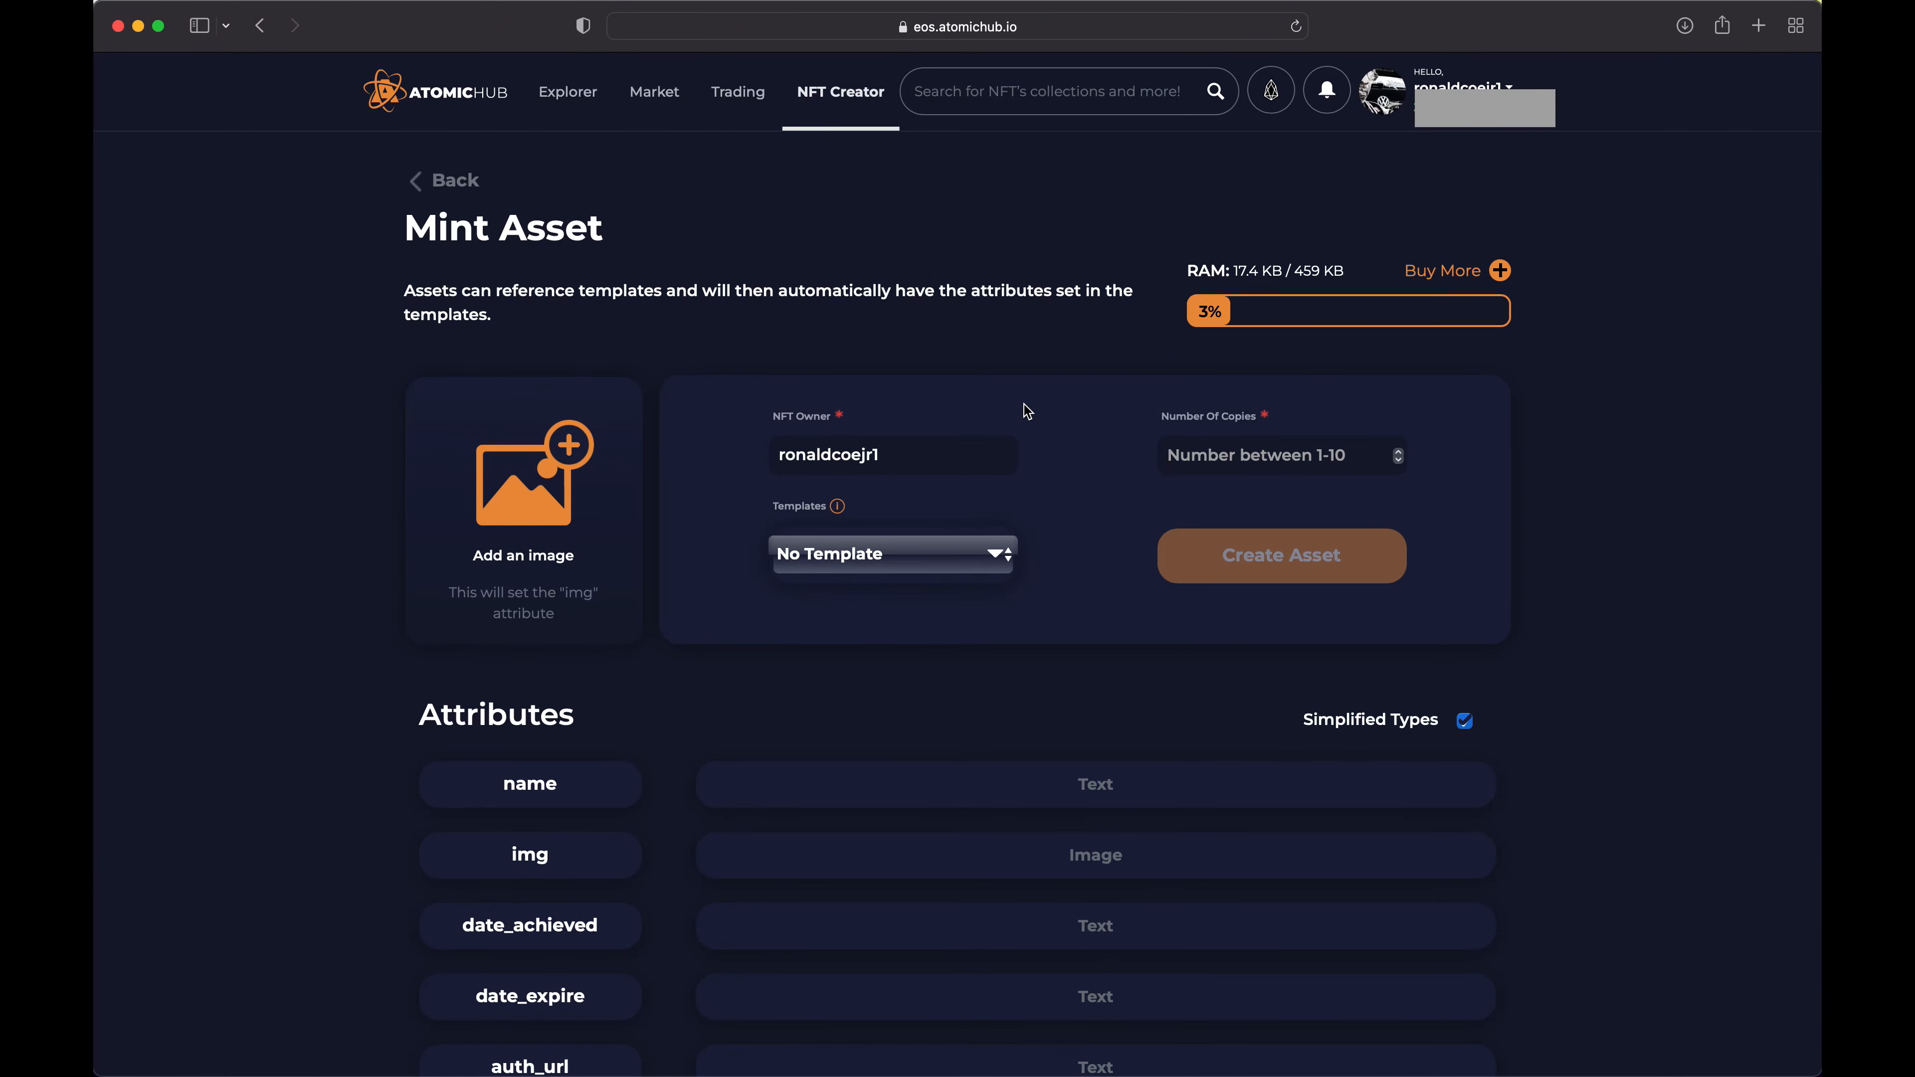
Set the number of copies to 1 and the name attribute to Microsoft Azure Fundamentals
{"action": "left_click", "coordinate": [1241, 458]}
{"action": "type", "text": "1"}
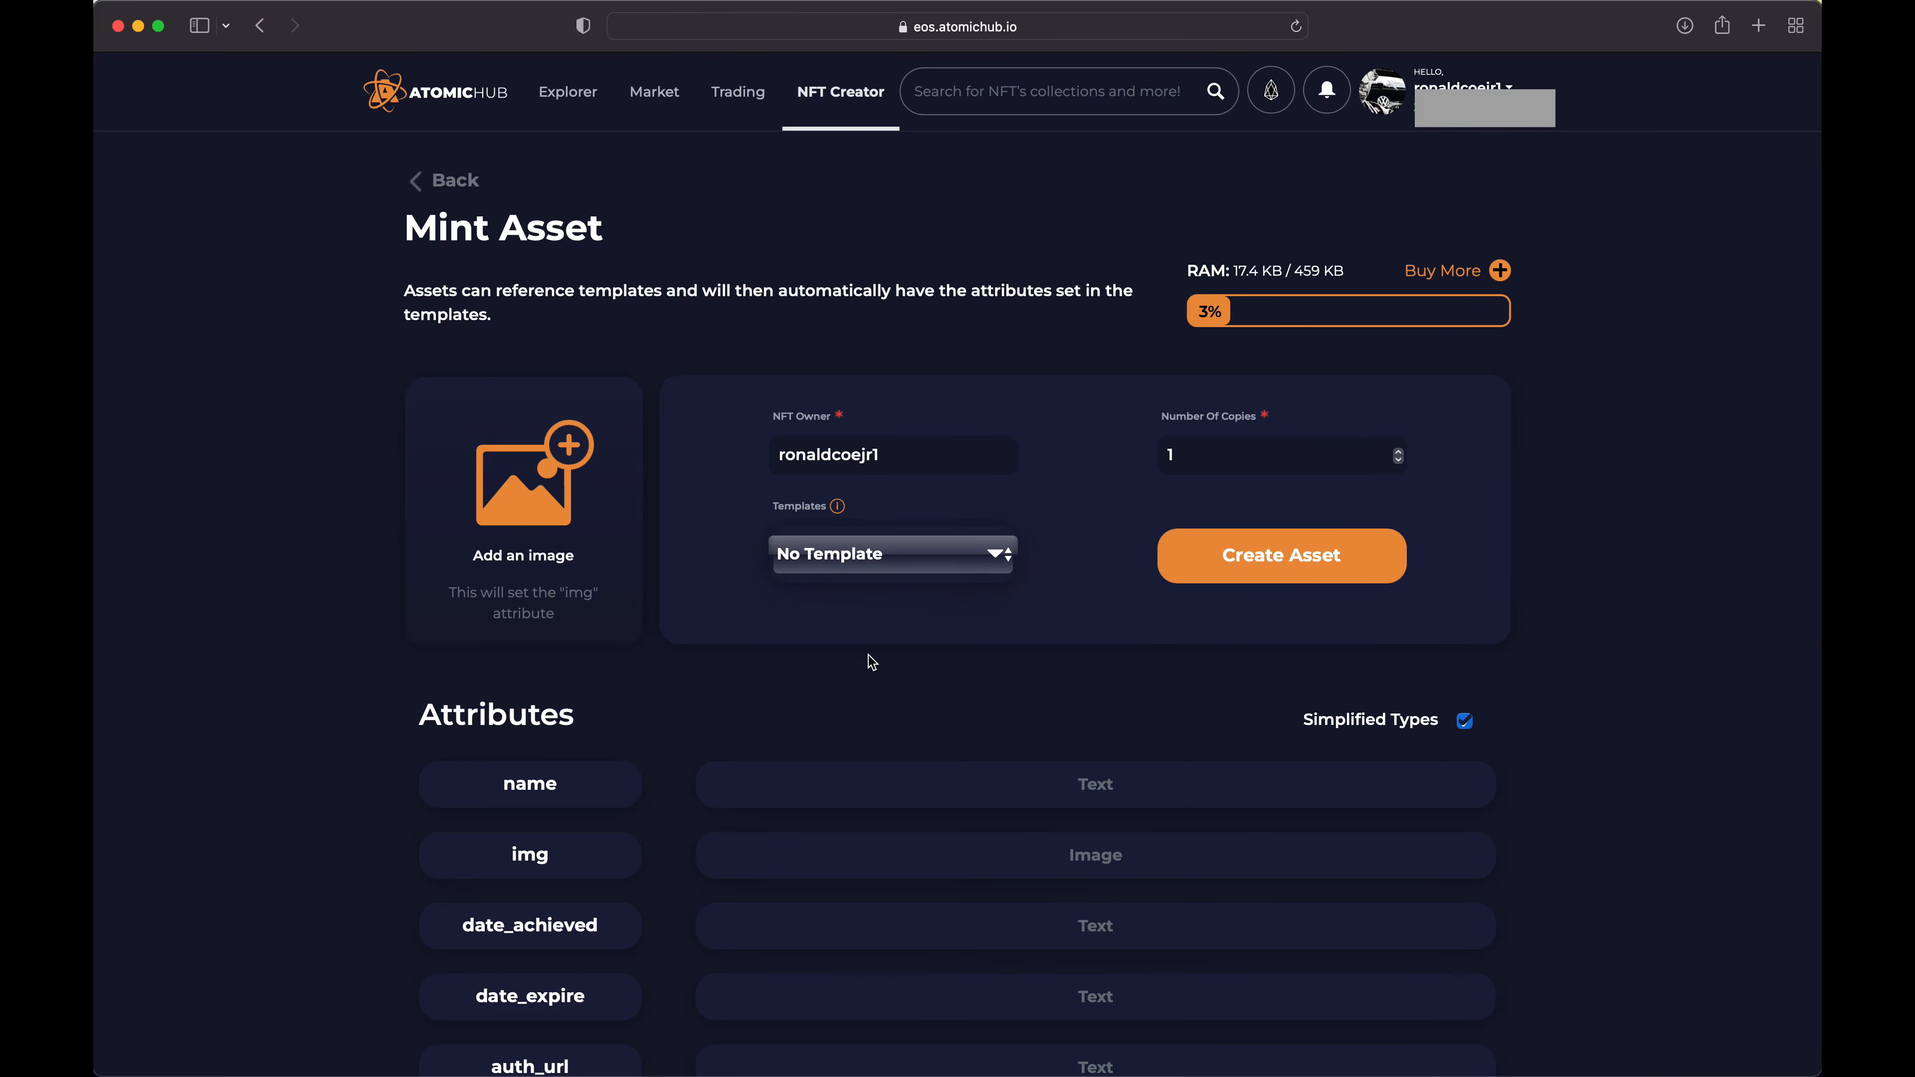
{"action": "scroll", "coordinate": [871, 656], "scroll_direction": "down", "scroll_amount": 5}
{"action": "scroll", "coordinate": [883, 594], "scroll_direction": "down", "scroll_amount": 1}
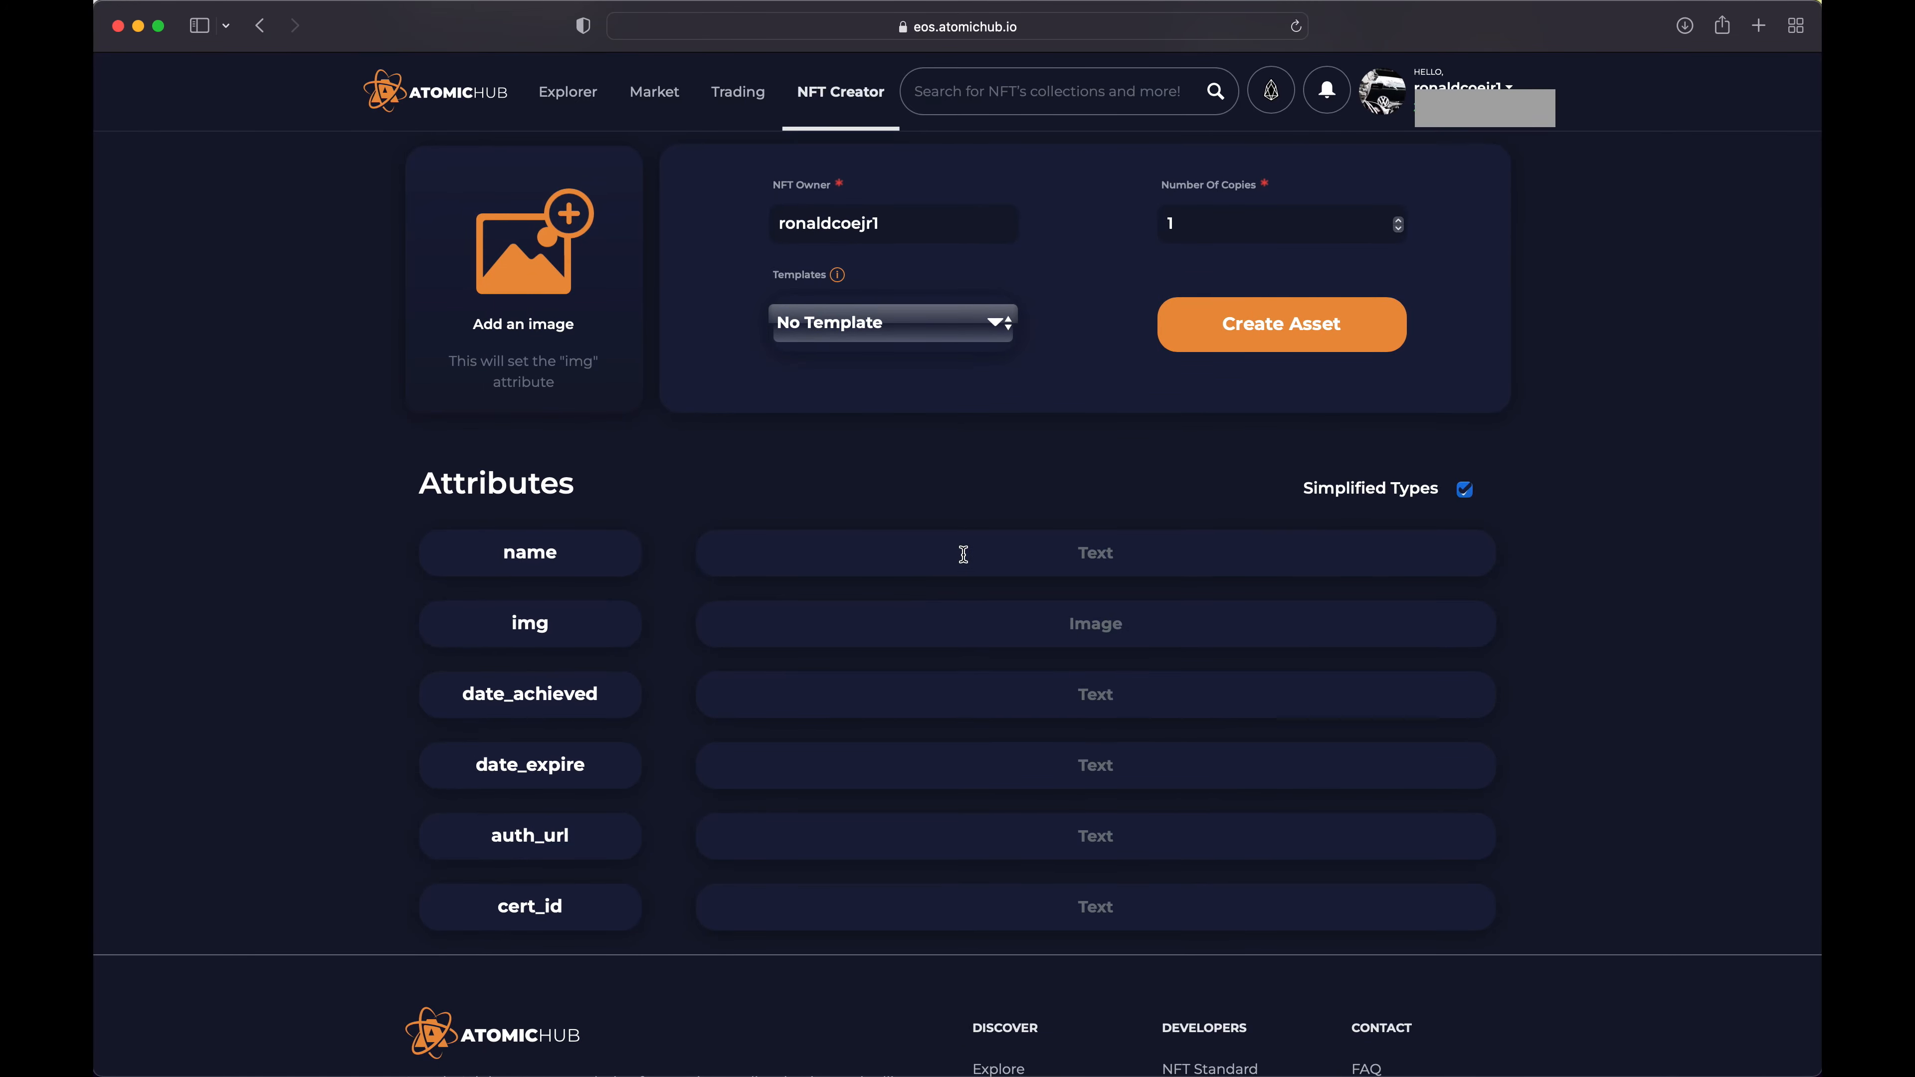
{"action": "left_click", "coordinate": [1075, 553]}
{"action": "type", "text": "Microsoft Azure Fundamentals"}
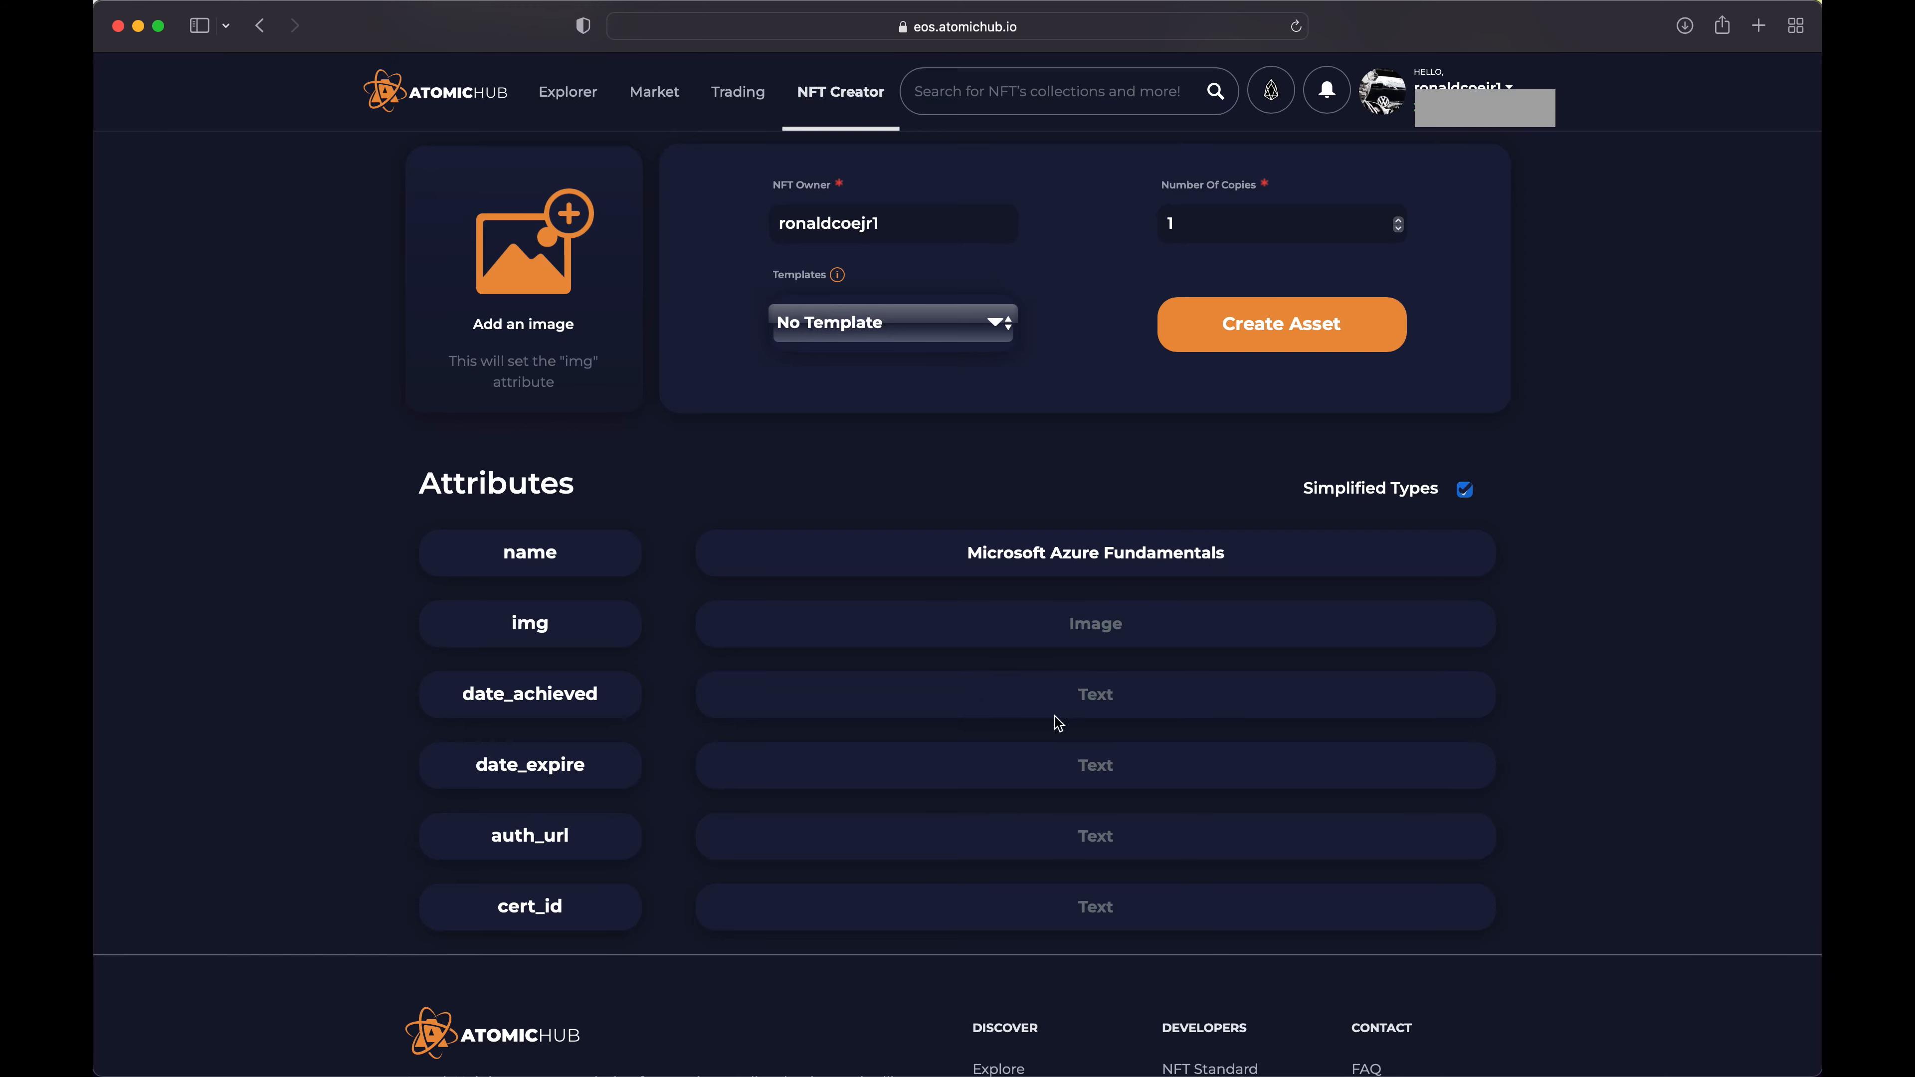
Set the asset's date_achieved attribute to 2021-11-26
{"action": "left_click", "coordinate": [1102, 697]}
{"action": "type", "text": "2021-"}
{"action": "type", "text": "25"}
{"action": "key", "text": "BackSpace"}
{"action": "type", "text": "6"}
{"action": "type", "text": "-"}
{"action": "key", "text": "BackSpace"}
{"action": "key", "text": "BackSpace"}
{"action": "key", "text": "BackSpace"}
{"action": "type", "text": "11-26"}
Set the asset's date_expire attribute to 2023-11-26
{"action": "left_click", "coordinate": [1087, 768]}
{"action": "type", "text": "2023-11-26"}
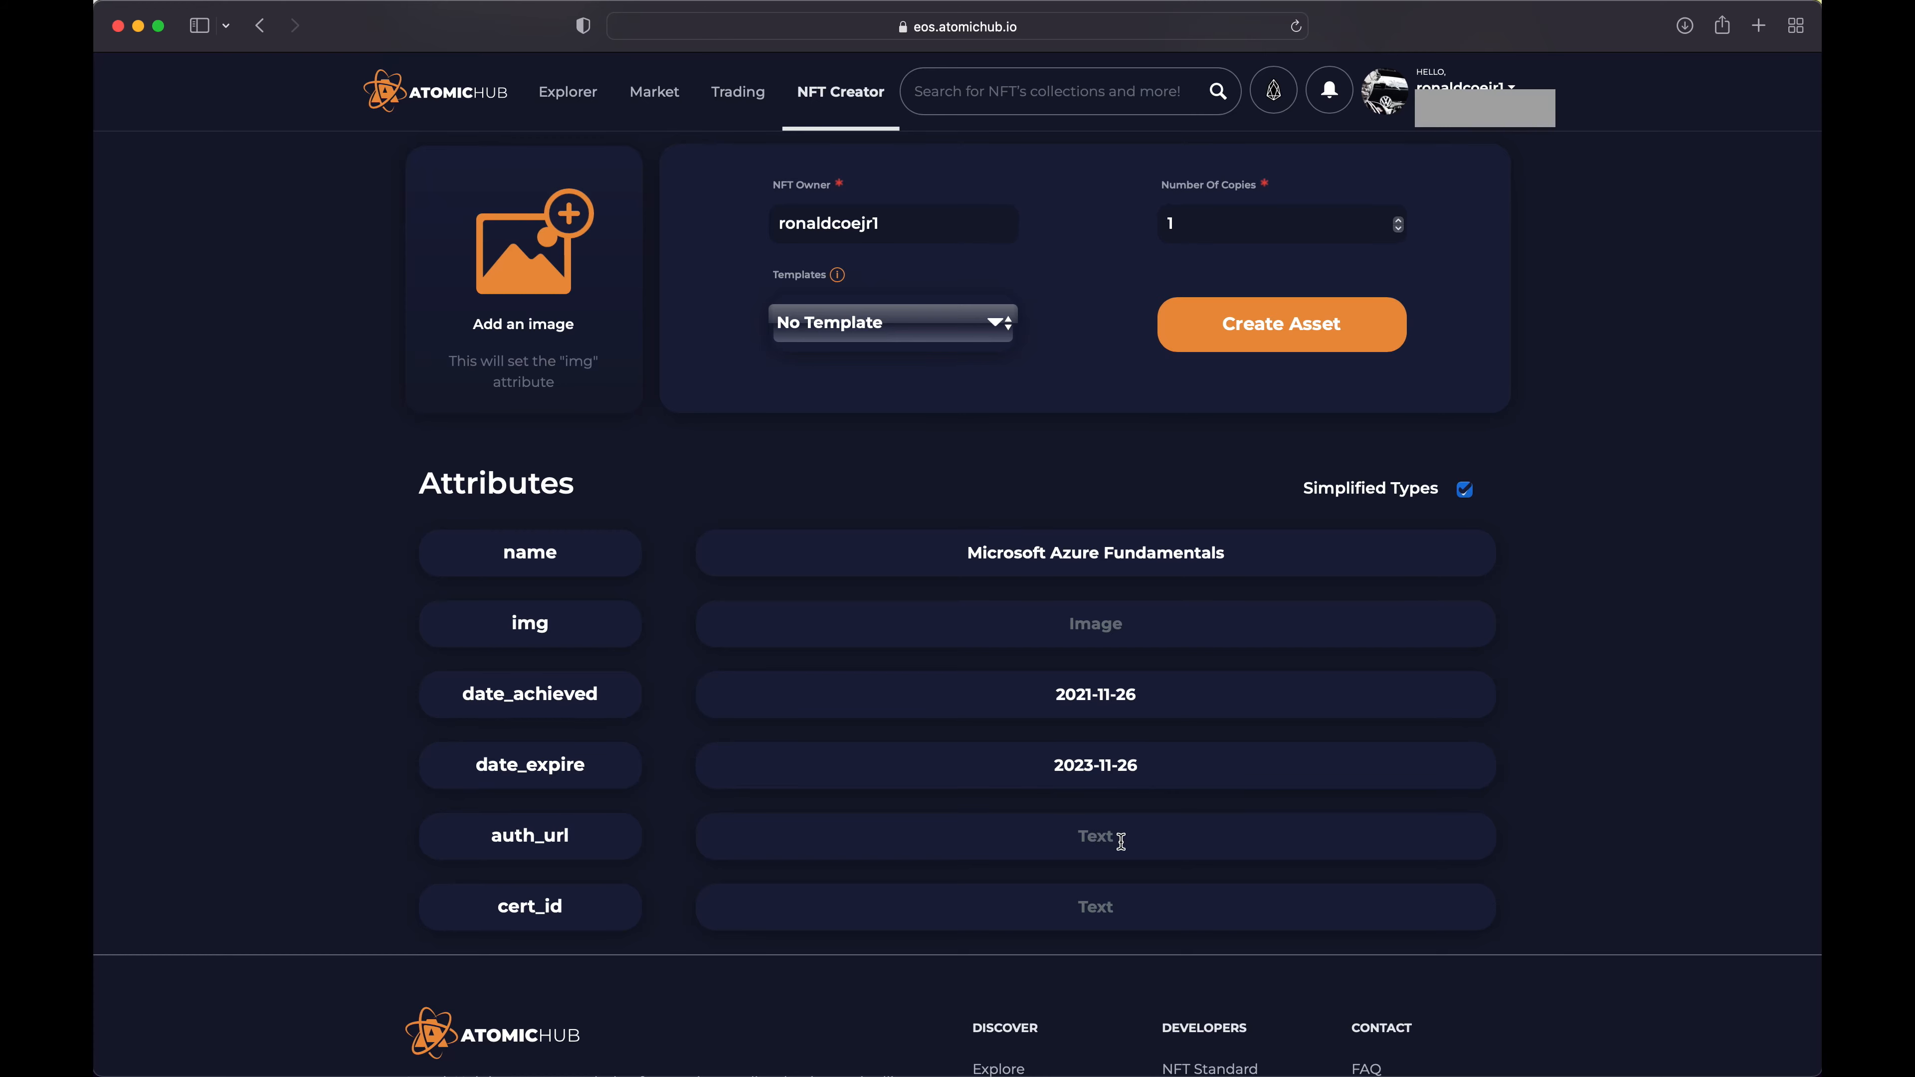
Set auth_url to Available Upon Request and paste the certification number as the cert_id
{"action": "type", "text": "Available Upon Request"}
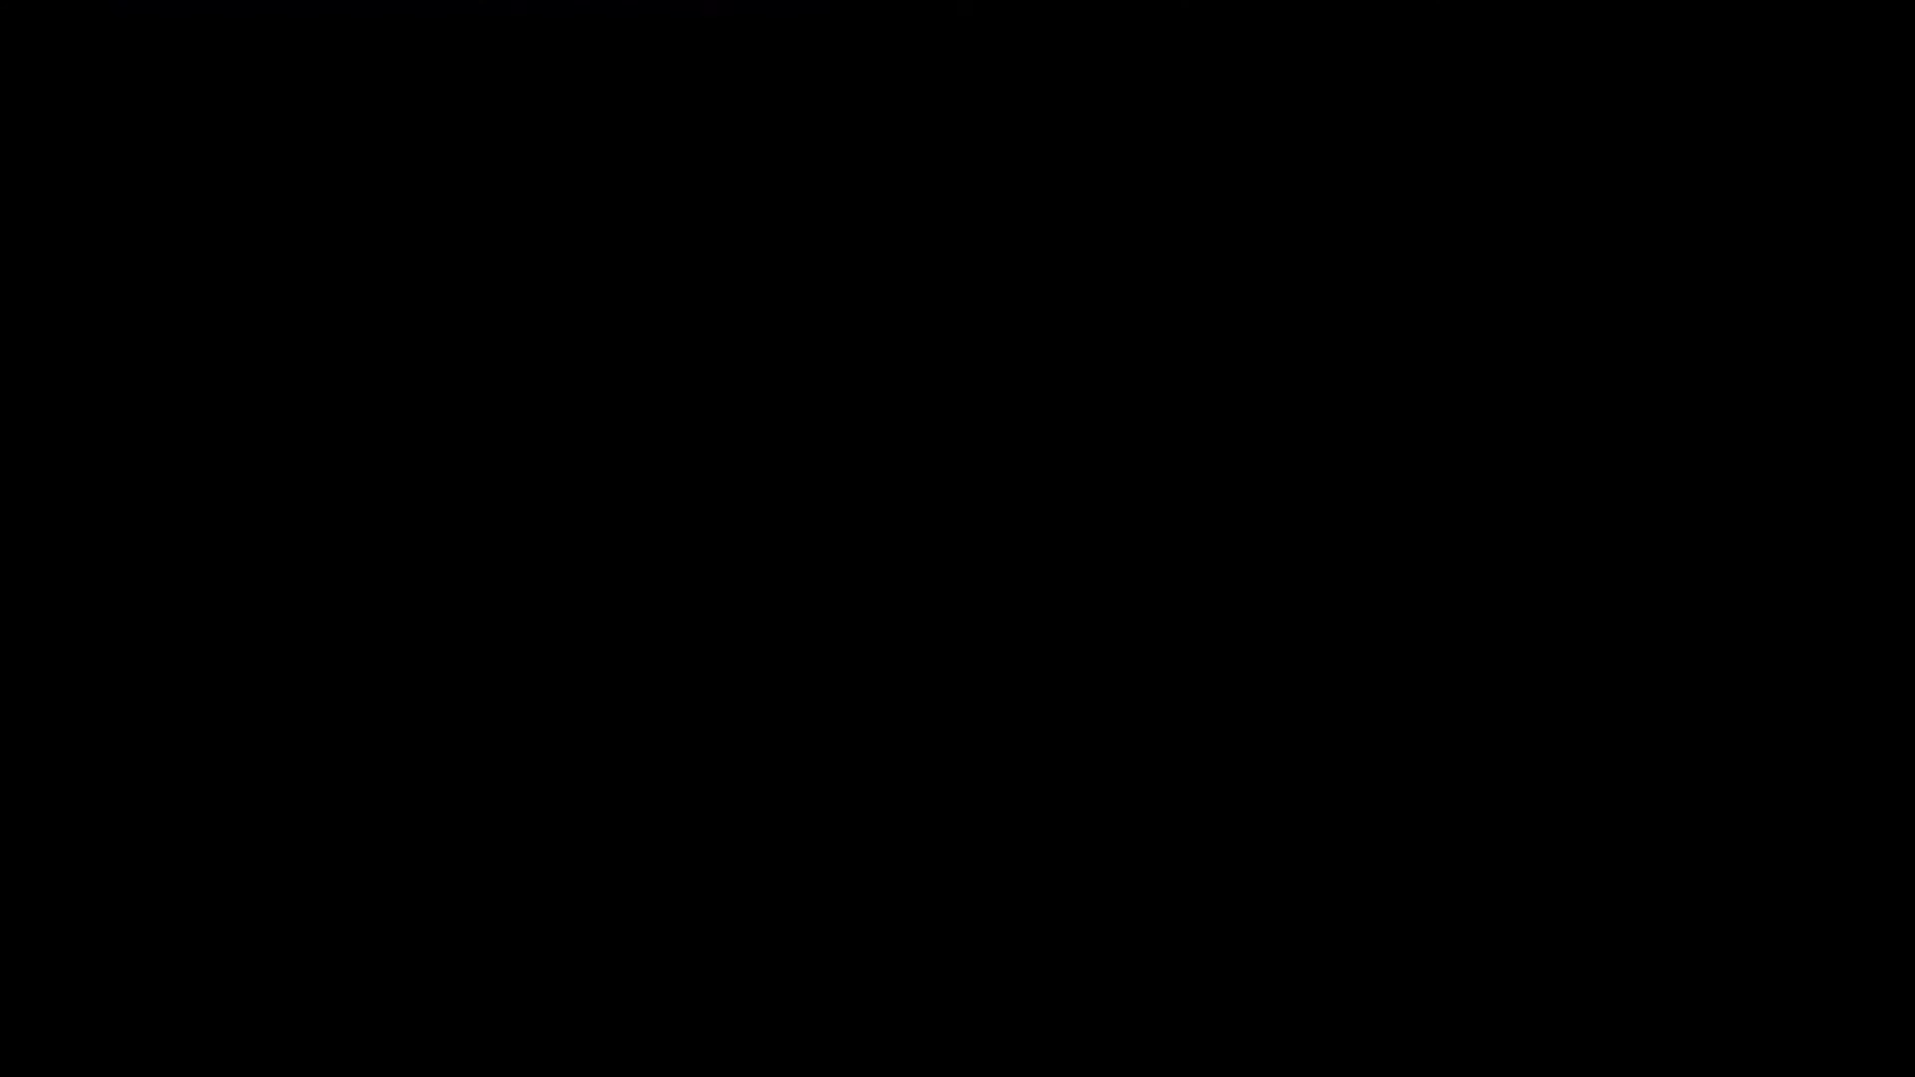
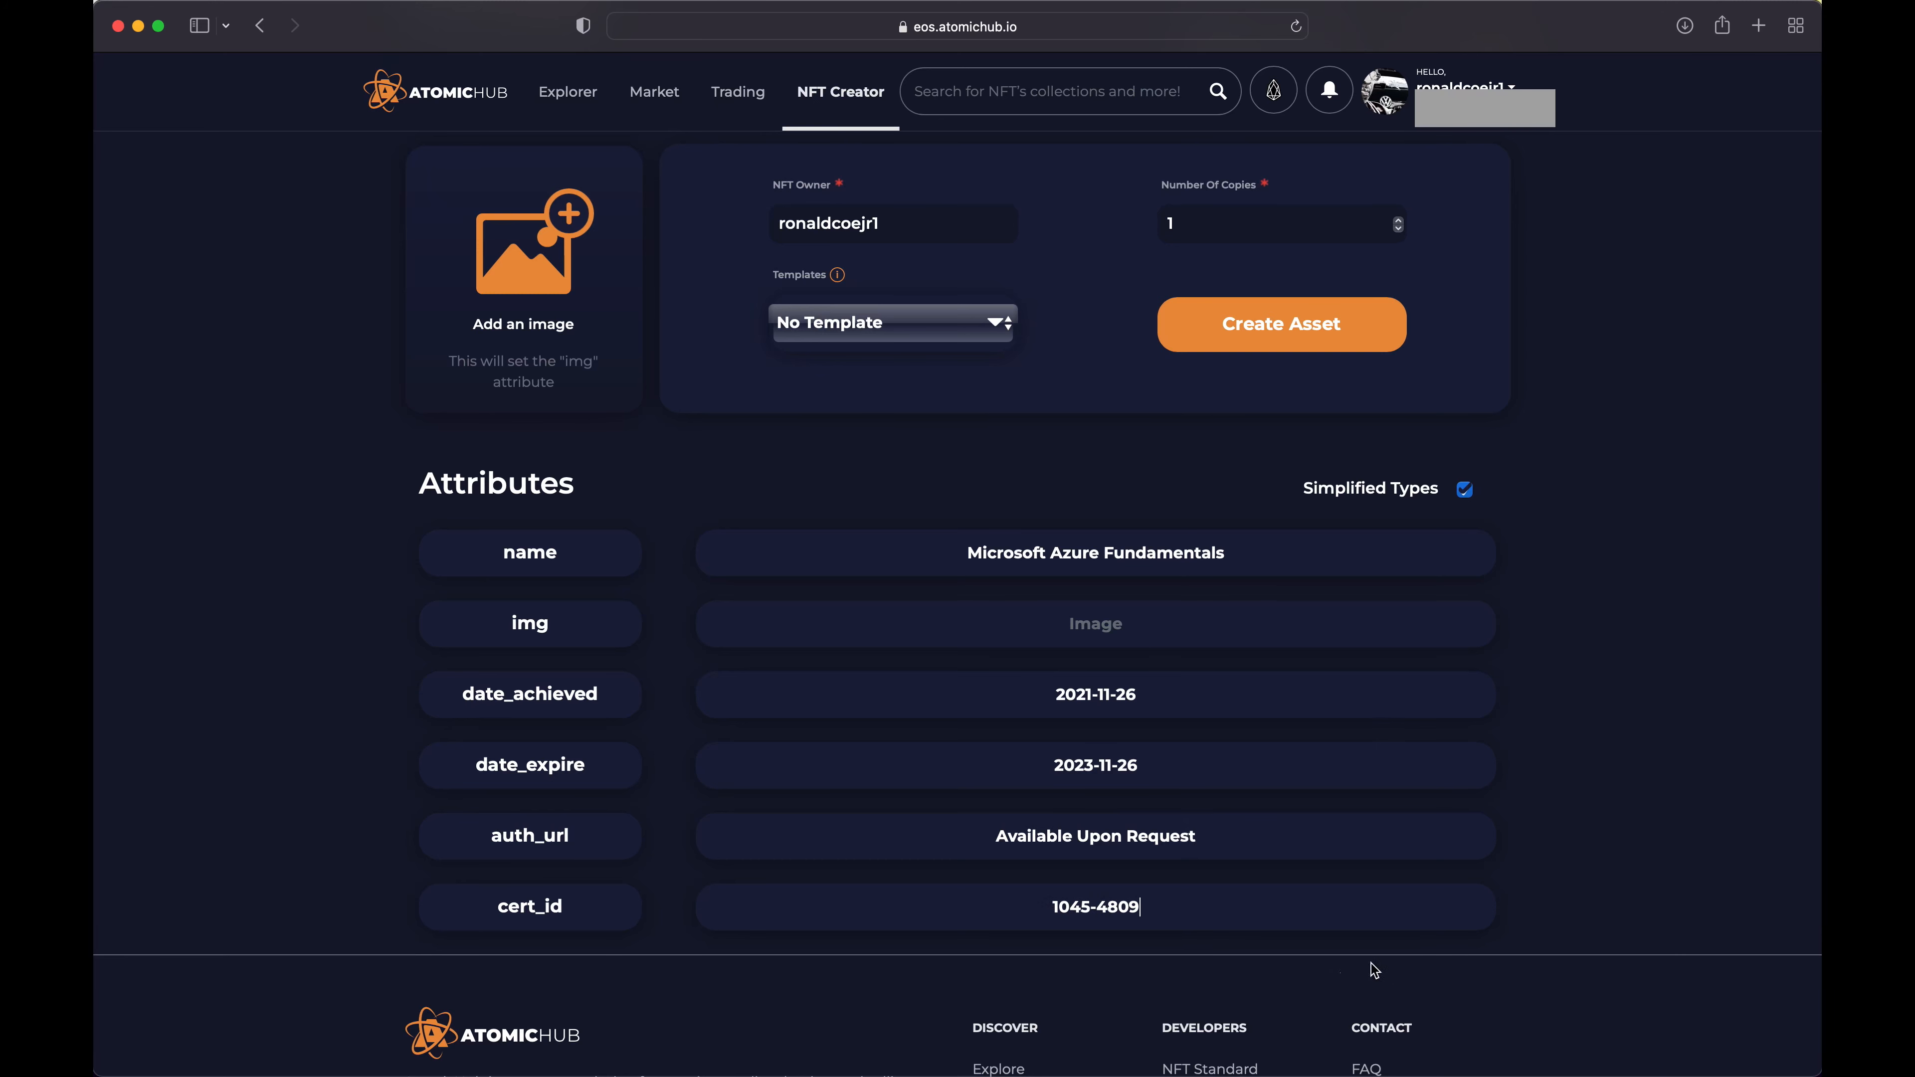
Upload the msft-azure-fundamentals-certificate file from the Desktop folder as the NFT's image
{"action": "scroll", "coordinate": [1658, 799], "scroll_direction": "down", "scroll_amount": 3}
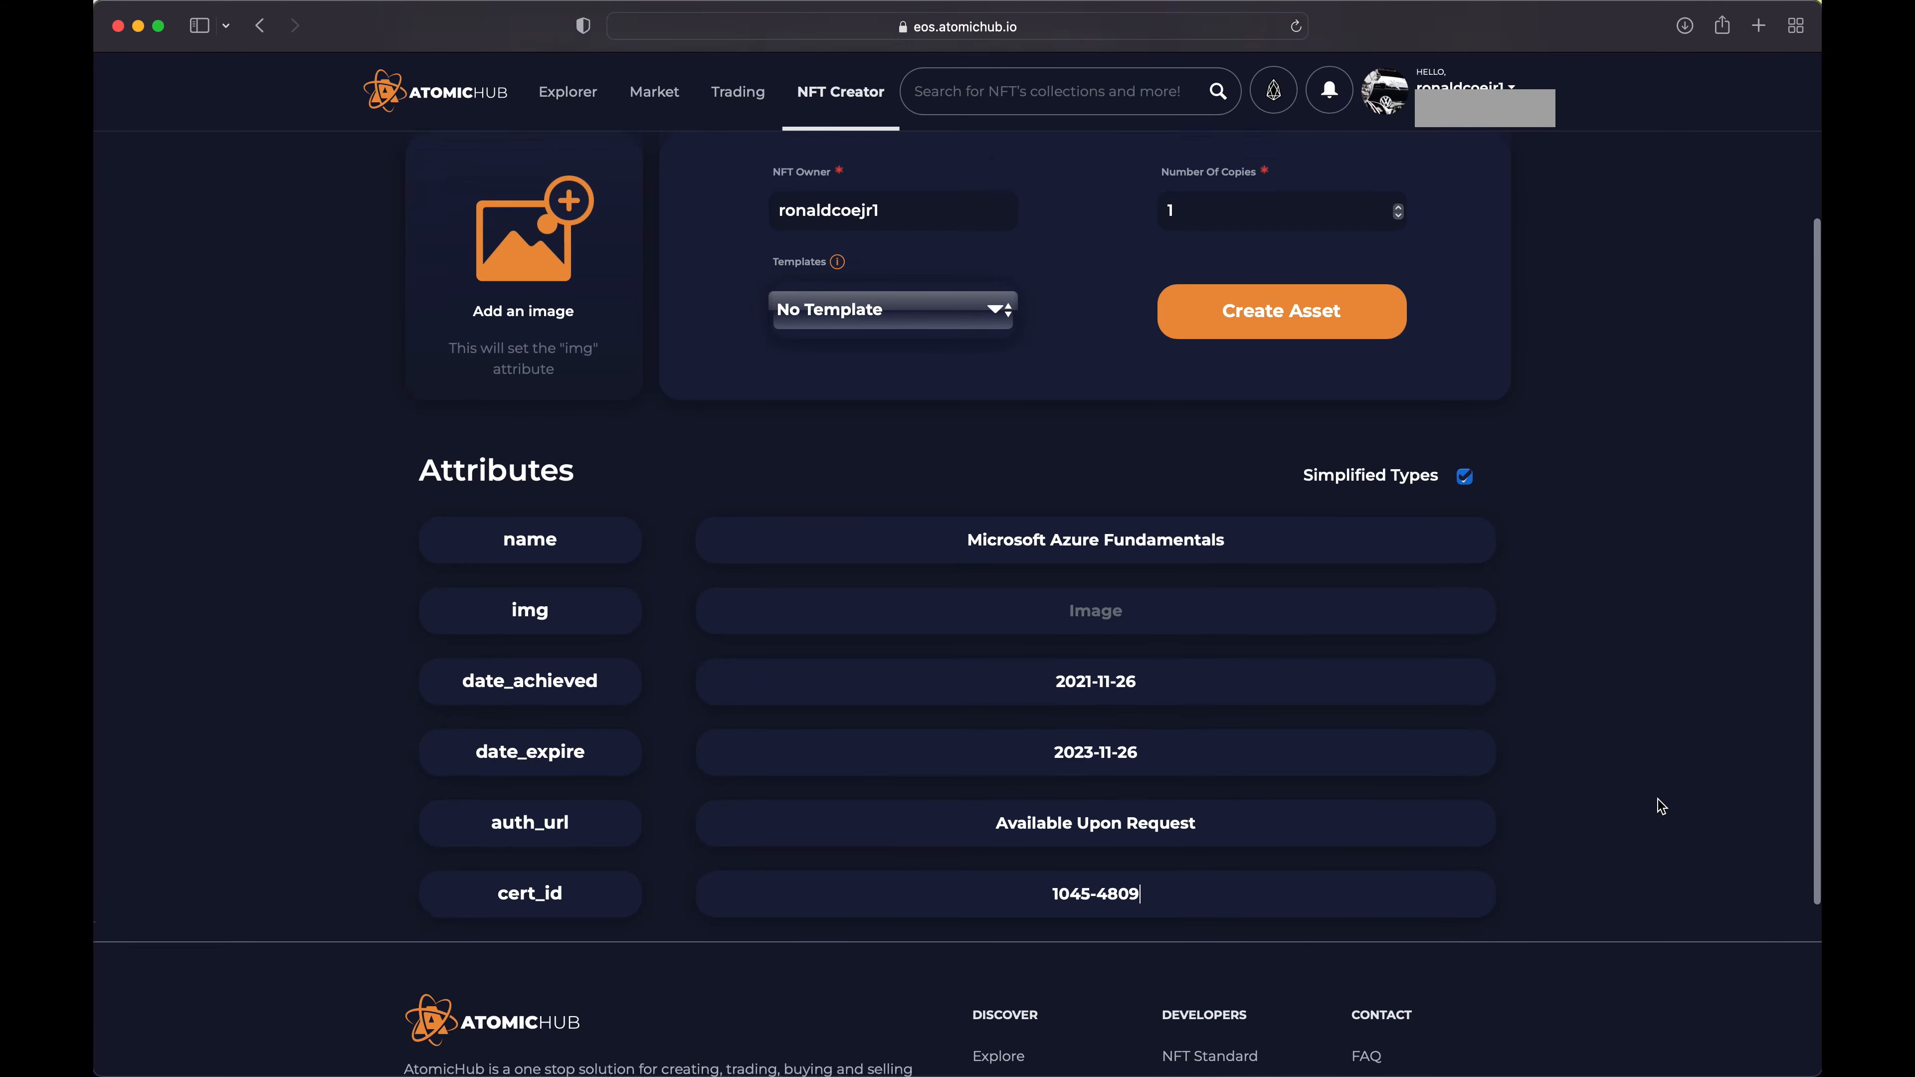
{"action": "scroll", "coordinate": [1659, 806], "scroll_direction": "up", "scroll_amount": 5}
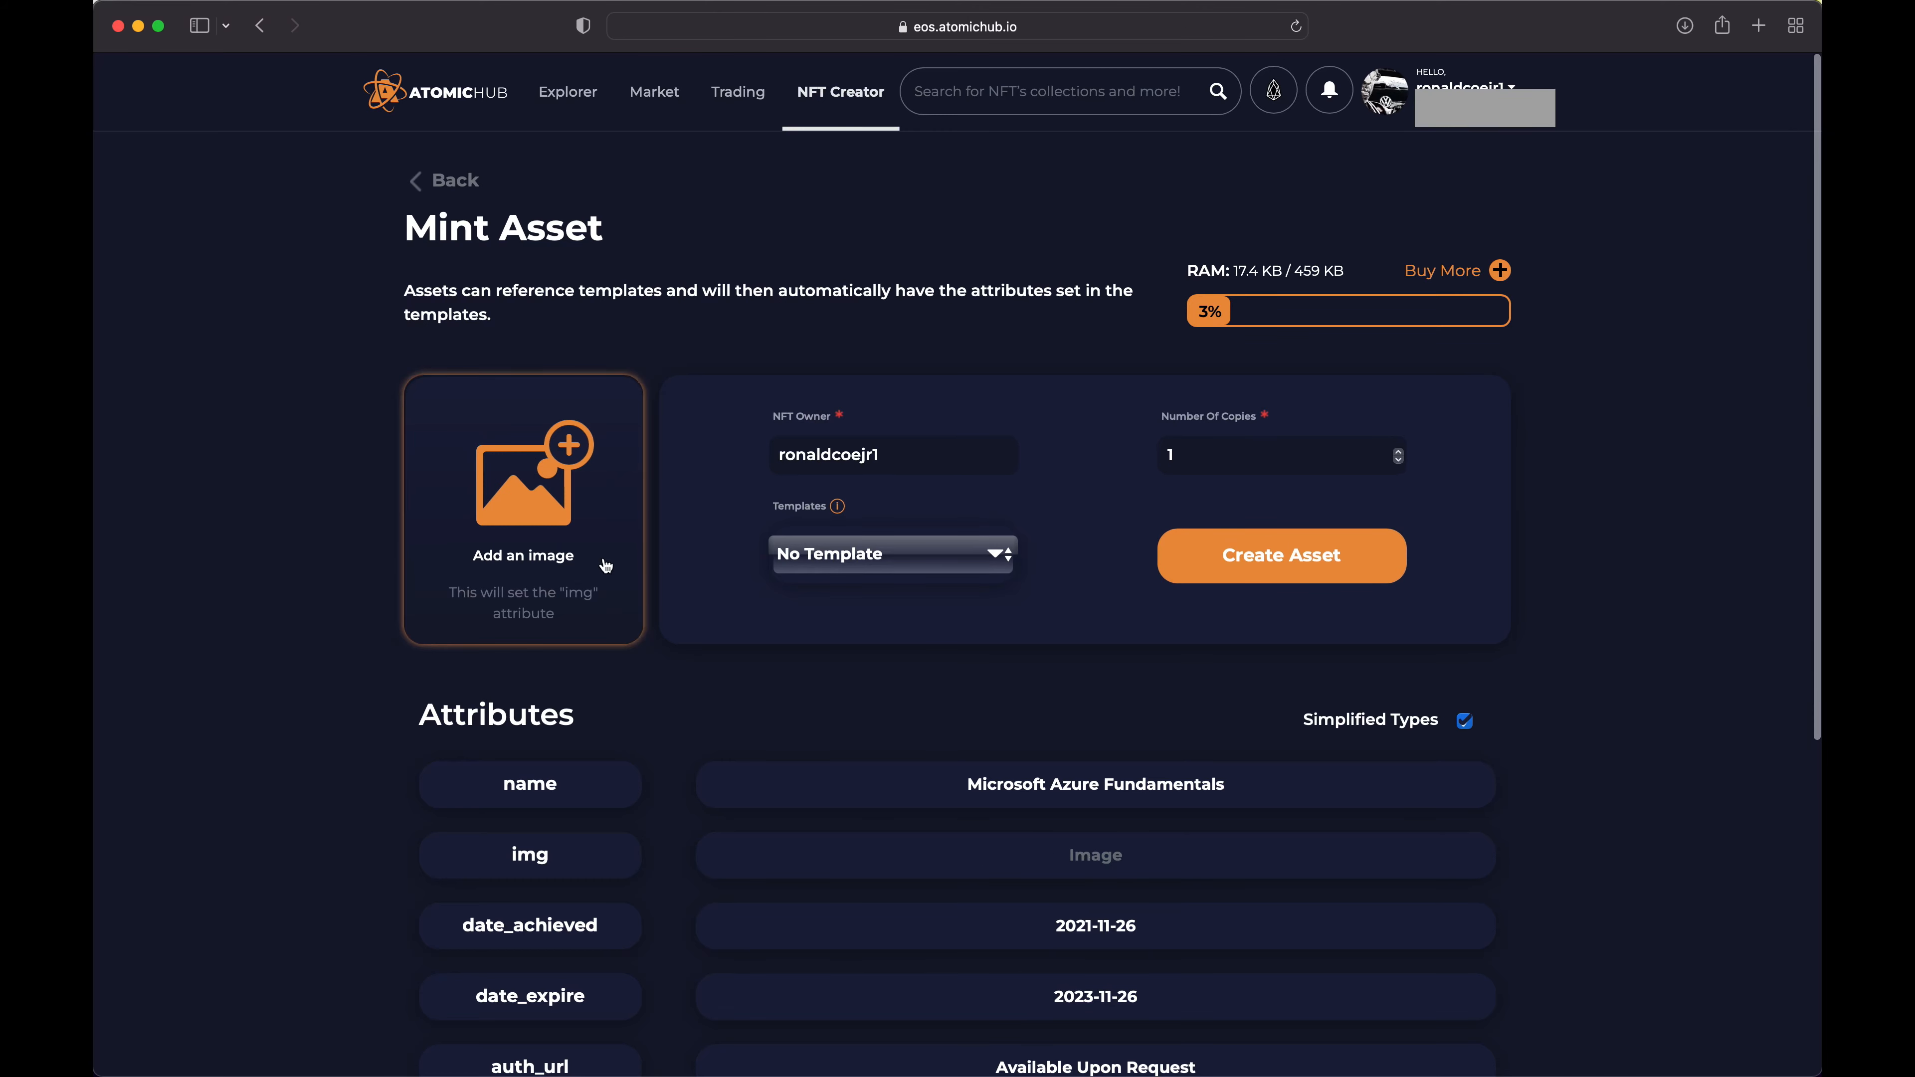
{"action": "left_click", "coordinate": [545, 480]}
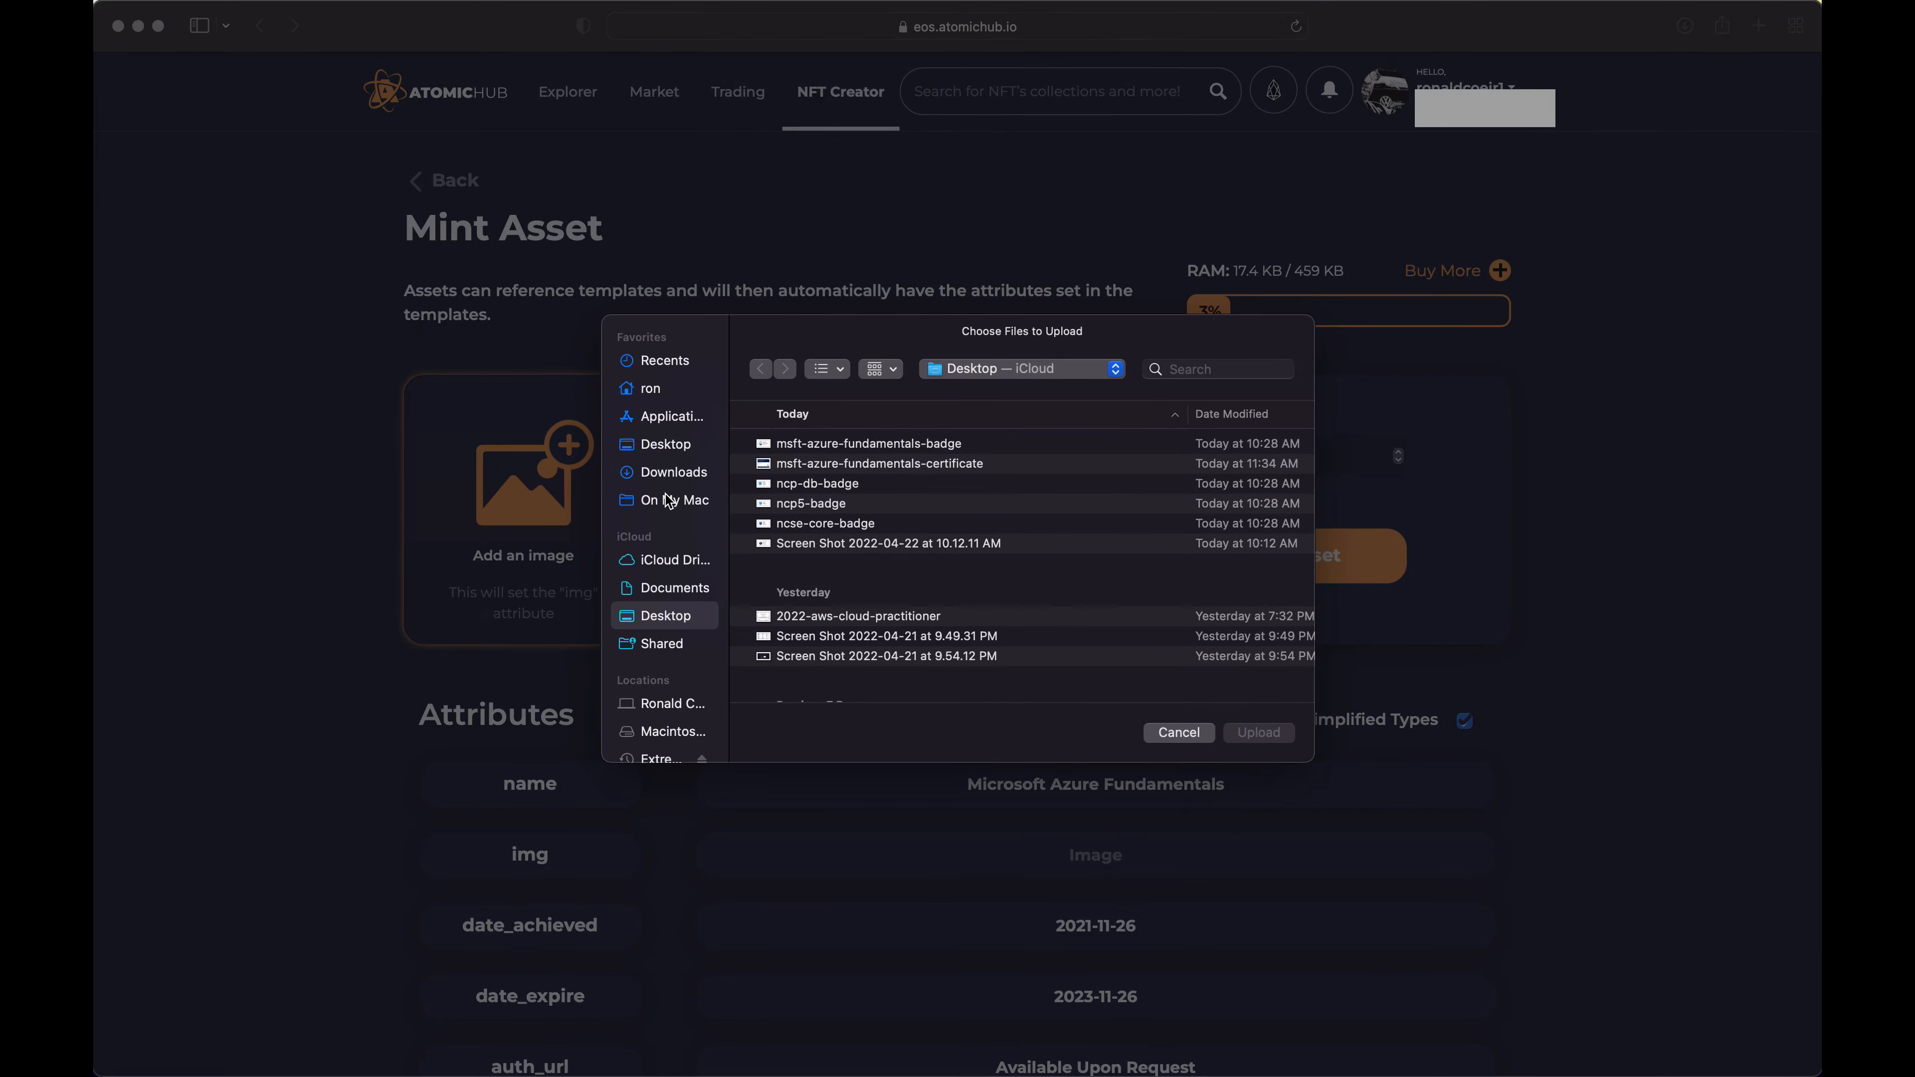
{"action": "scroll", "coordinate": [883, 528], "scroll_direction": "right", "scroll_amount": 3}
{"action": "scroll", "coordinate": [883, 528], "scroll_direction": "right", "scroll_amount": 2}
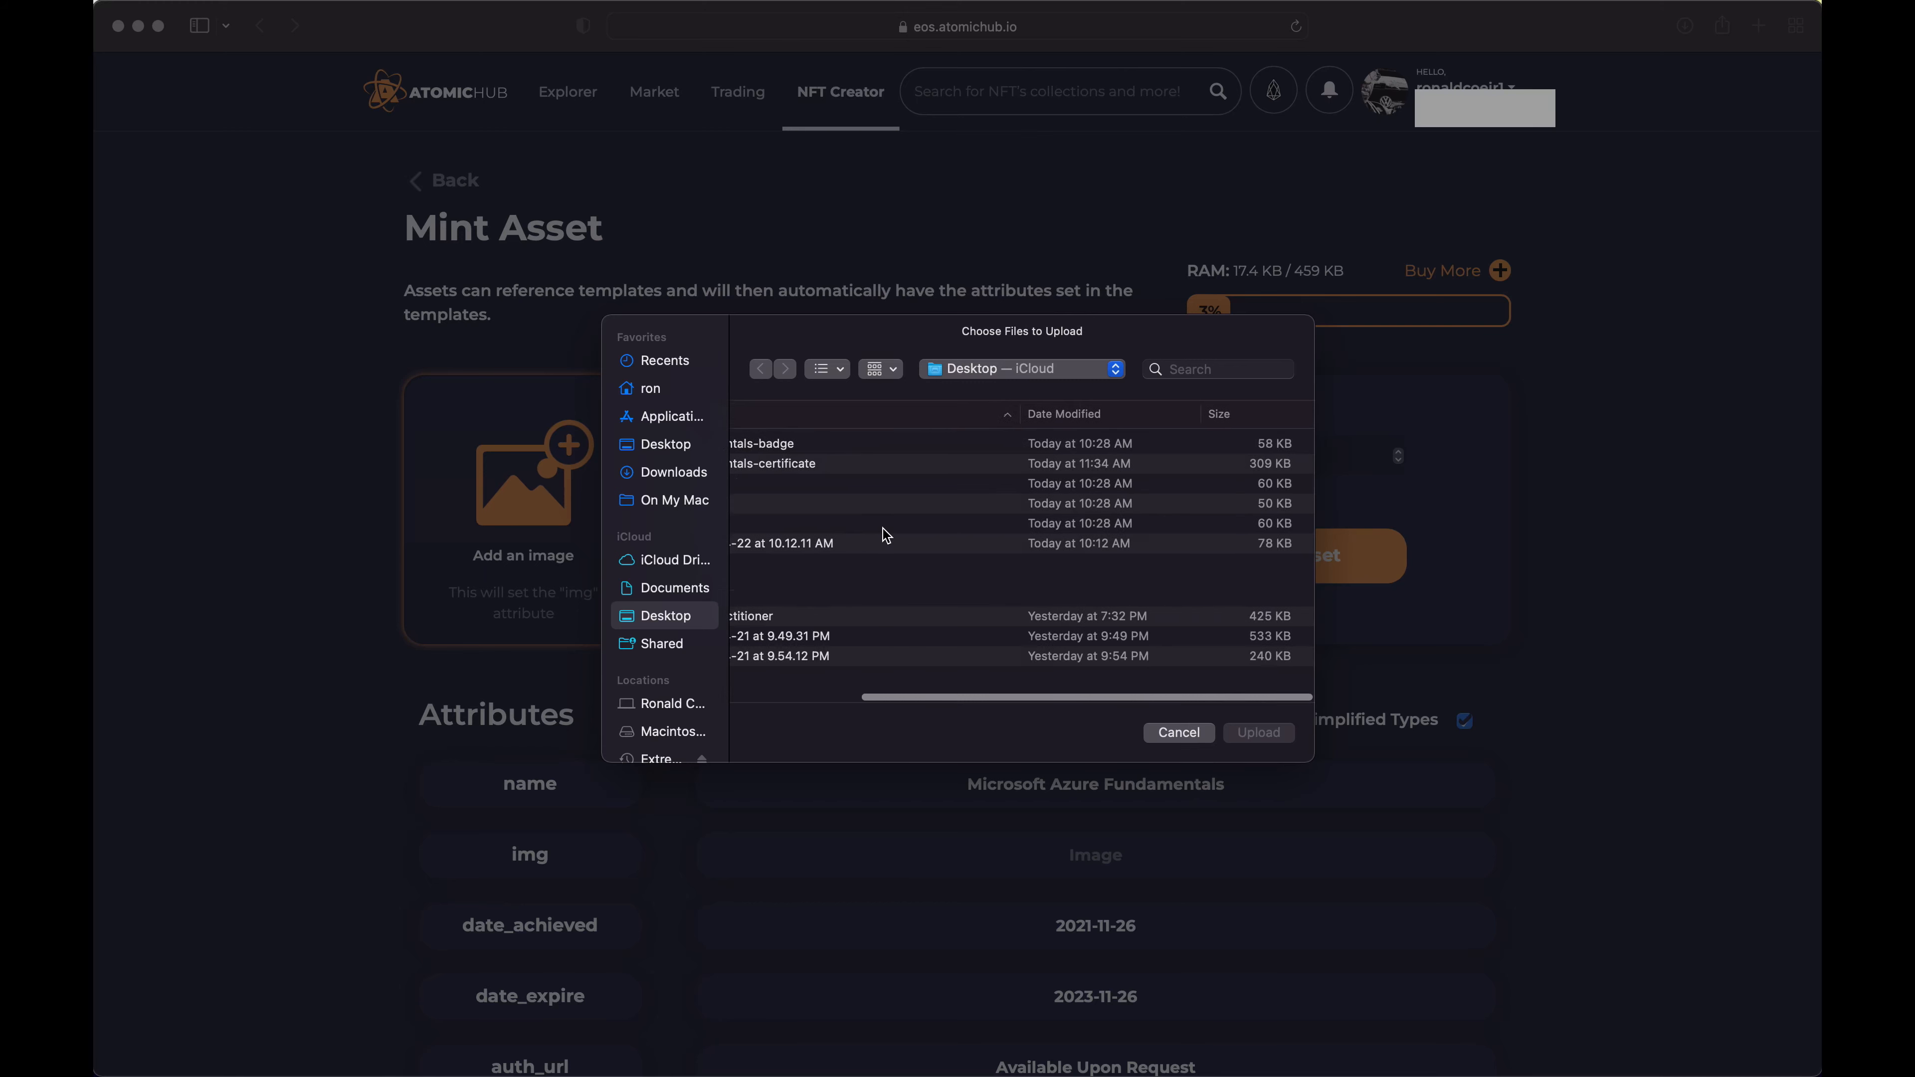
{"action": "scroll", "coordinate": [927, 506], "scroll_direction": "left", "scroll_amount": 5}
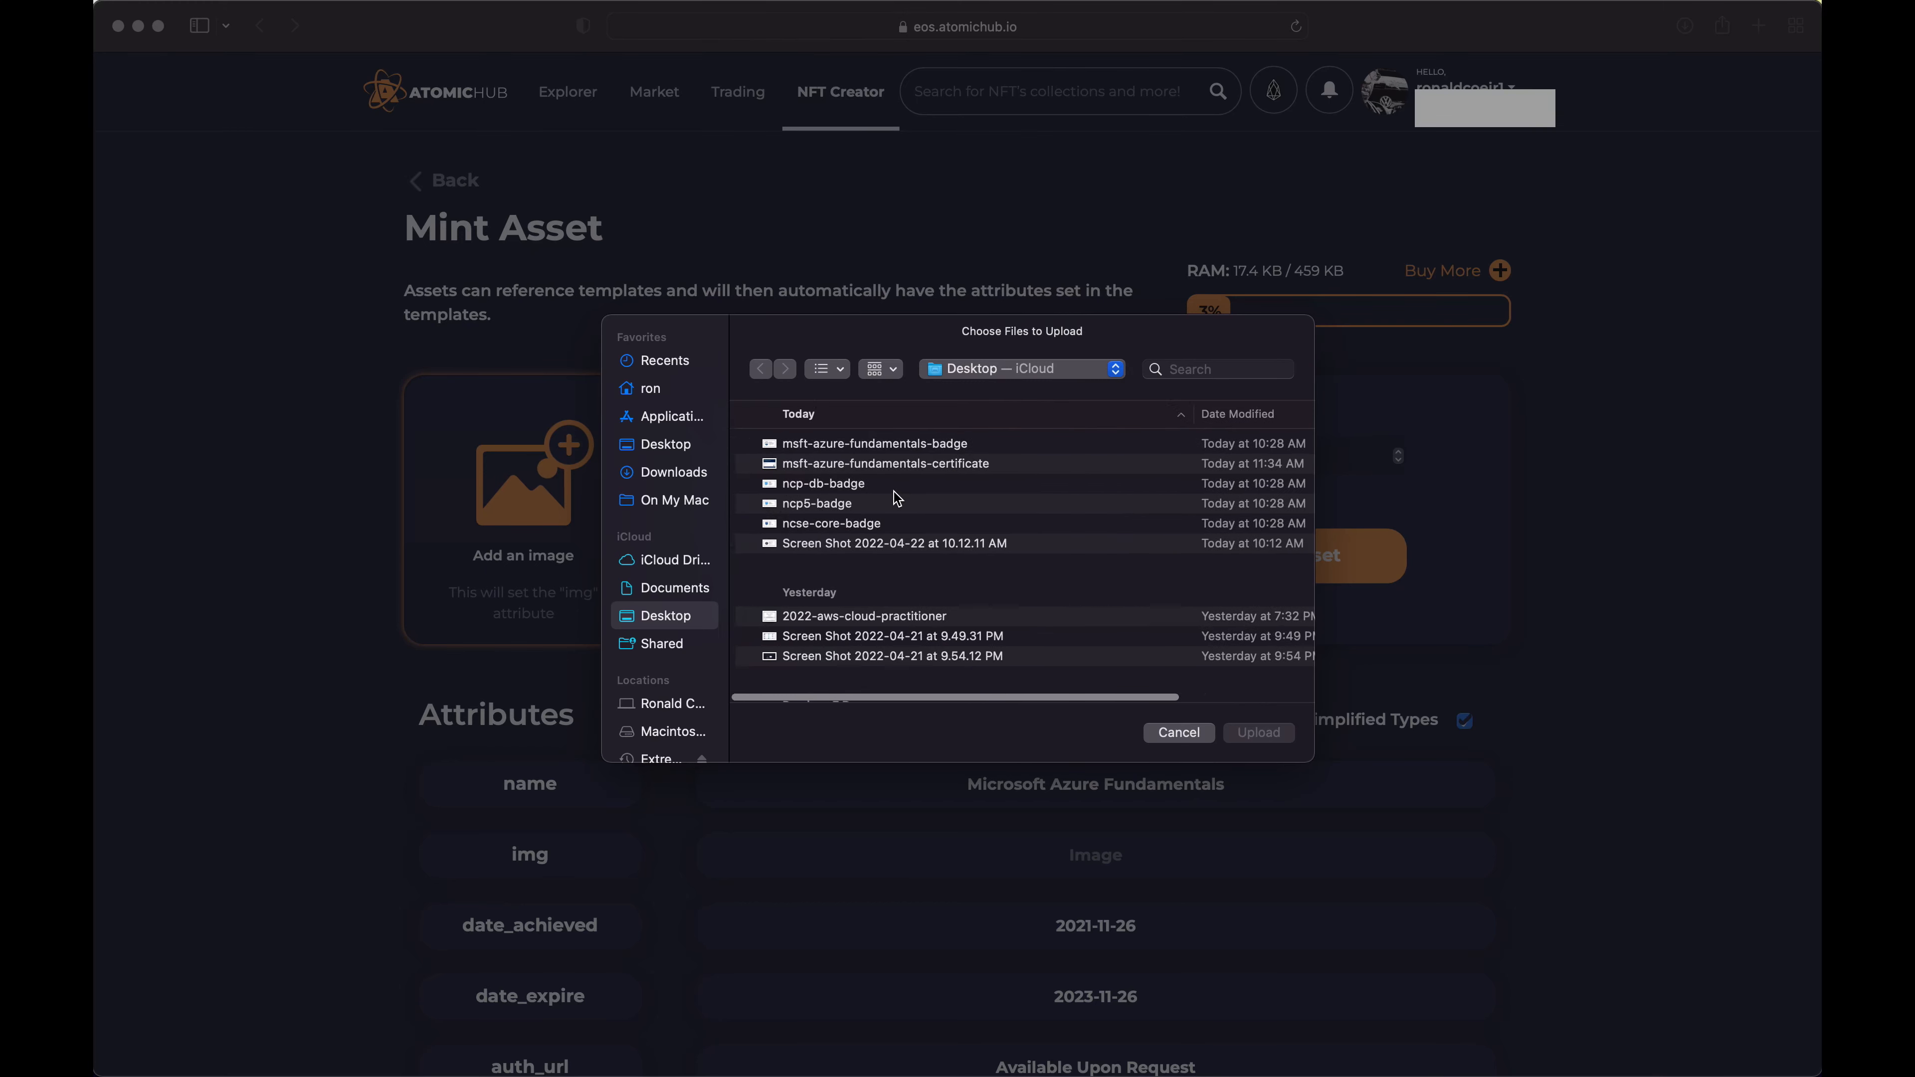
{"action": "left_click", "coordinate": [768, 465]}
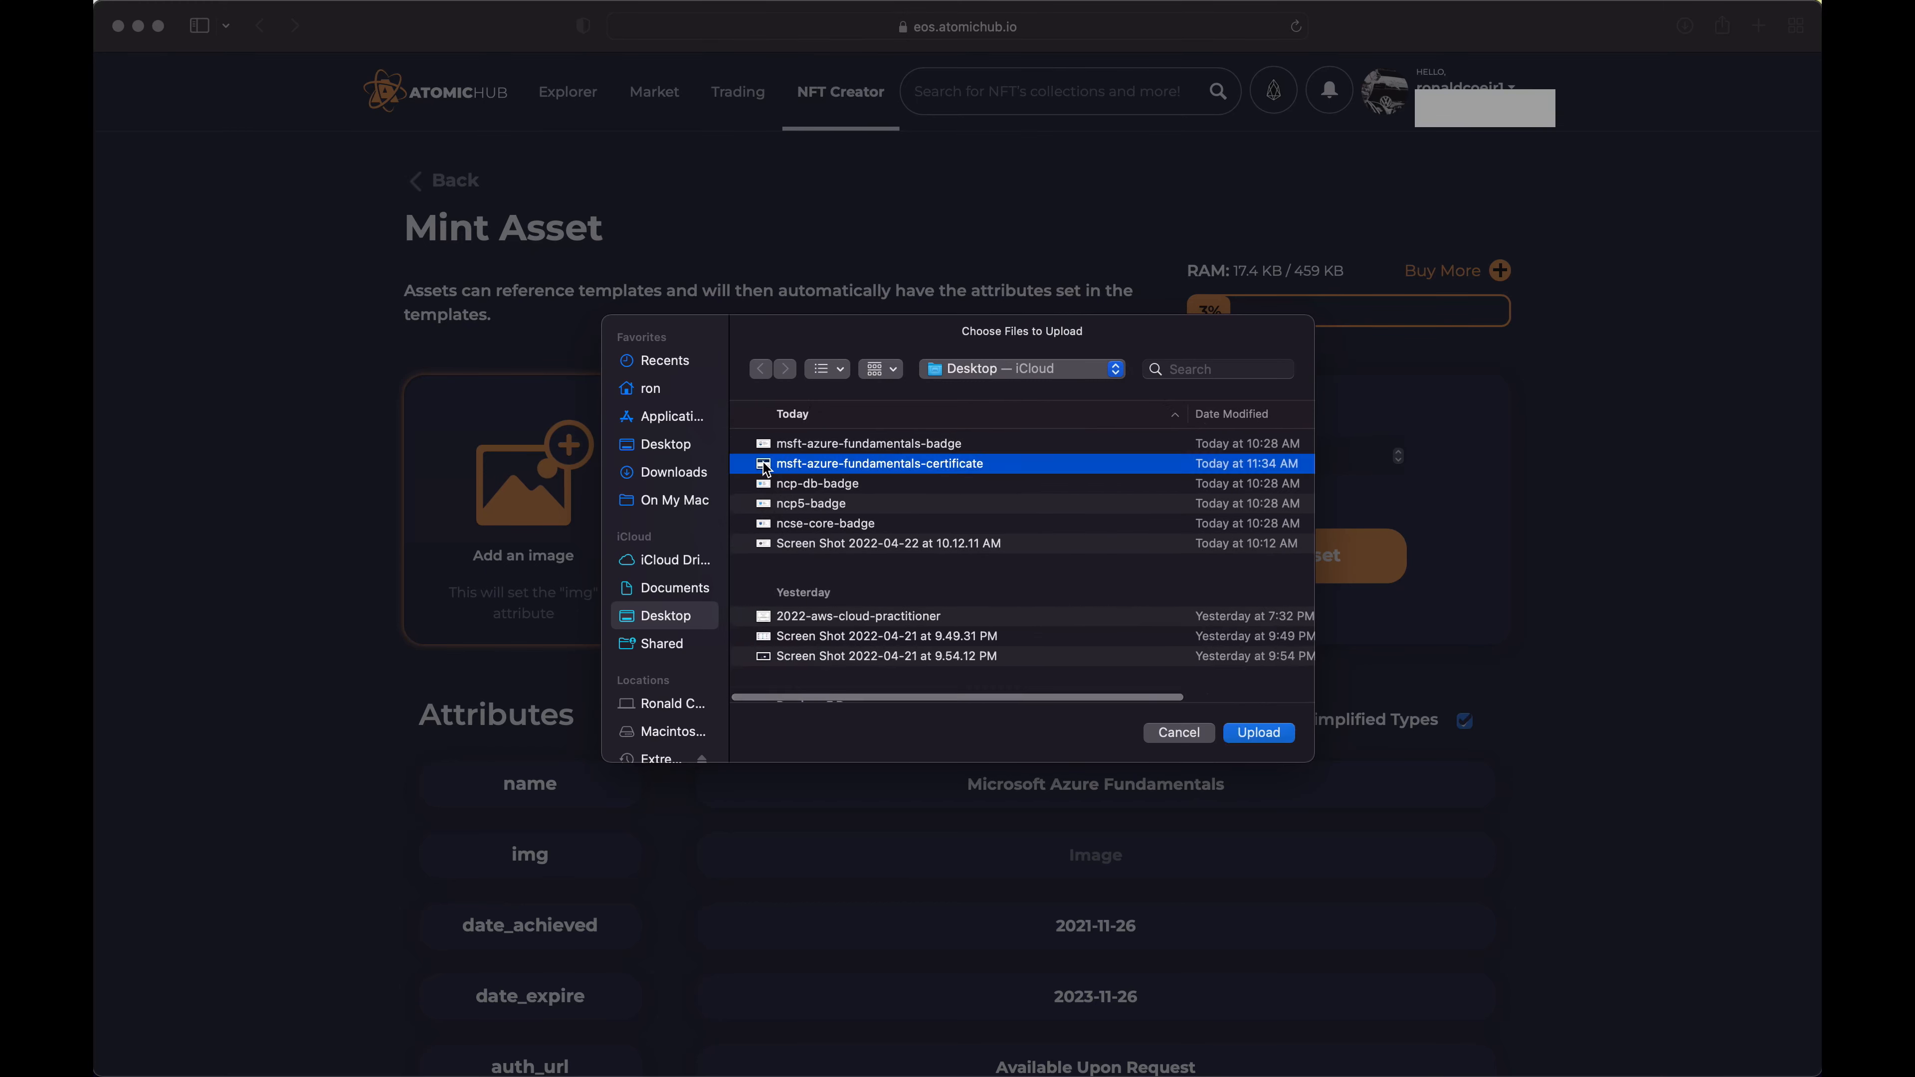
{"action": "left_click", "coordinate": [1267, 734]}
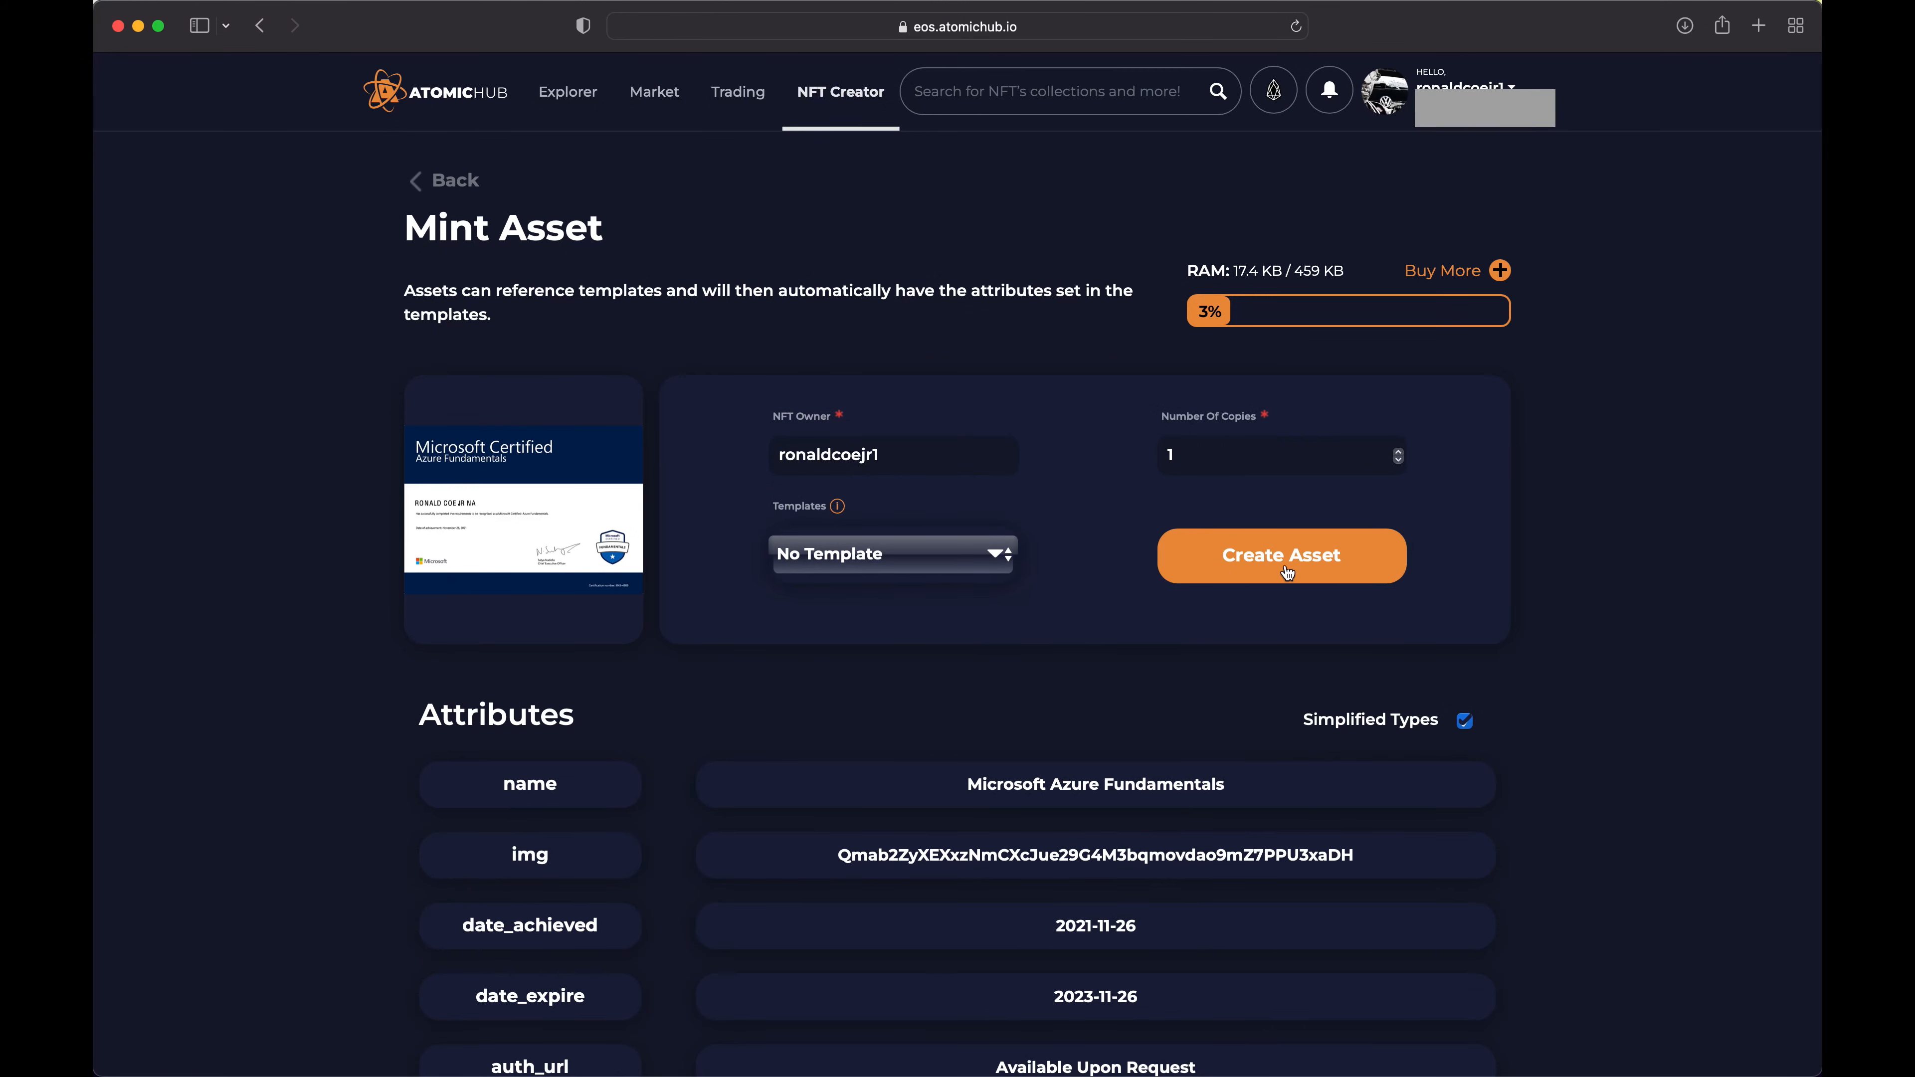
Mint the Microsoft Azure Fundamentals asset without a template, confirming the summary and accepting the 0.0011 EOS fee
{"action": "left_click", "coordinate": [1307, 562]}
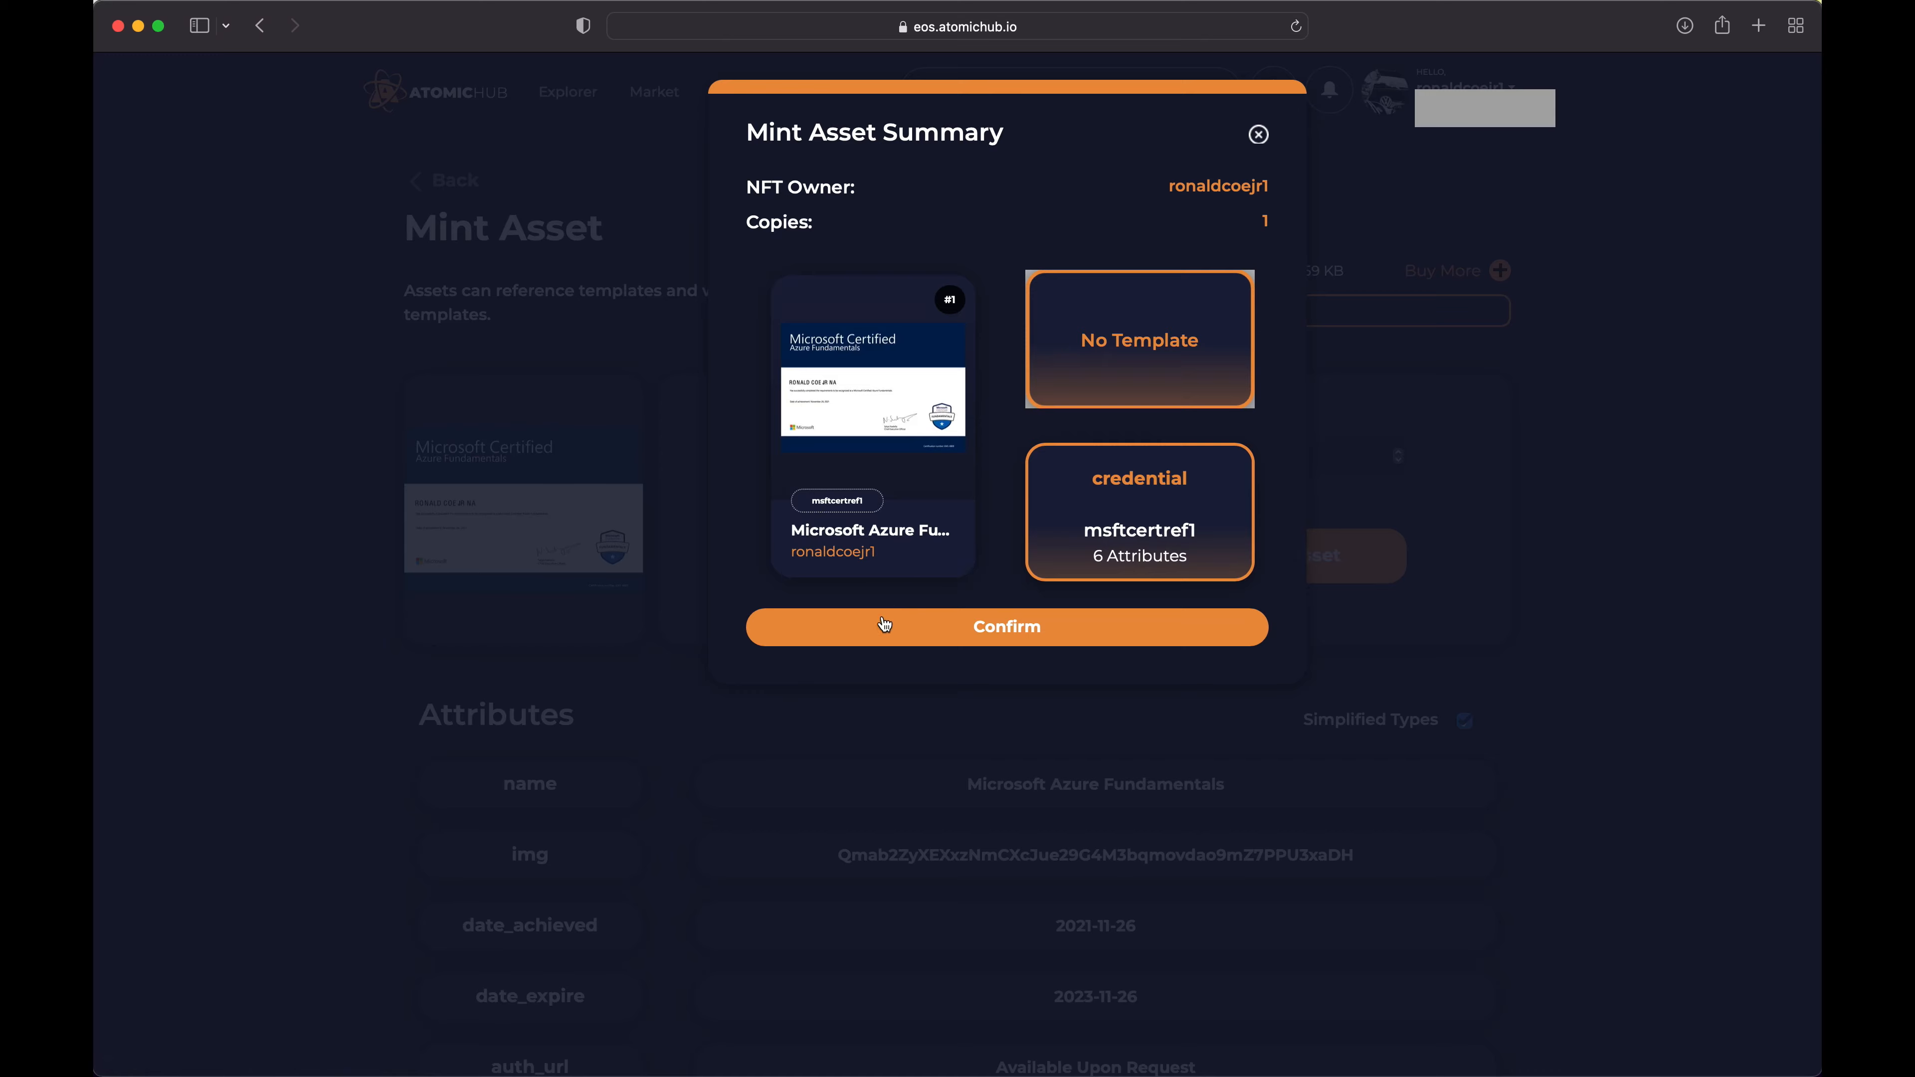
{"action": "left_click", "coordinate": [1022, 638]}
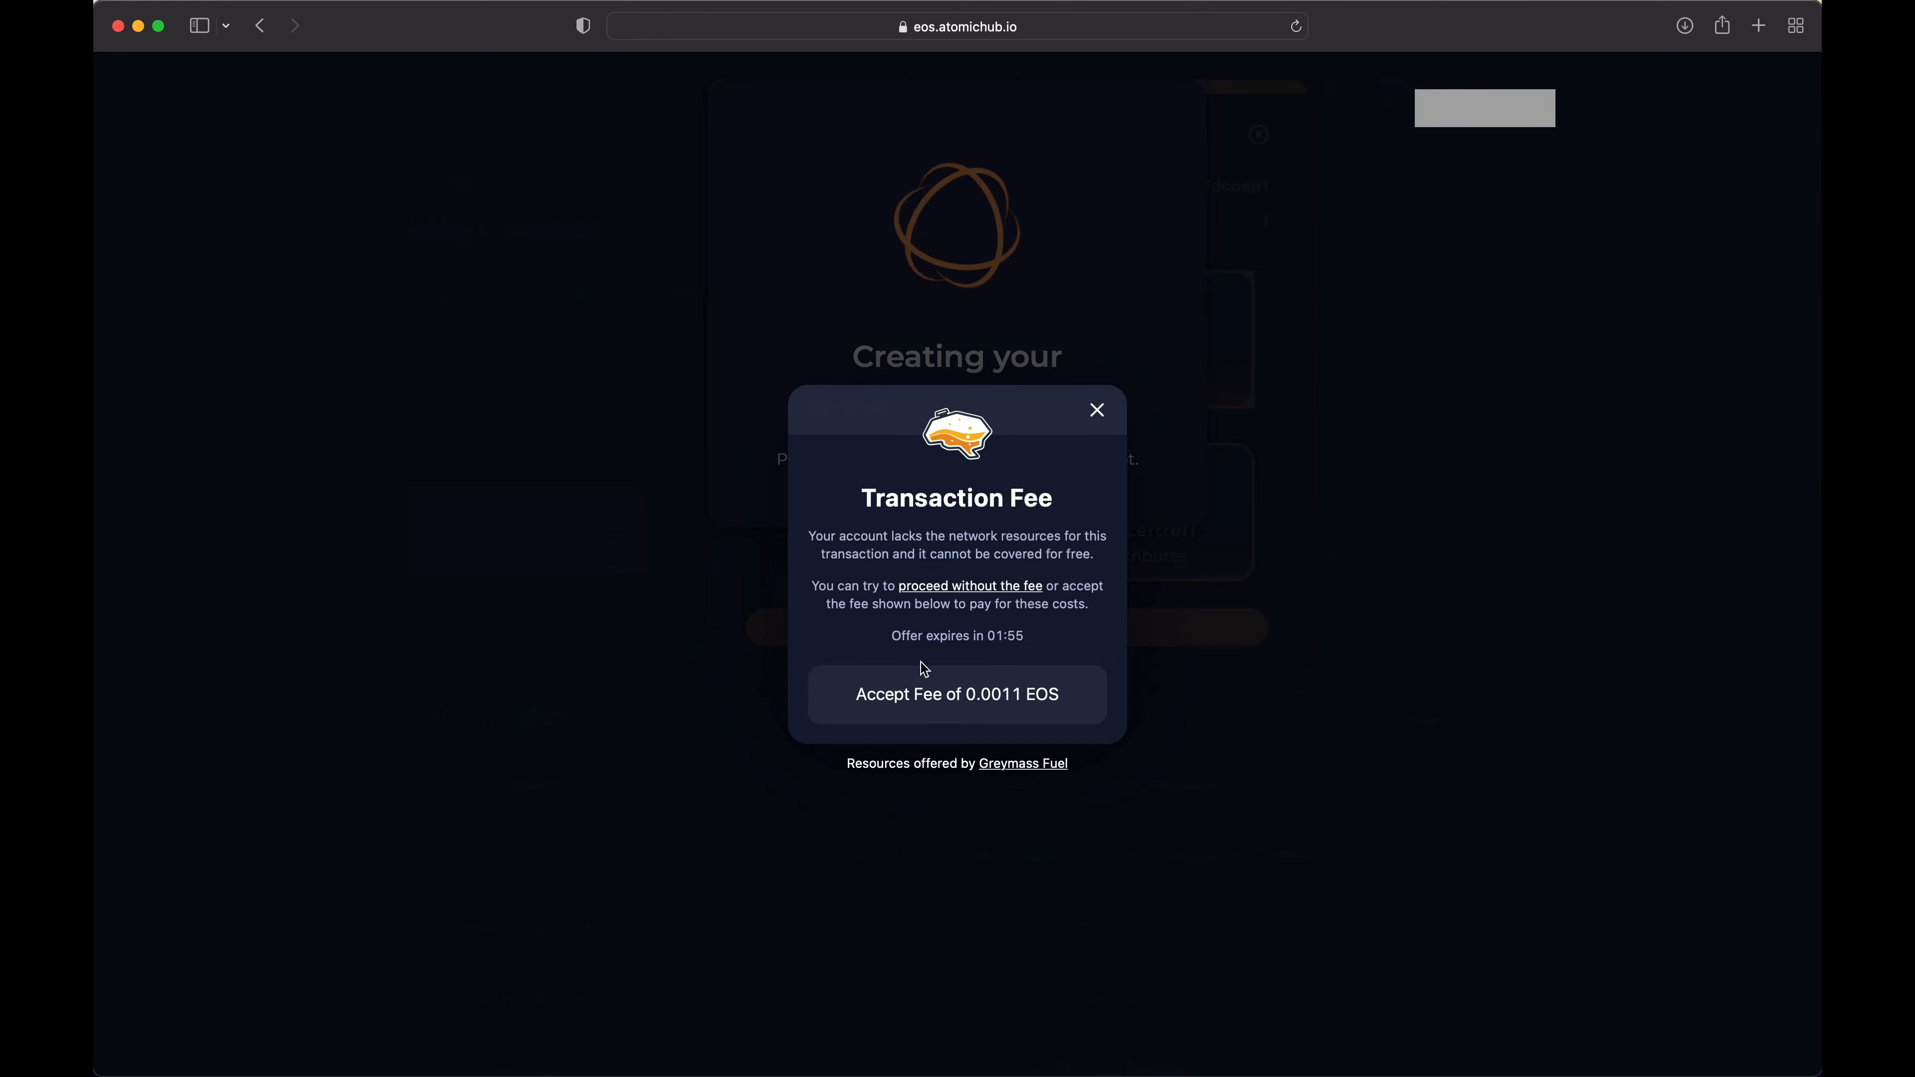
{"action": "left_click", "coordinate": [973, 696]}
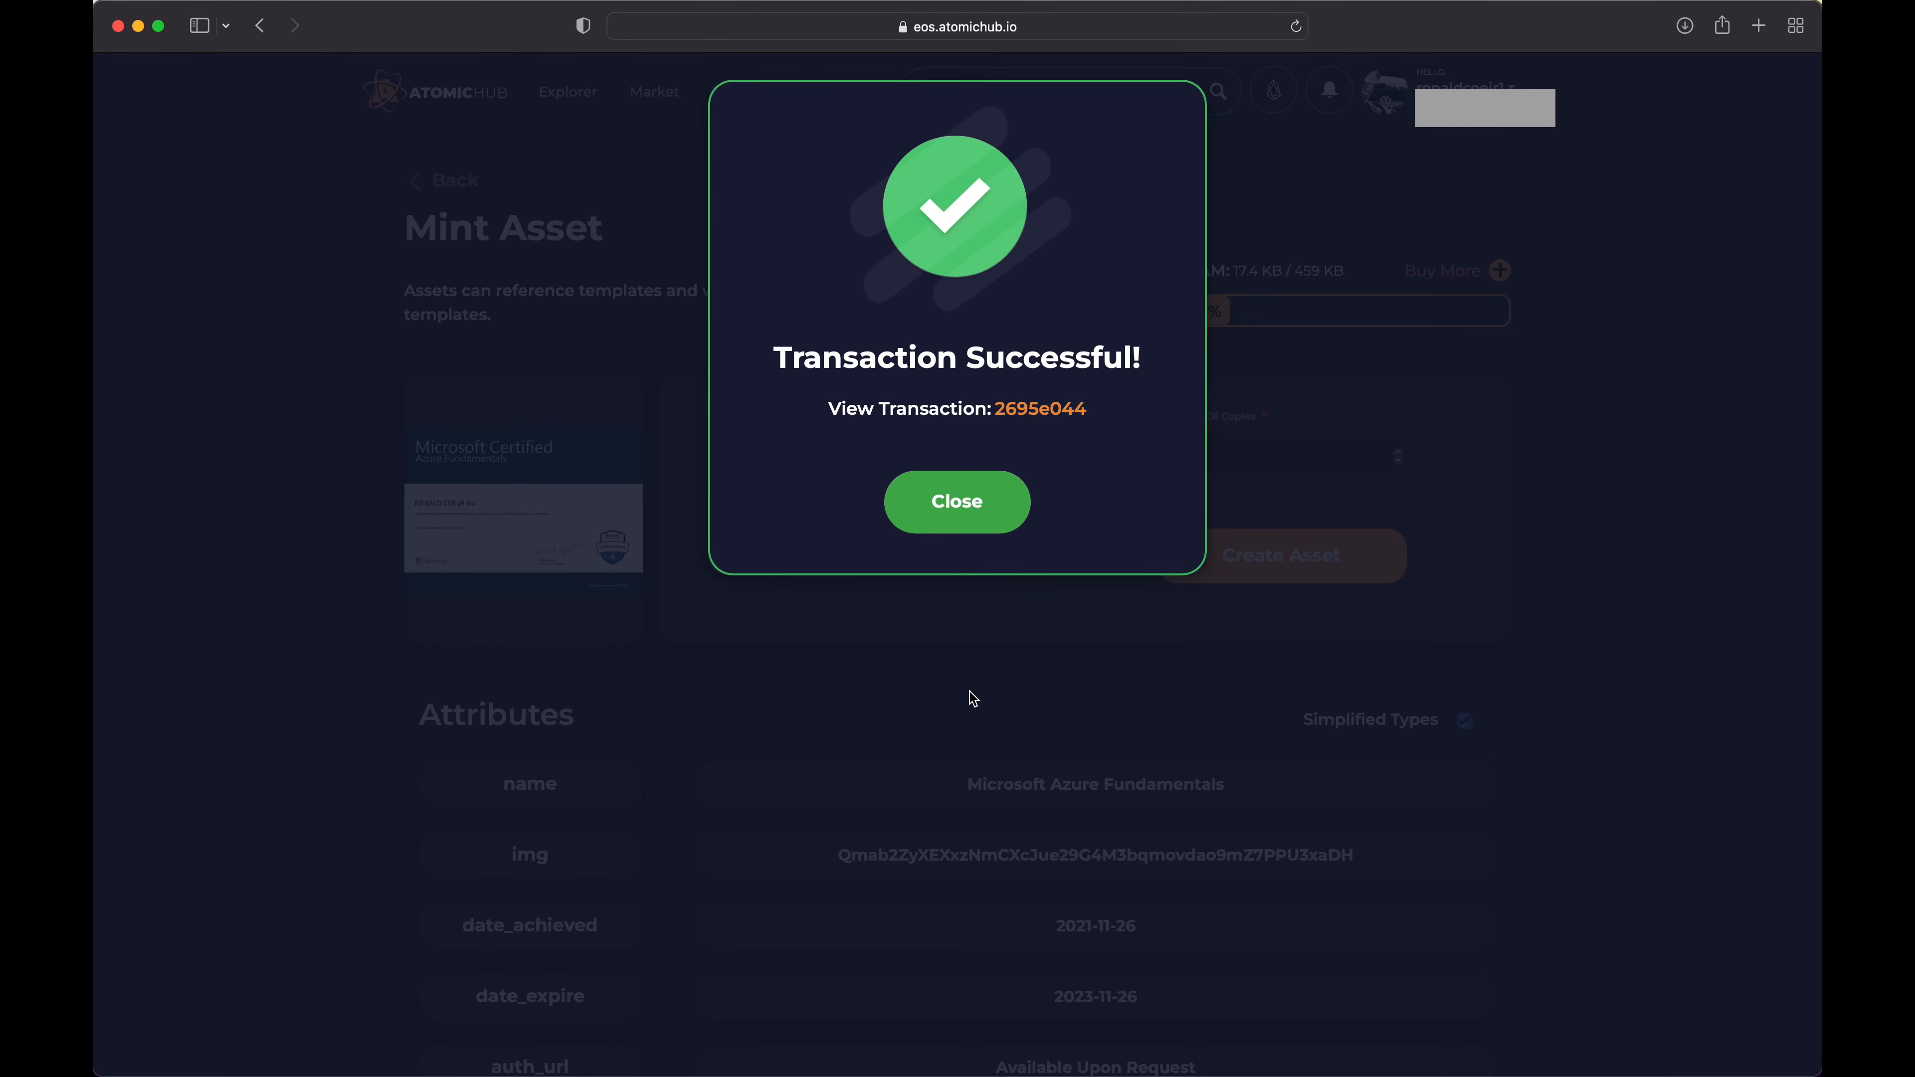
Dismiss the transaction confirmation and return to the credential schema page to check its attributes and minted NFTs
{"action": "left_click", "coordinate": [958, 502]}
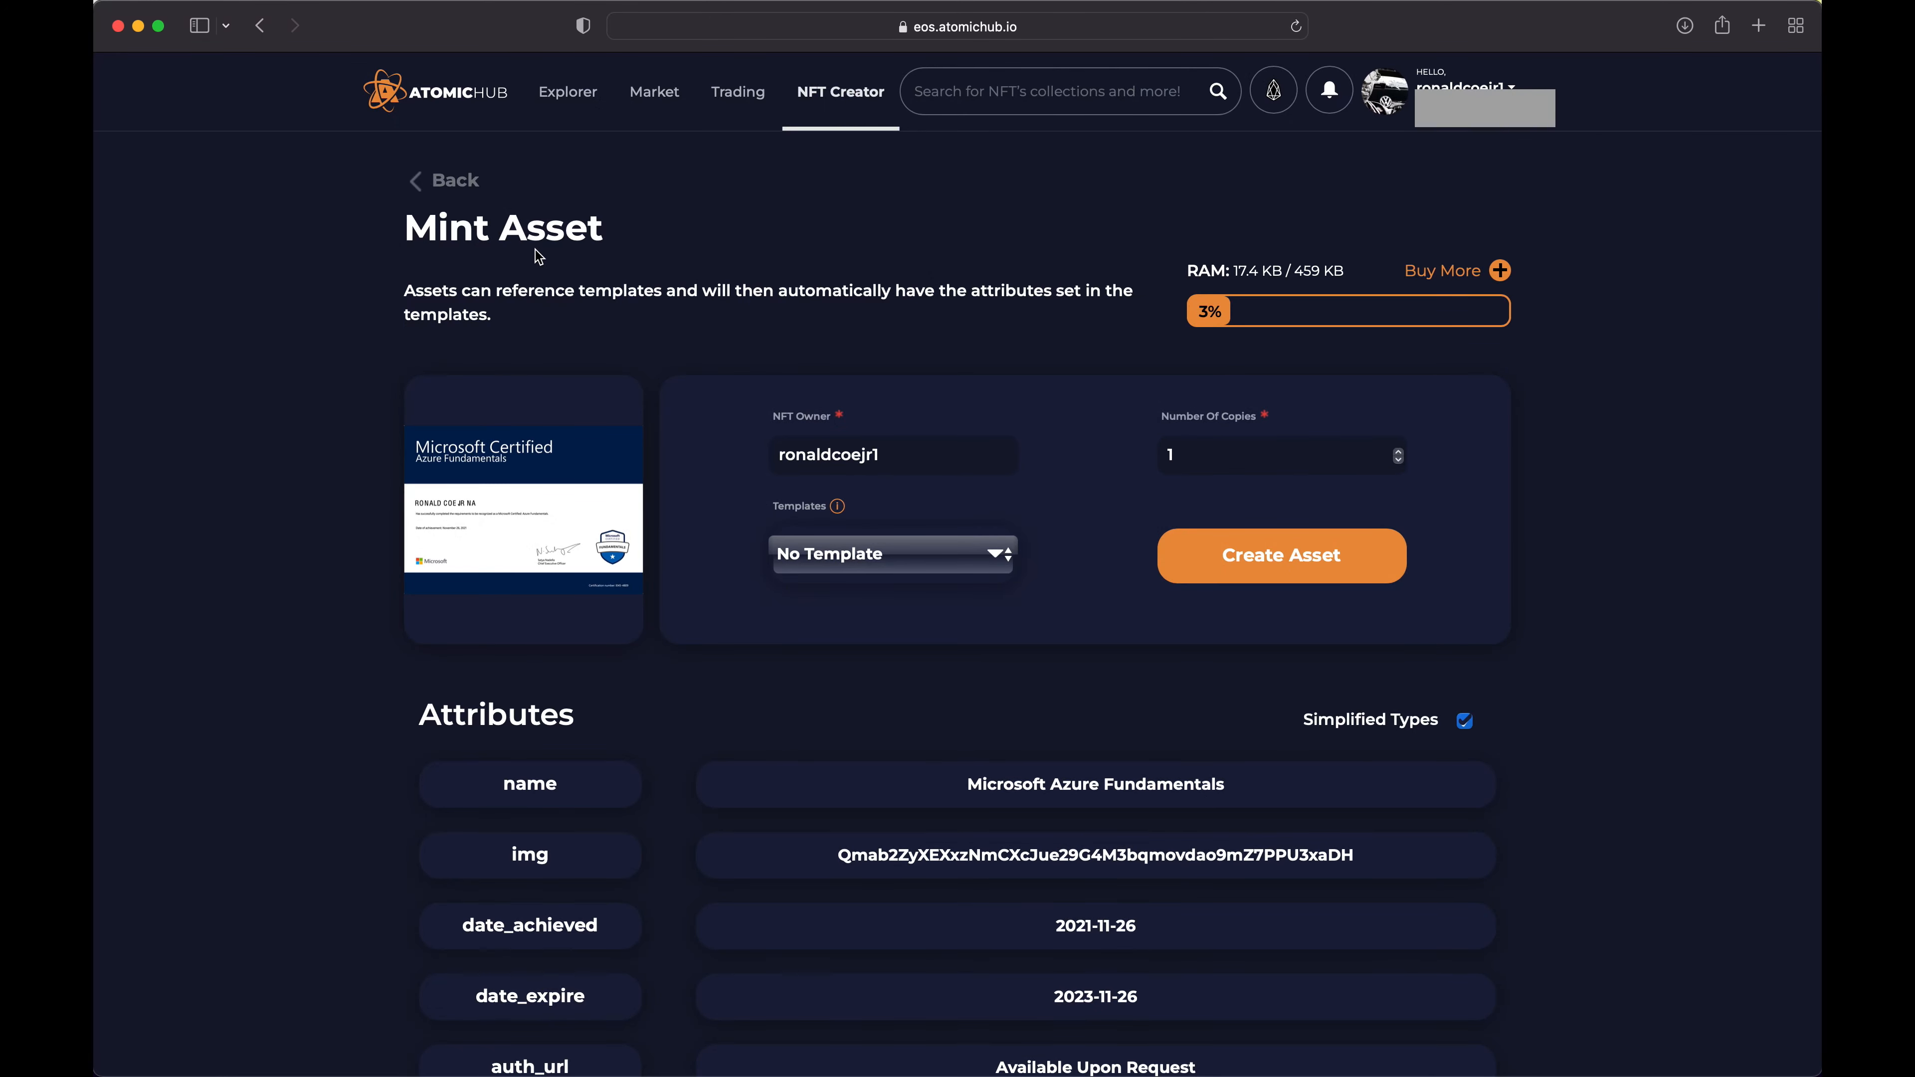
{"action": "left_click", "coordinate": [455, 185]}
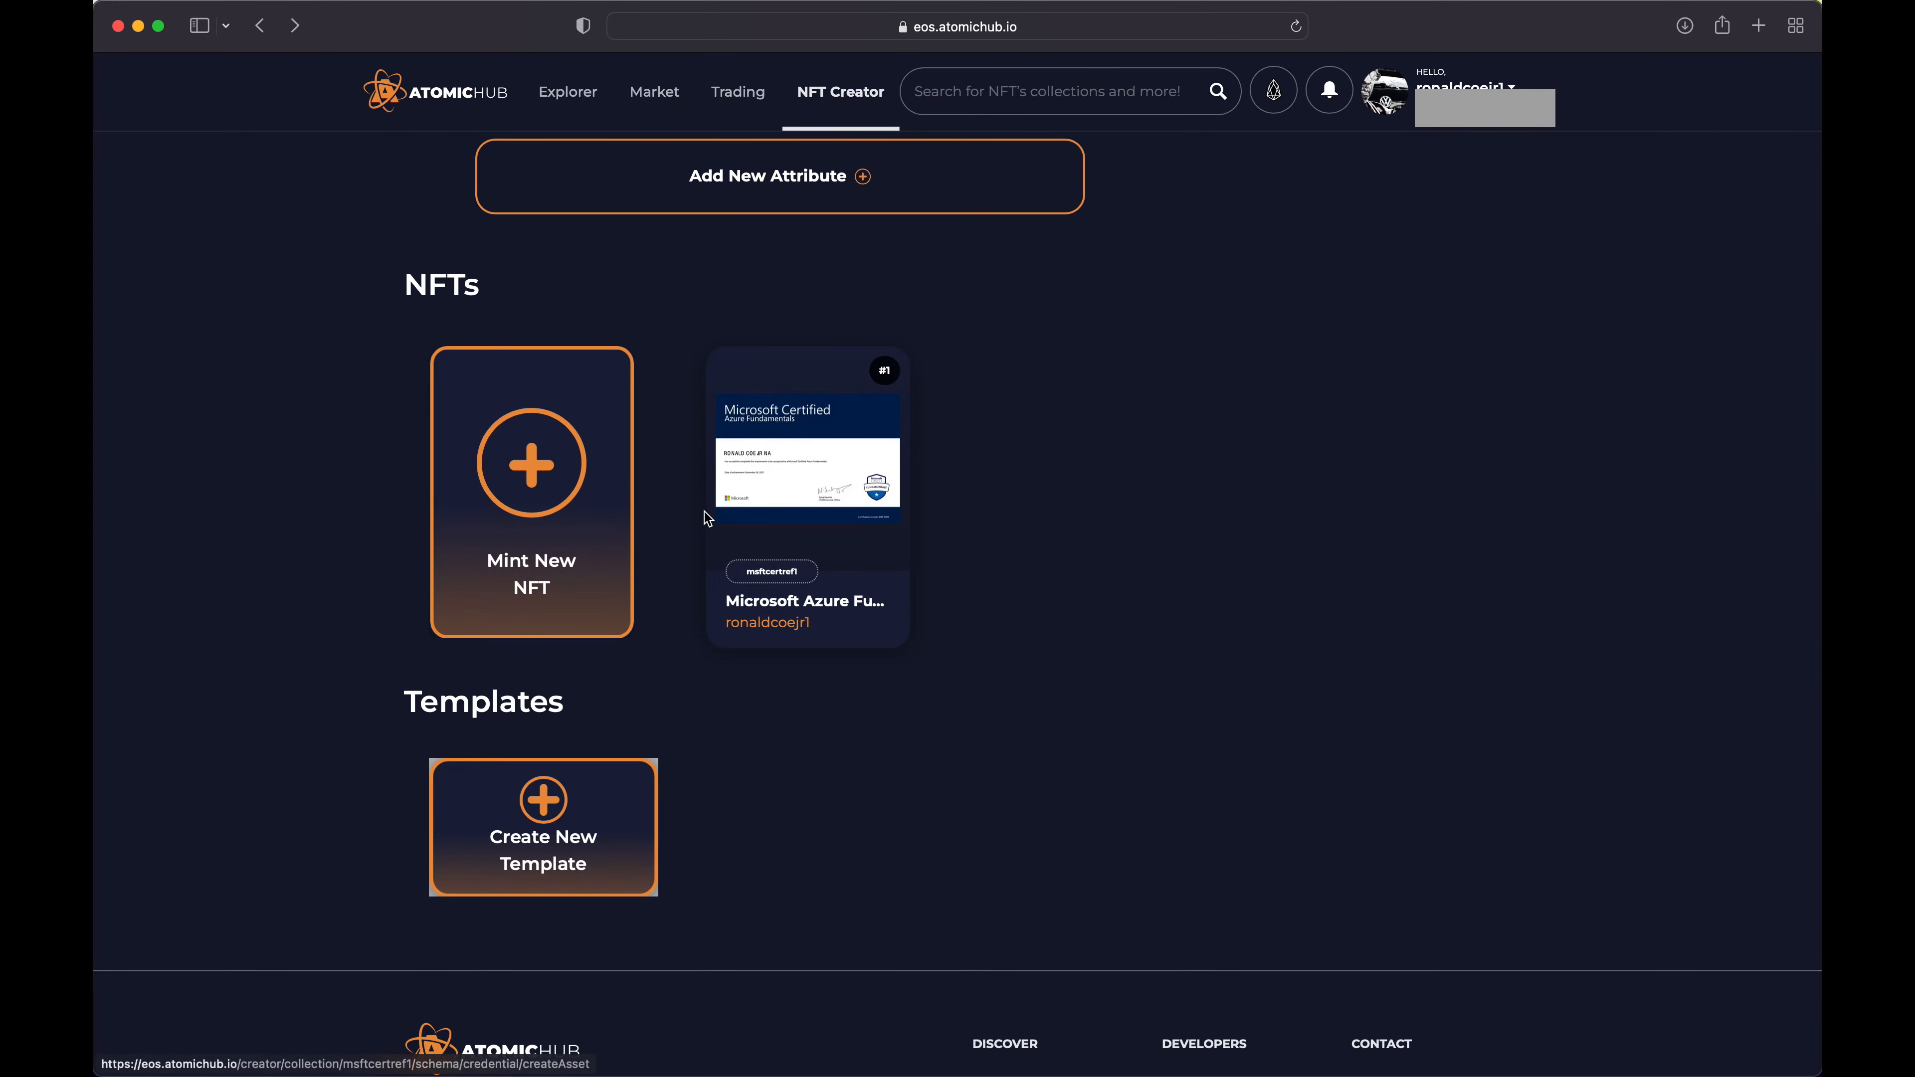
{"action": "scroll", "coordinate": [726, 483], "scroll_direction": "up", "scroll_amount": 10}
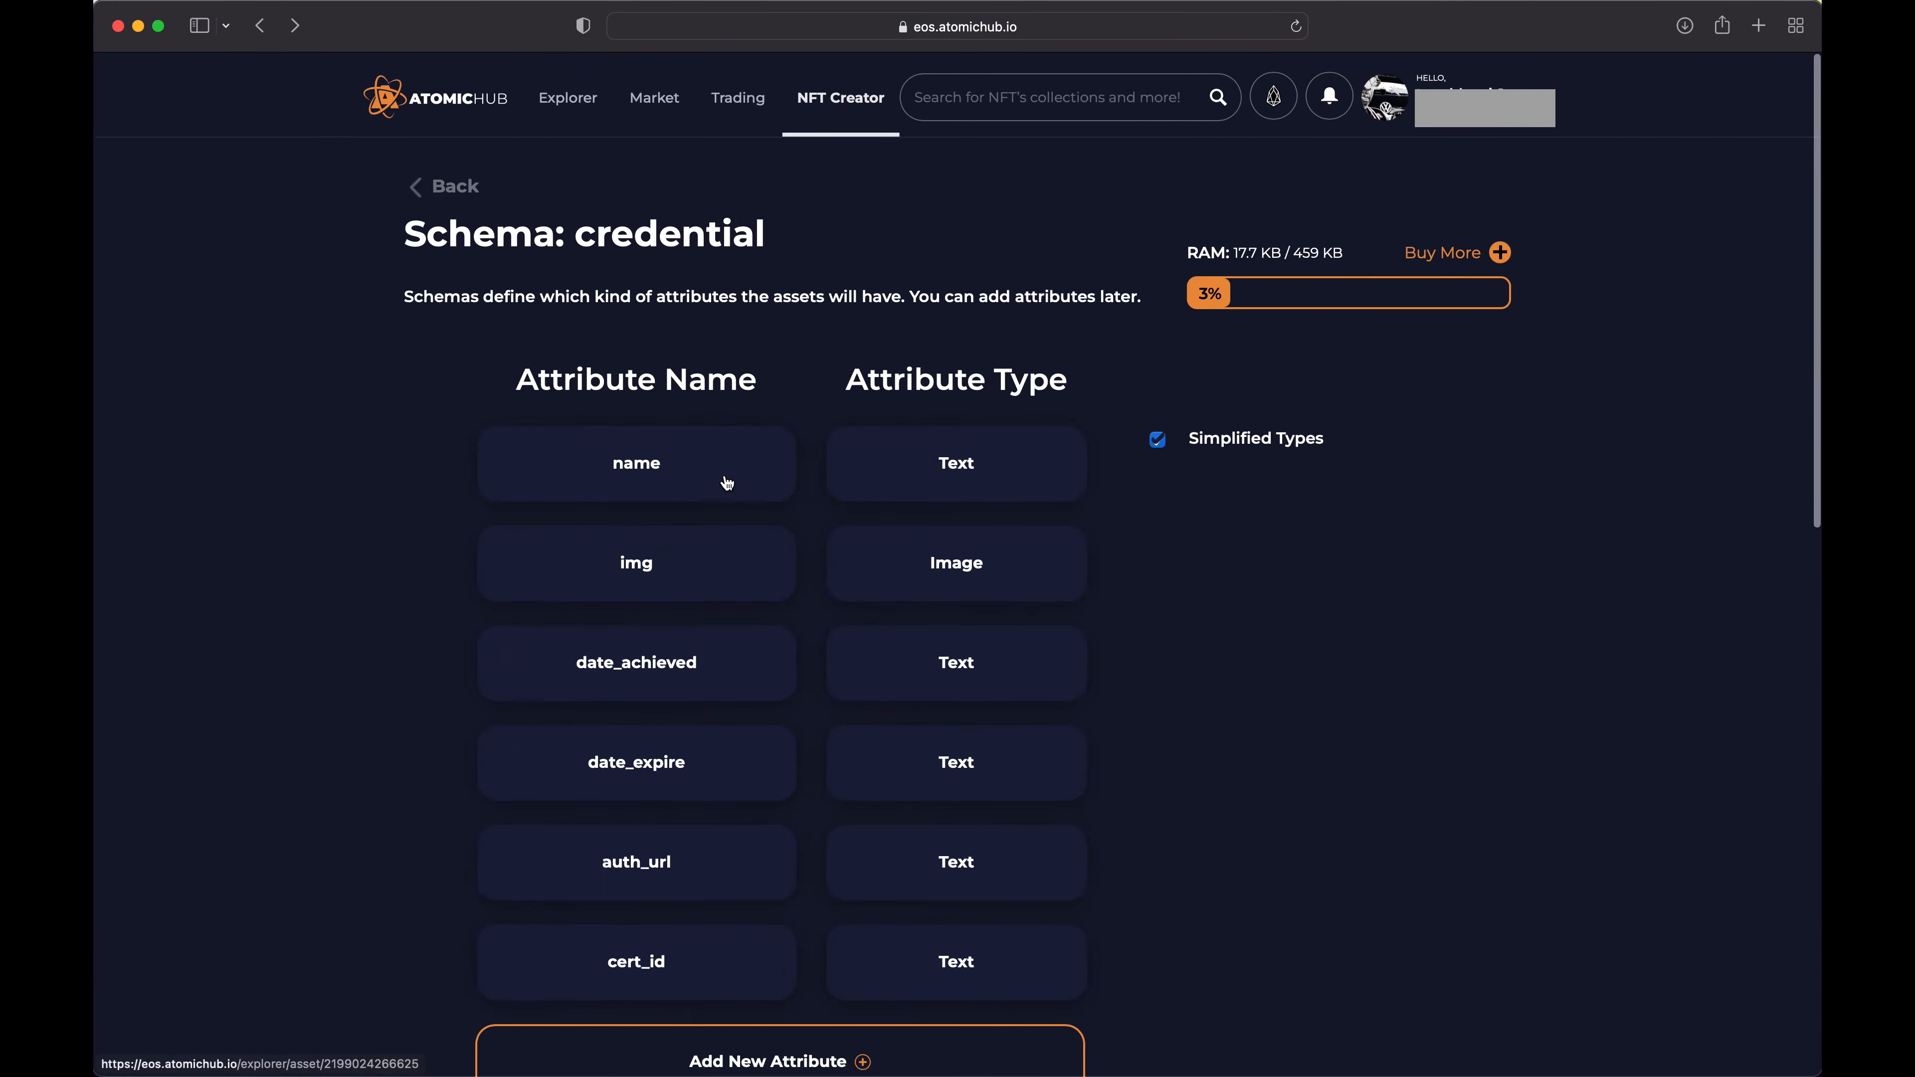
Open the msftcertref1 collection's explorer page from the minted NFT's card and review its details and stats
{"action": "scroll", "coordinate": [727, 483], "scroll_direction": "down", "scroll_amount": 5}
{"action": "scroll", "coordinate": [726, 483], "scroll_direction": "down", "scroll_amount": 4}
{"action": "left_click", "coordinate": [784, 667]}
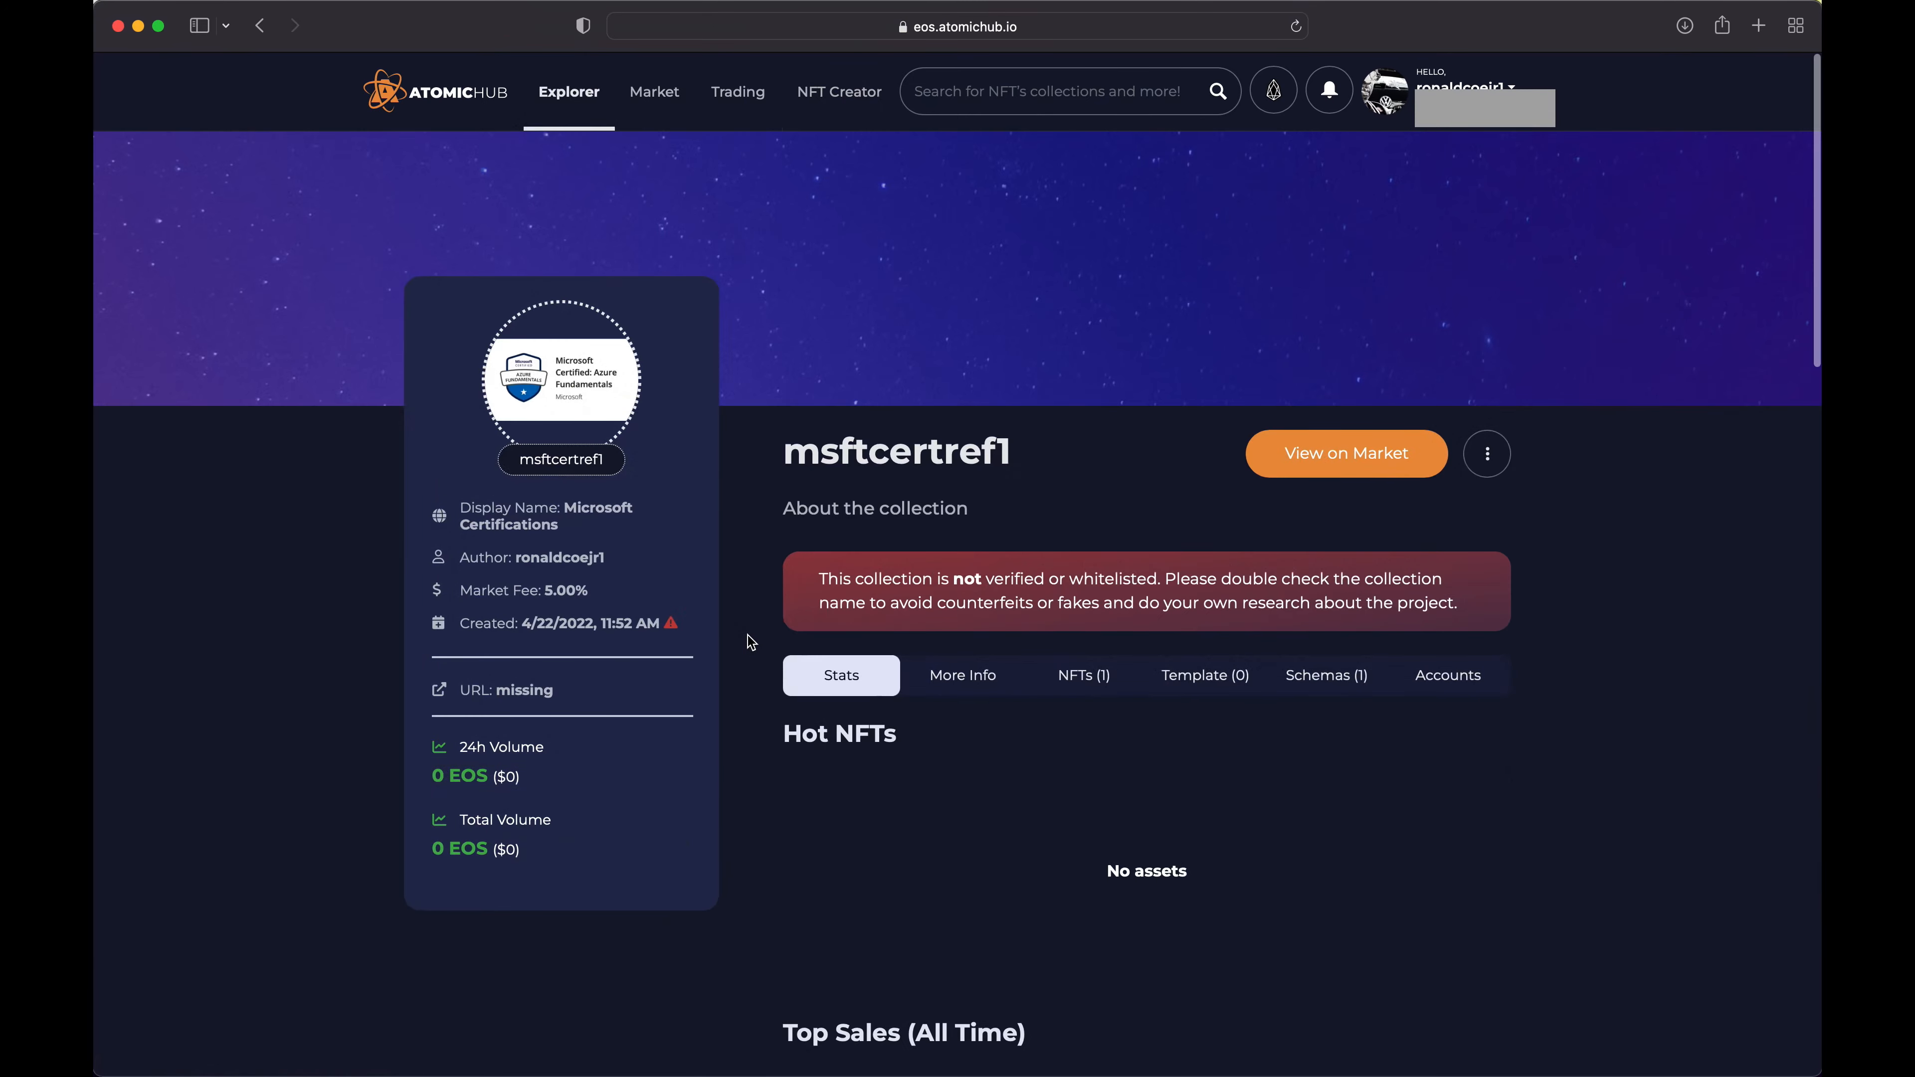
{"action": "scroll", "coordinate": [751, 643], "scroll_direction": "down", "scroll_amount": 1}
{"action": "scroll", "coordinate": [752, 643], "scroll_direction": "down", "scroll_amount": 5}
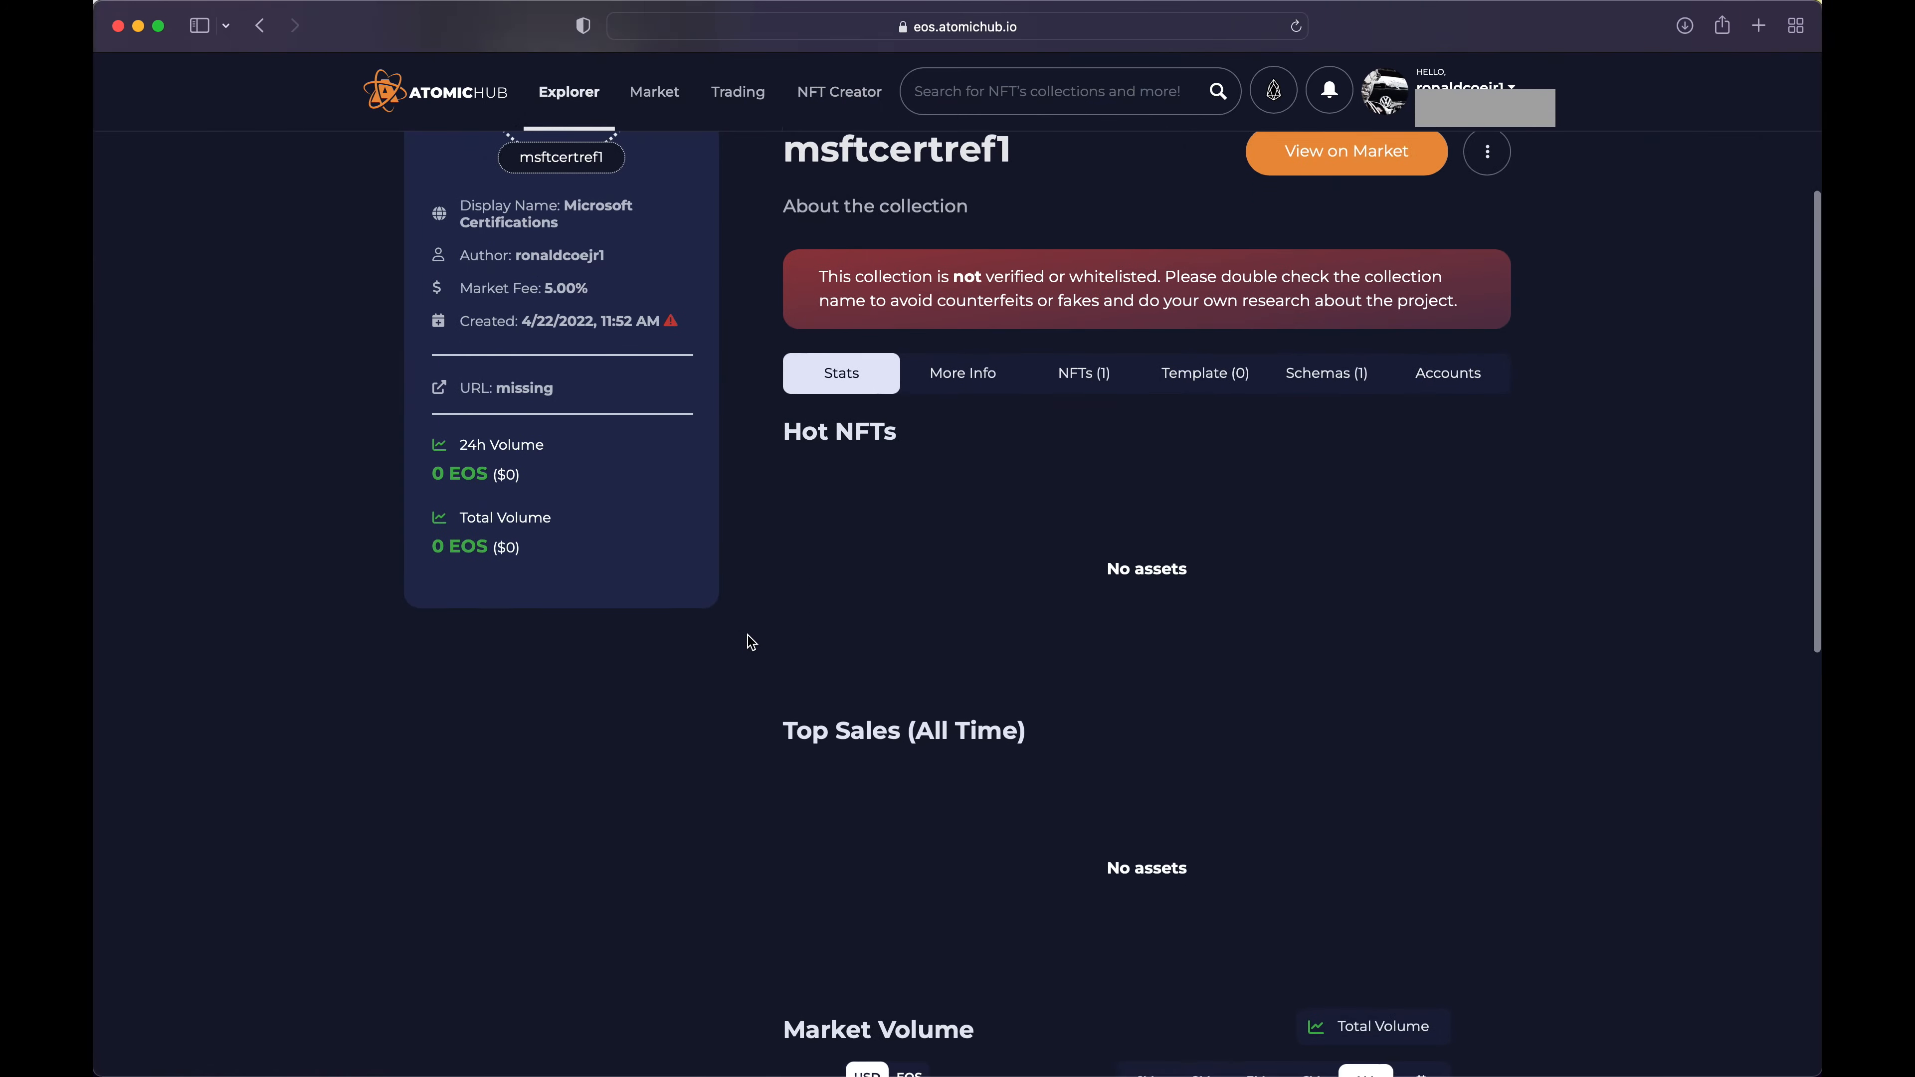
{"action": "scroll", "coordinate": [750, 642], "scroll_direction": "up", "scroll_amount": 6}
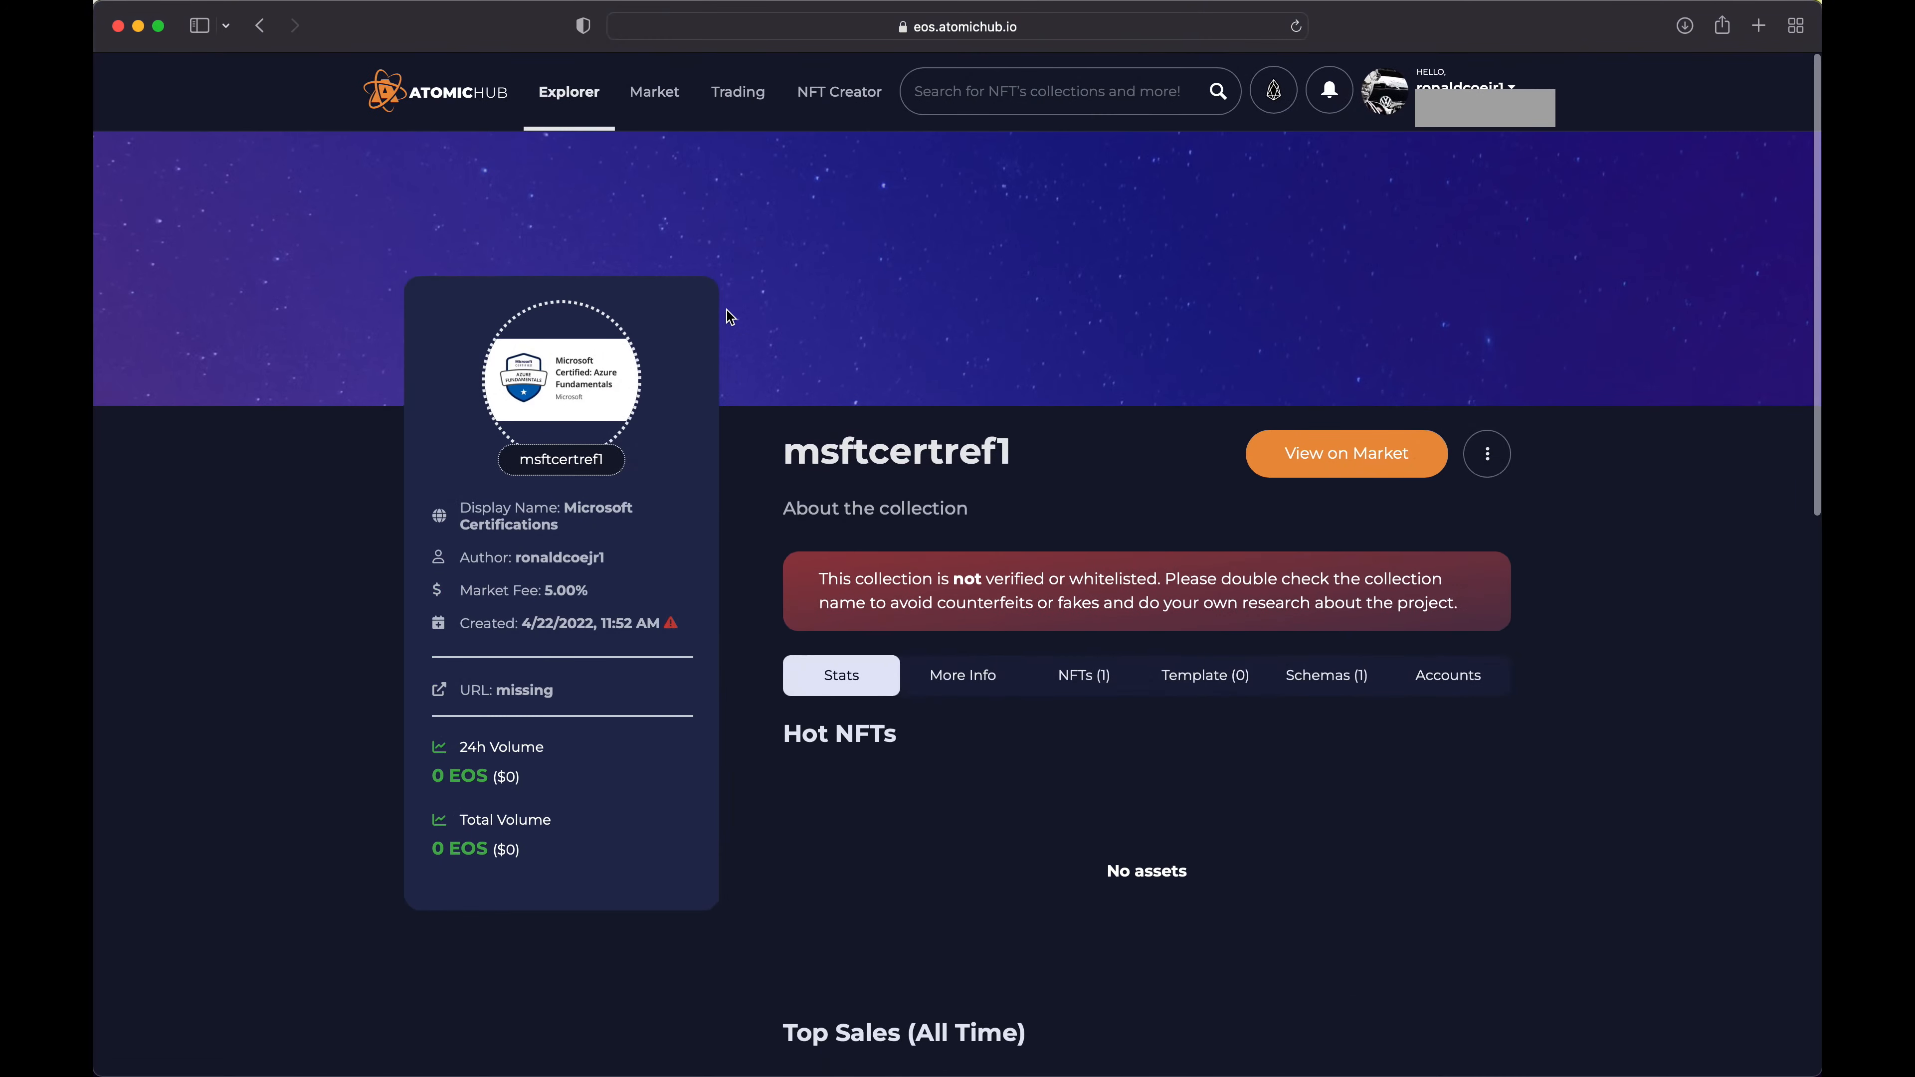
Return to the credential schema and open the minted Microsoft Azure Fundamentals NFT to examine its details and immutable attributes
{"action": "left_click", "coordinate": [260, 25]}
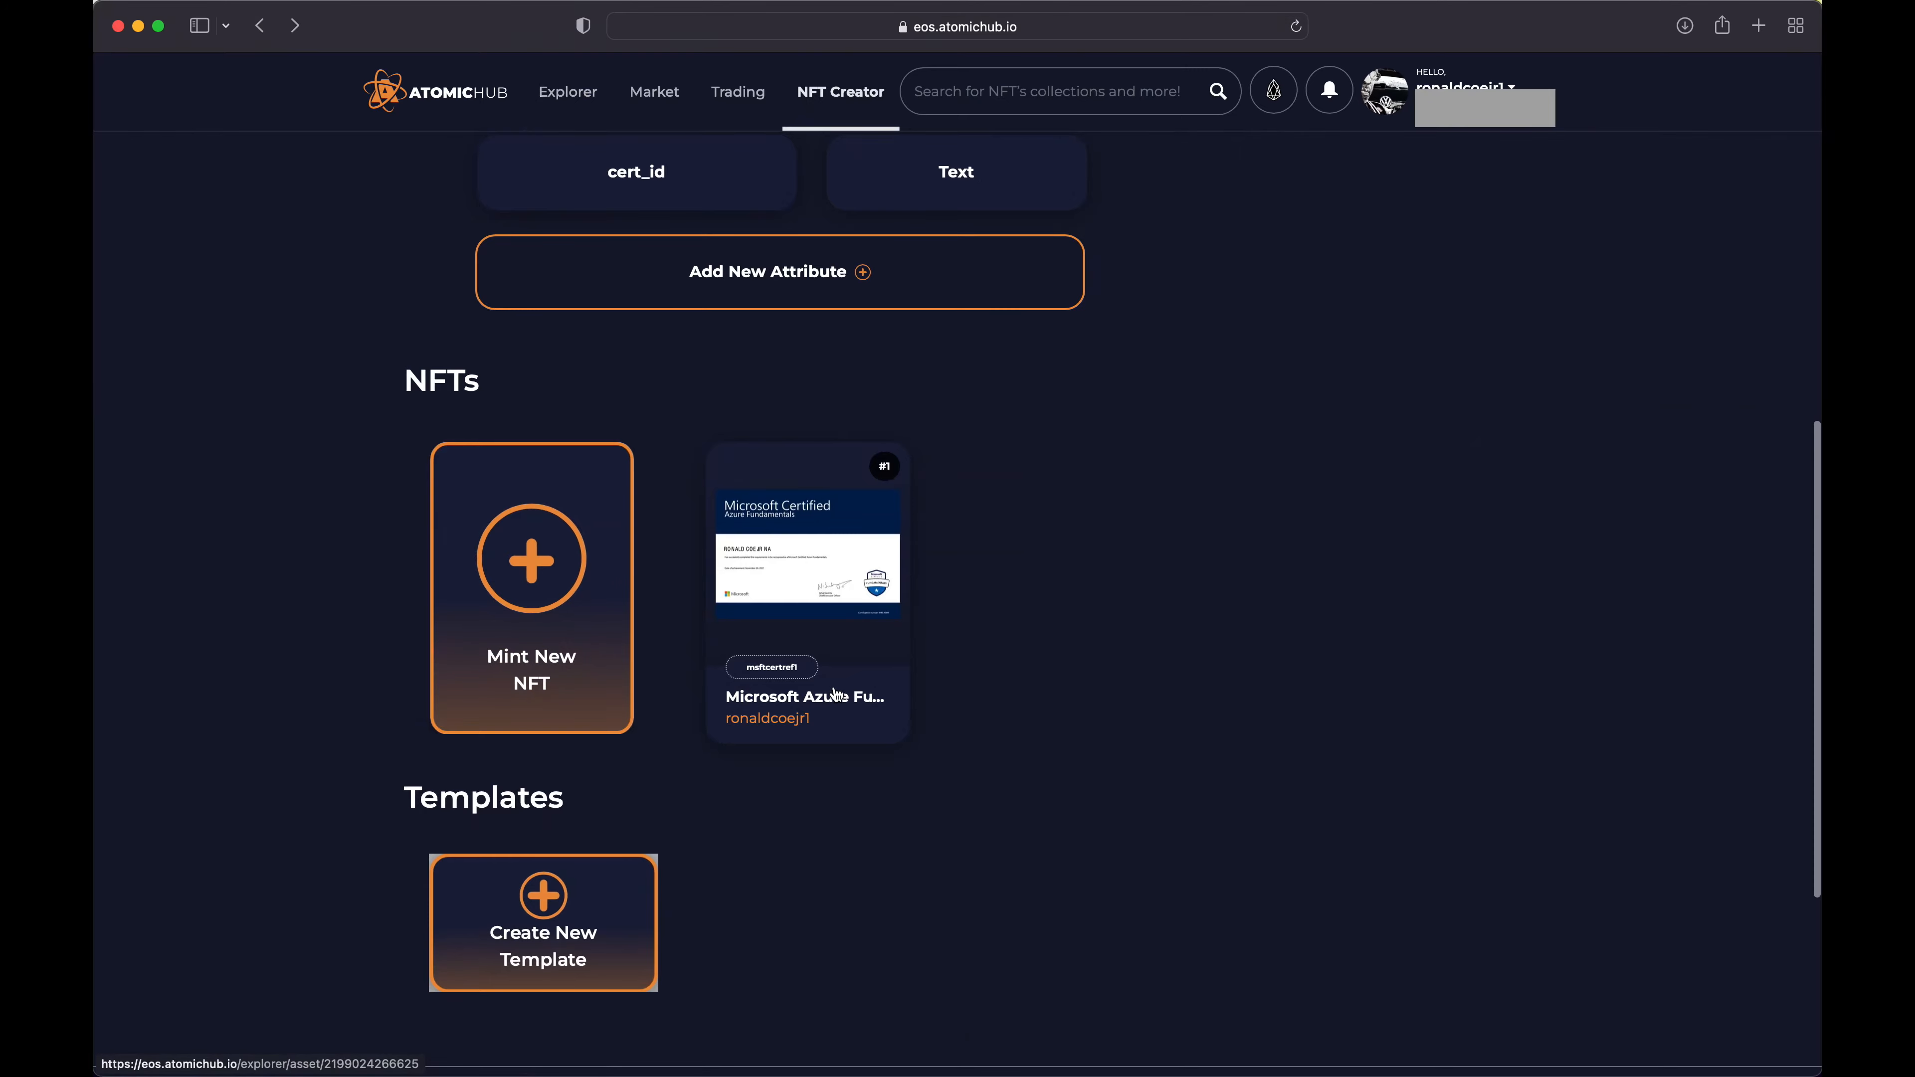
{"action": "left_click", "coordinate": [821, 571]}
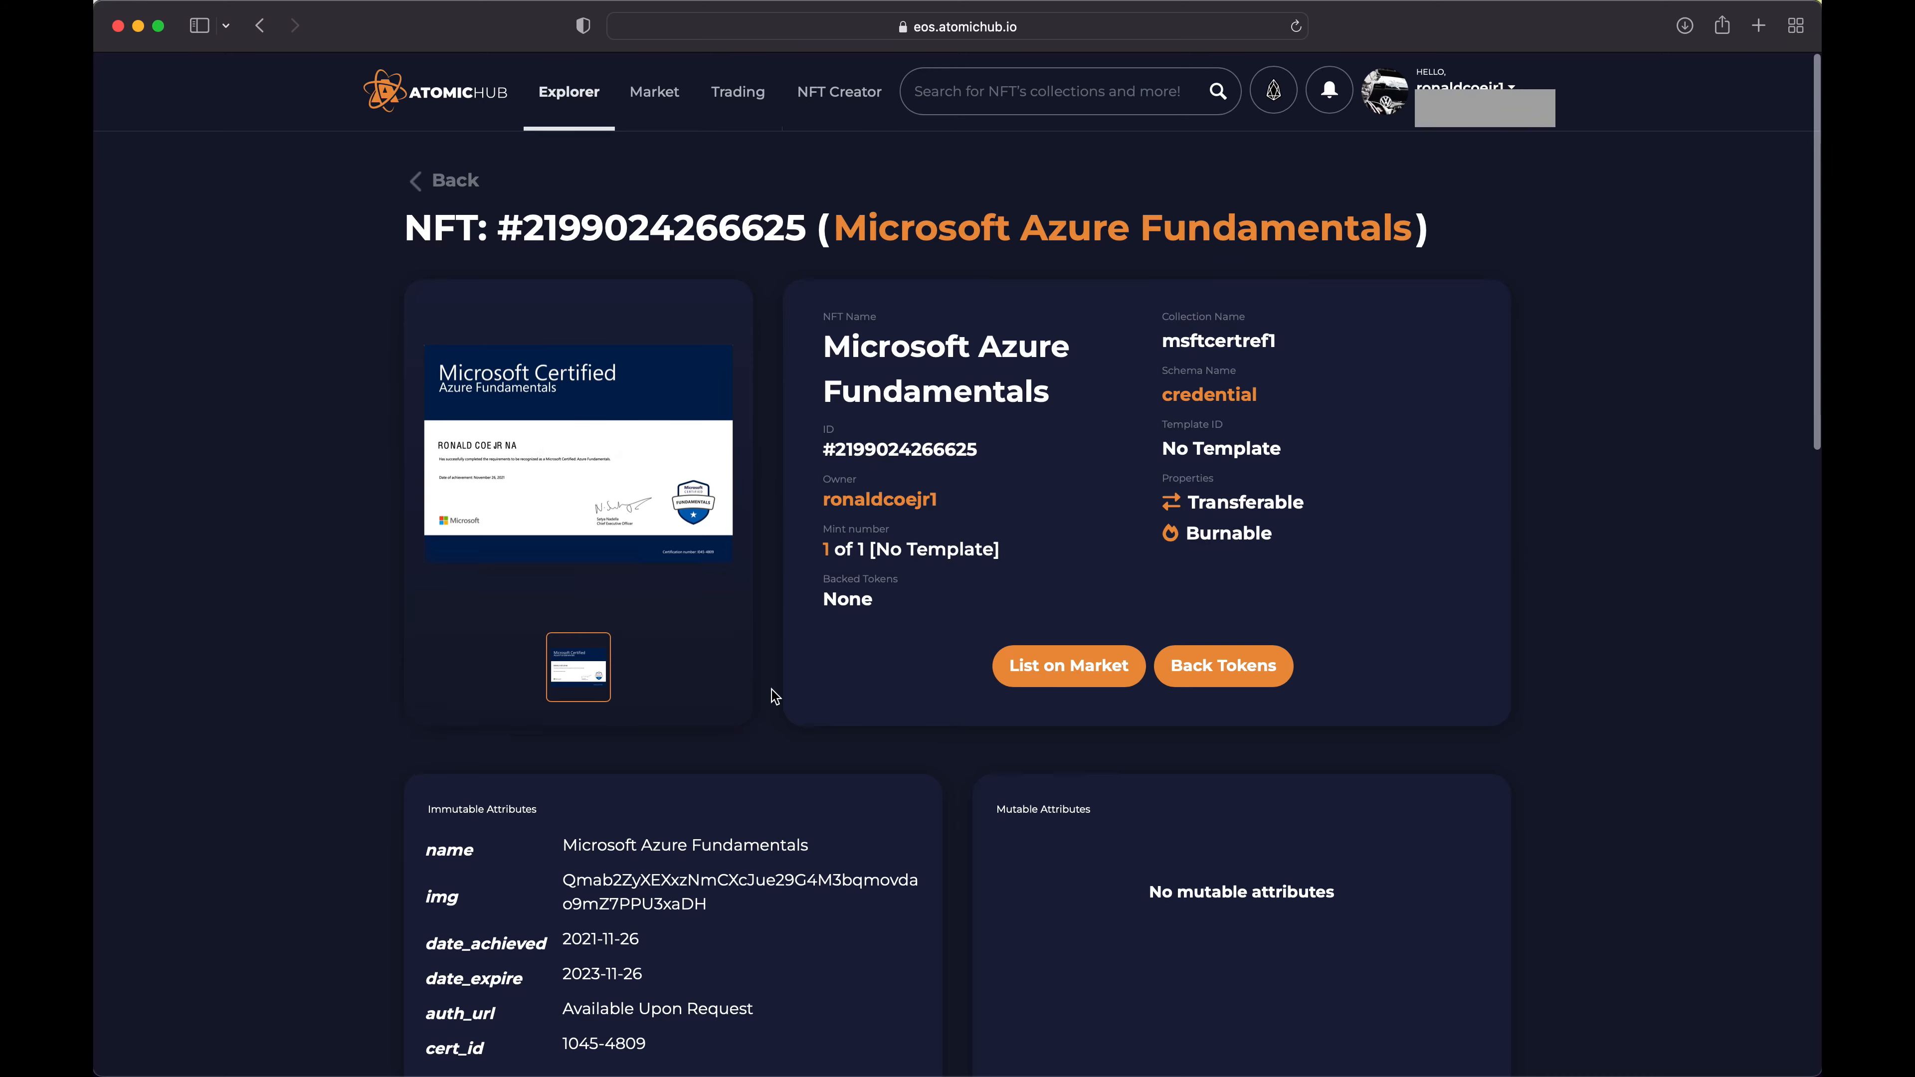
{"action": "scroll", "coordinate": [772, 691], "scroll_direction": "down", "scroll_amount": 5}
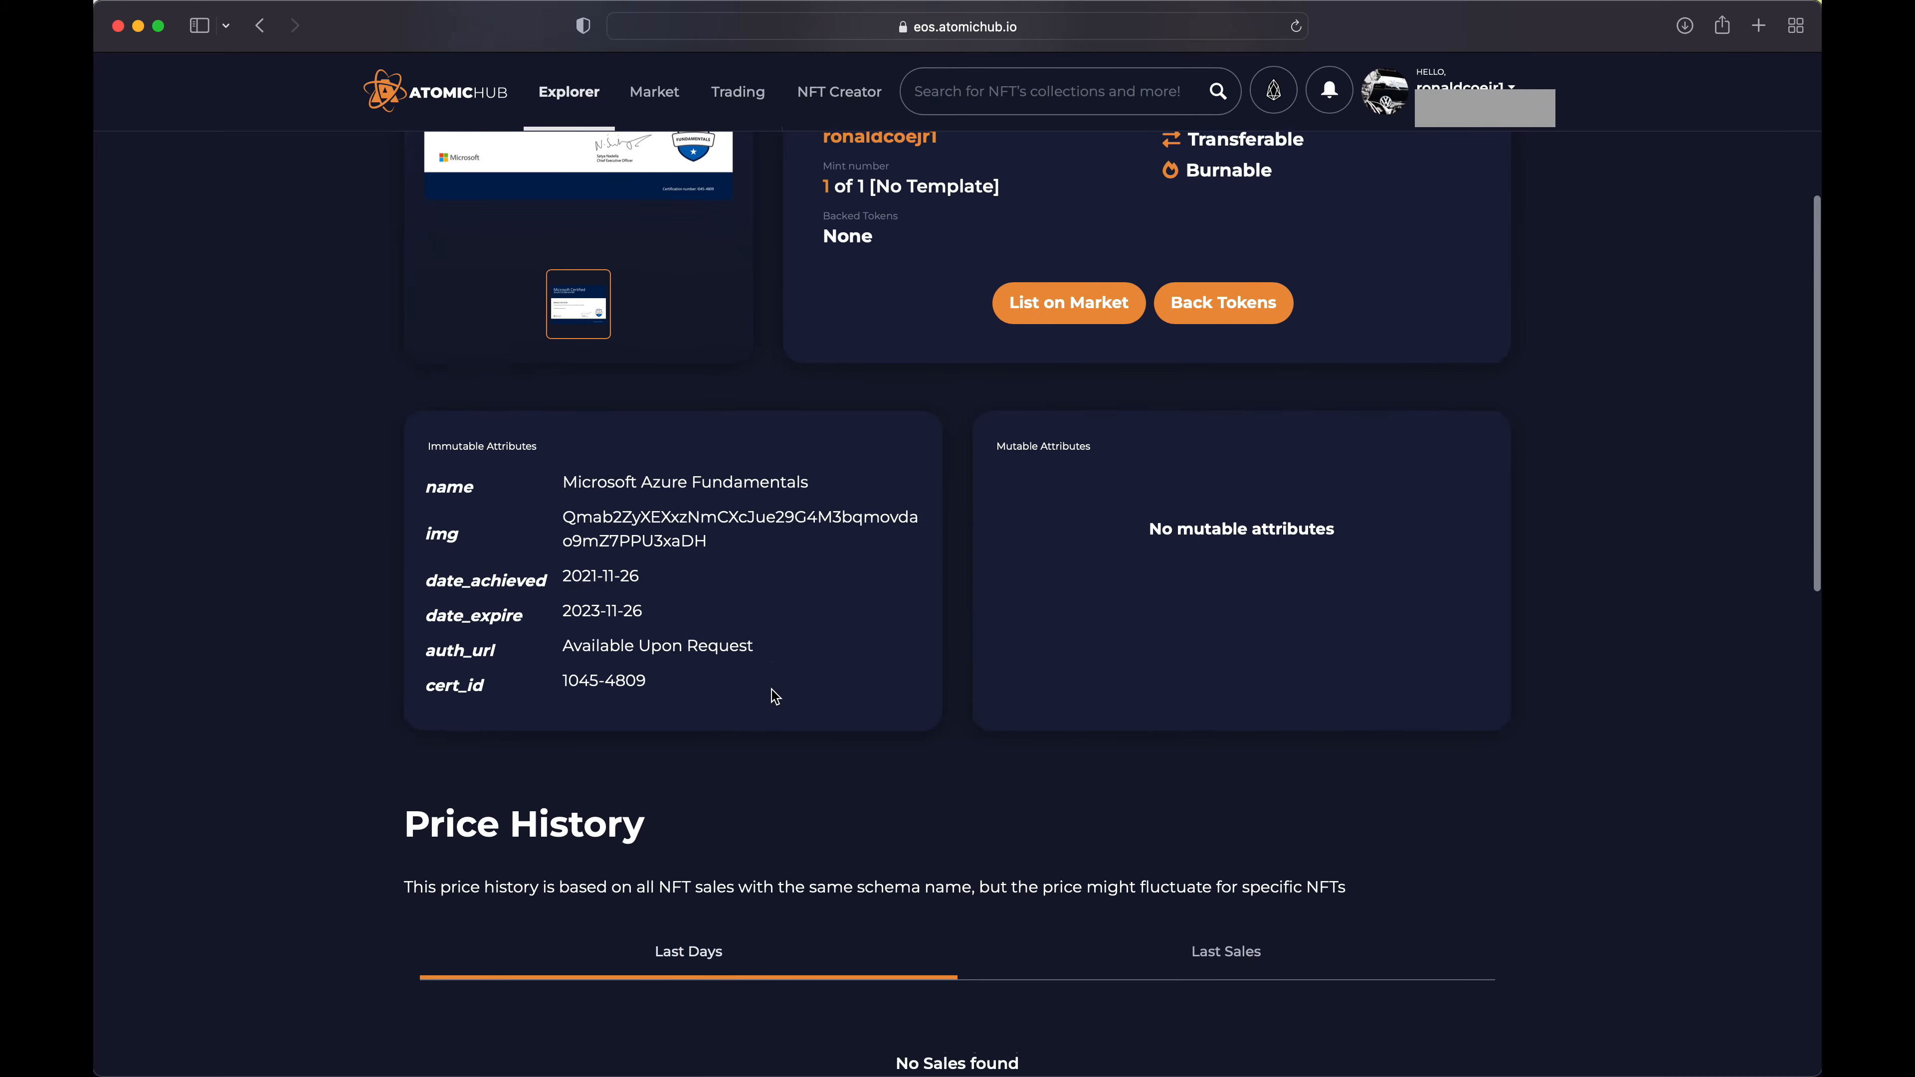
{"action": "scroll", "coordinate": [772, 690], "scroll_direction": "up", "scroll_amount": 5}
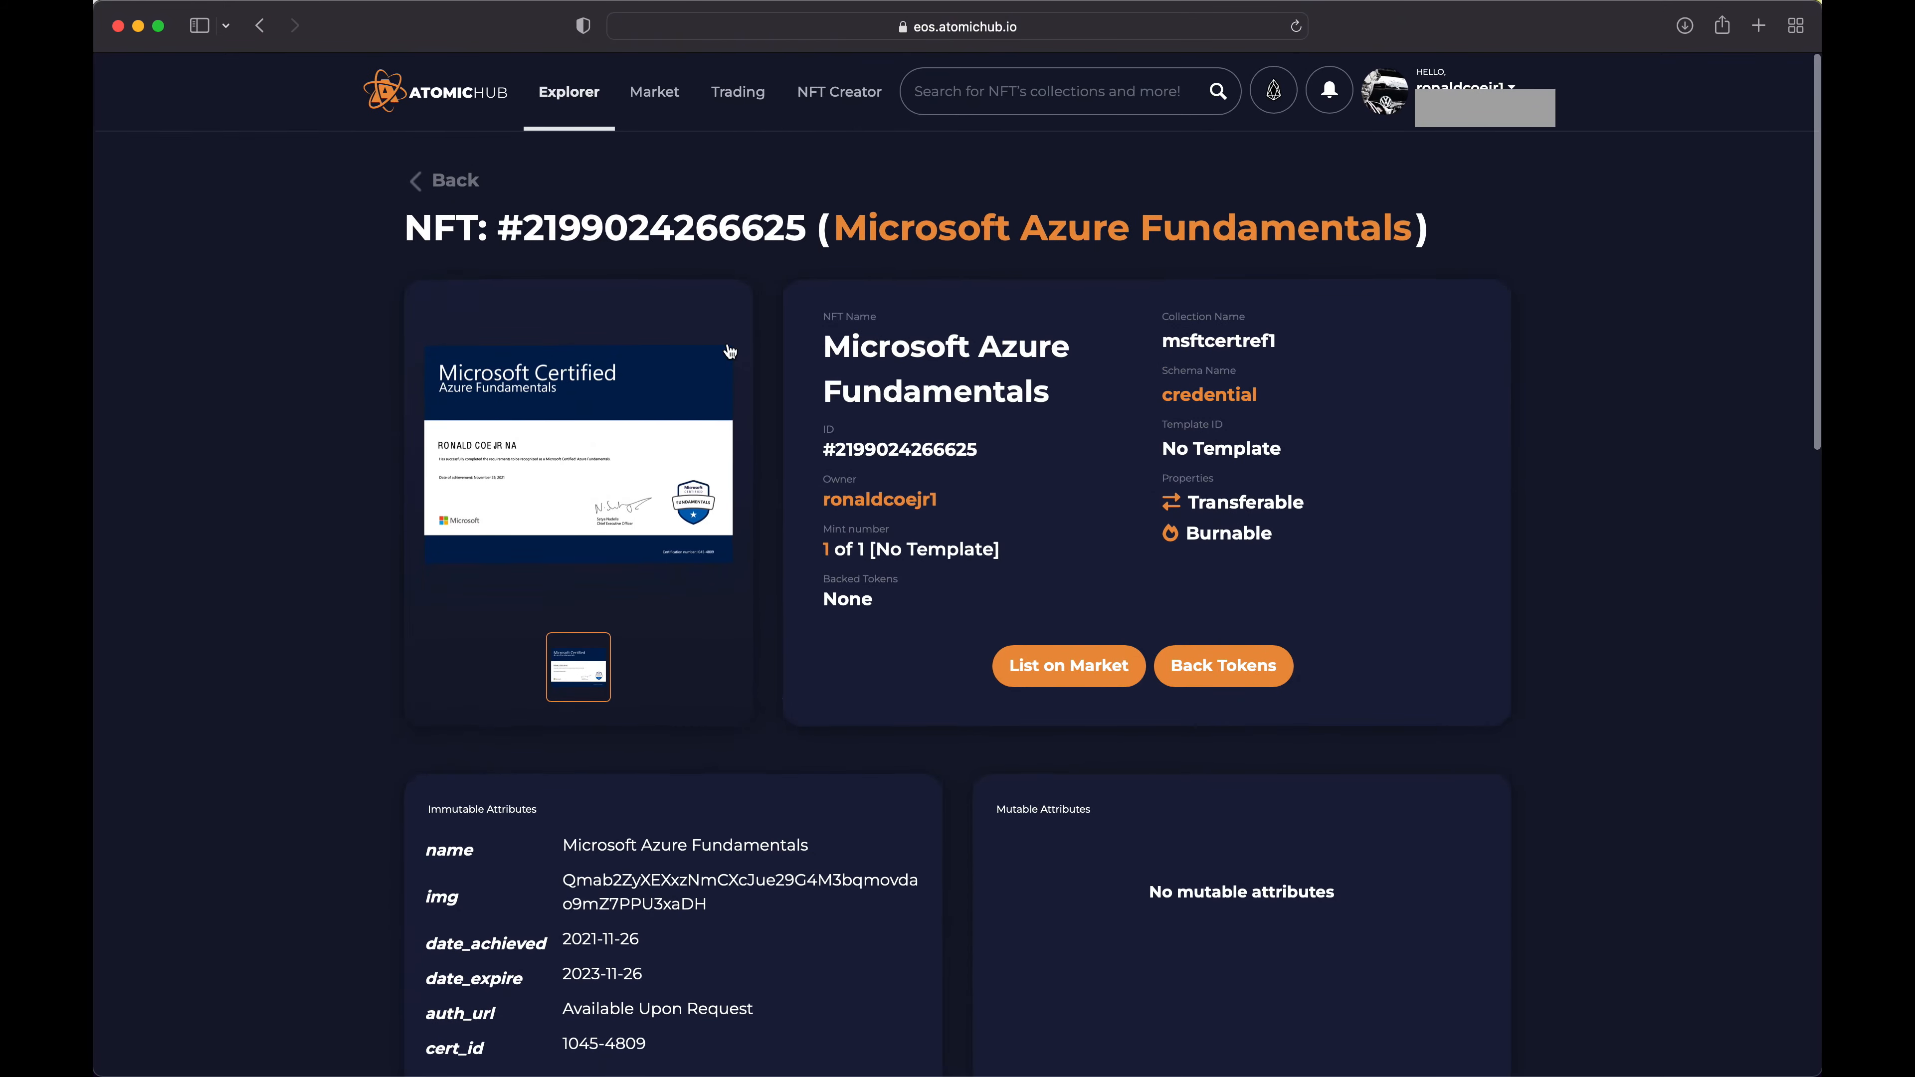
Go back through the credential schema and the msftcertref1 collection to My Collections and look over the listed collections
{"action": "left_click", "coordinate": [449, 185]}
{"action": "scroll", "coordinate": [468, 287], "scroll_direction": "up", "scroll_amount": 10}
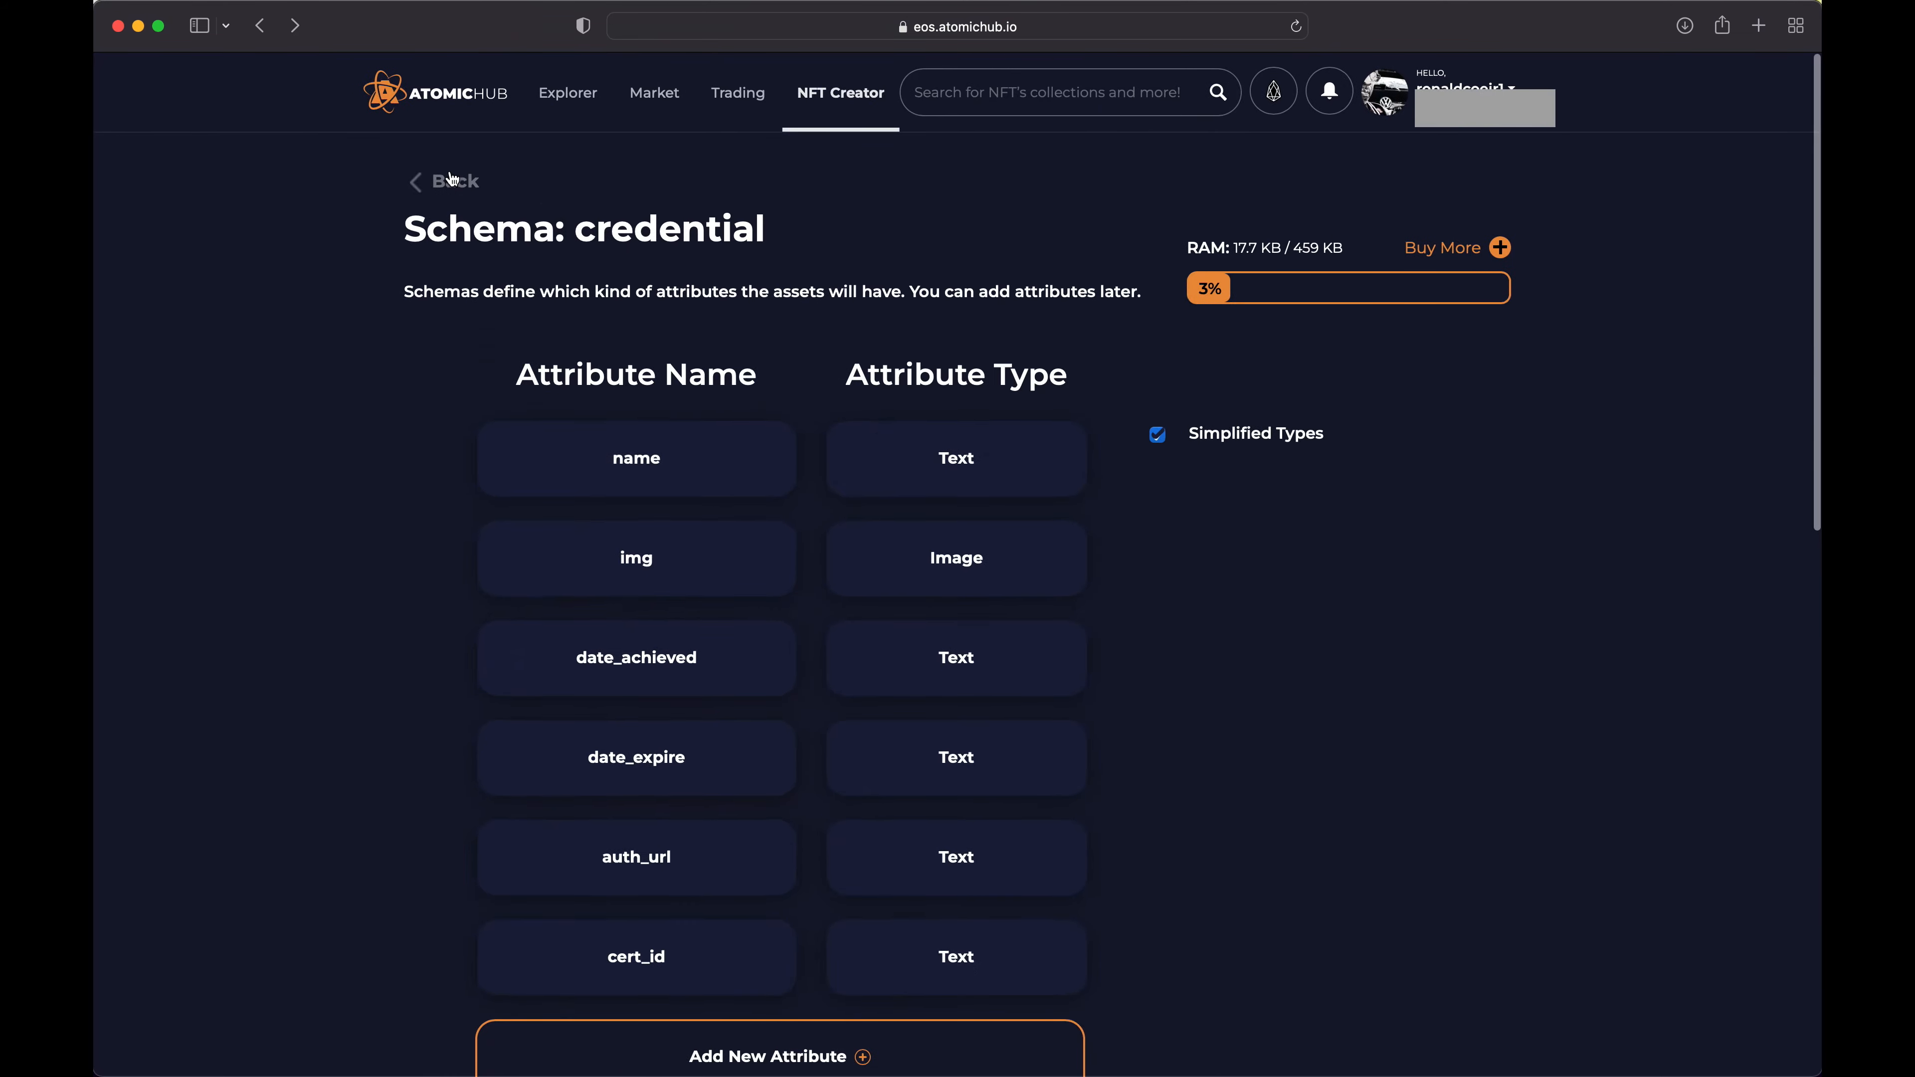
{"action": "left_click", "coordinate": [449, 181]}
{"action": "left_click", "coordinate": [445, 182]}
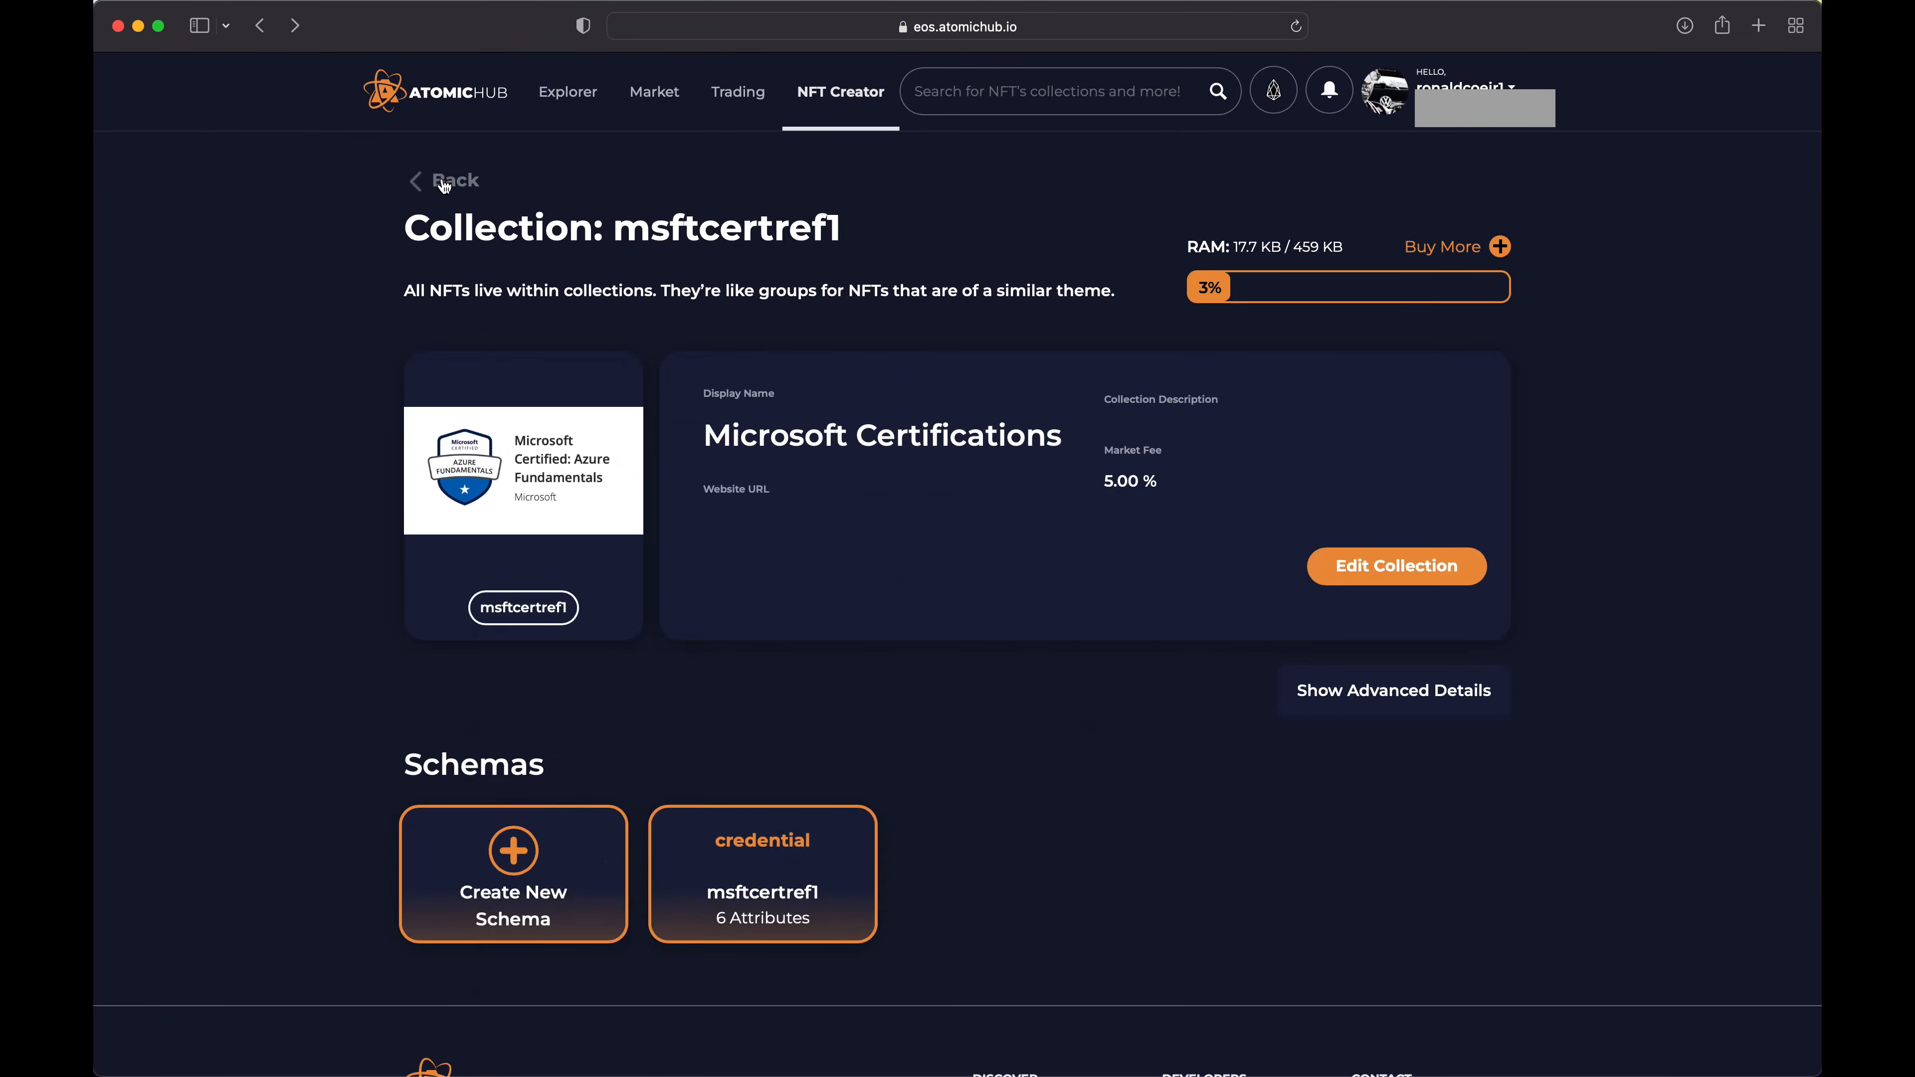
{"action": "left_click", "coordinate": [443, 180]}
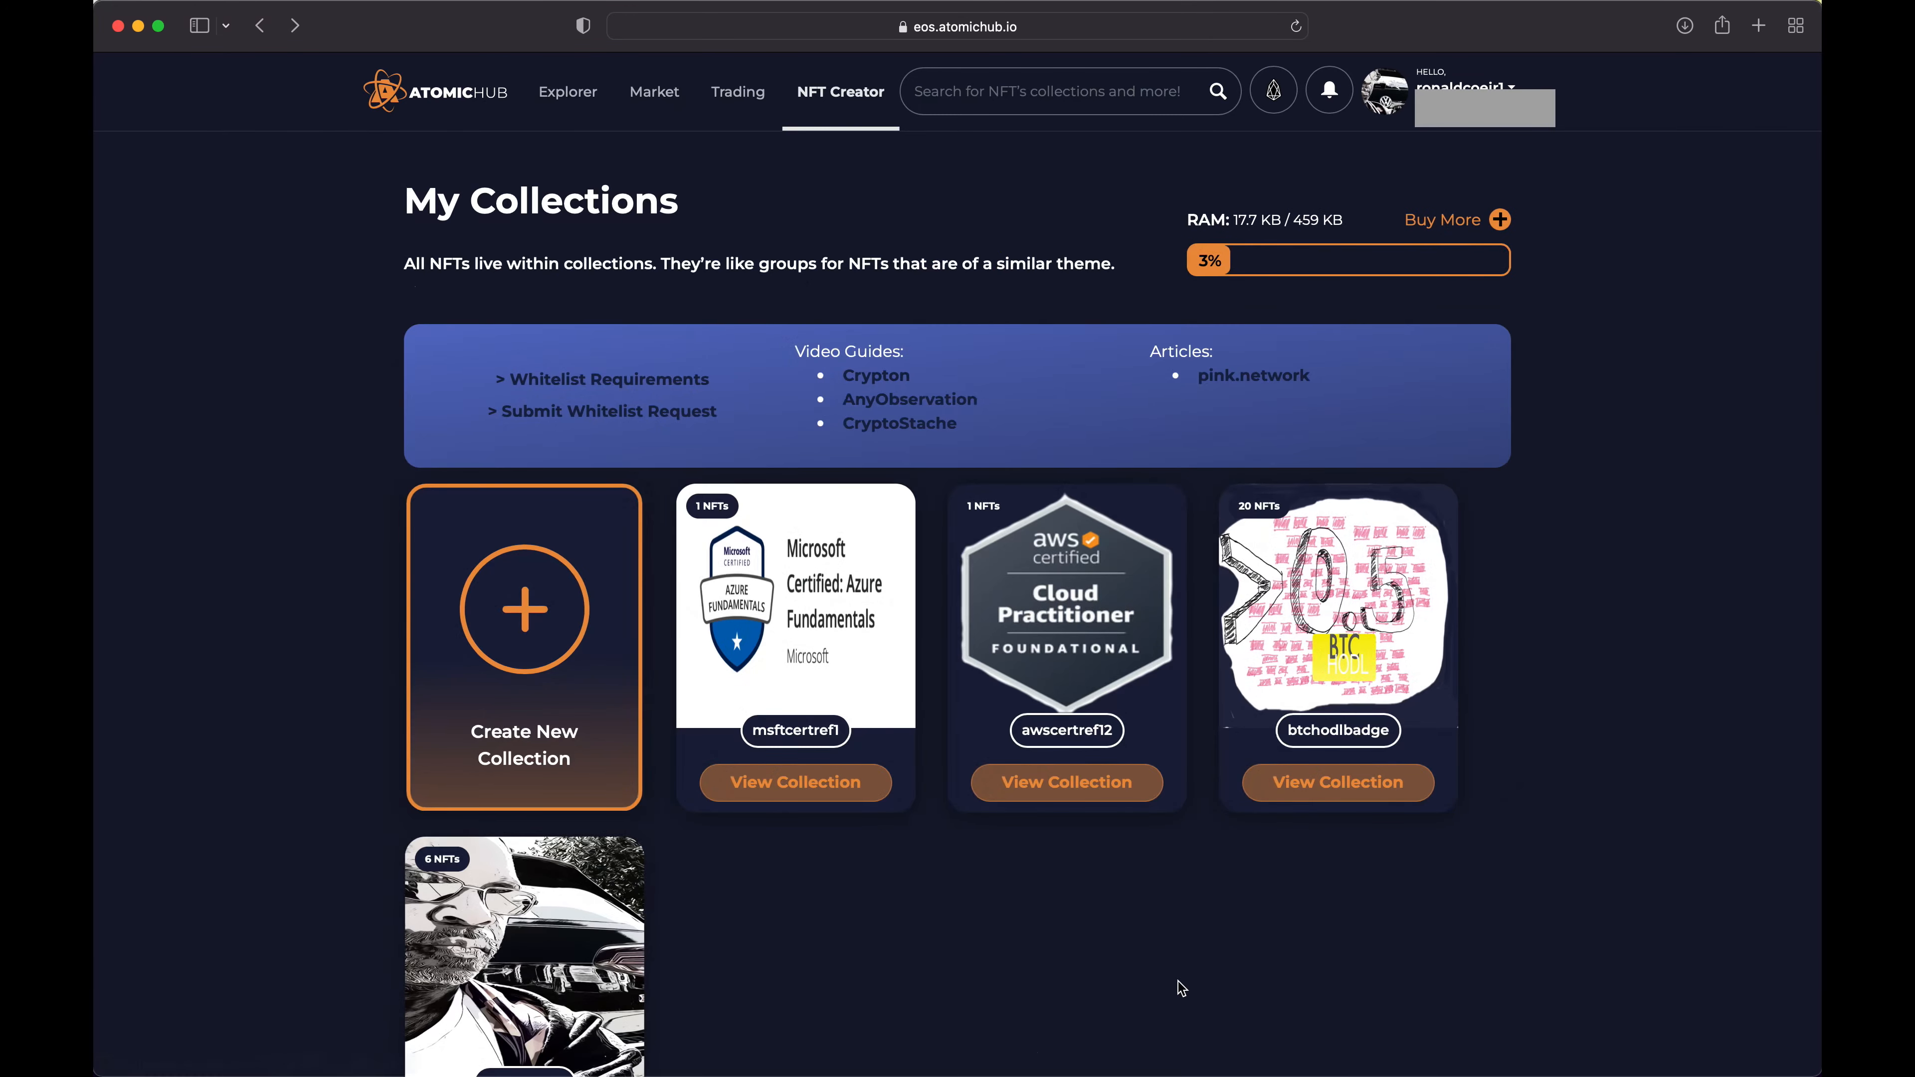
{"action": "scroll", "coordinate": [805, 695], "scroll_direction": "down", "scroll_amount": 2}
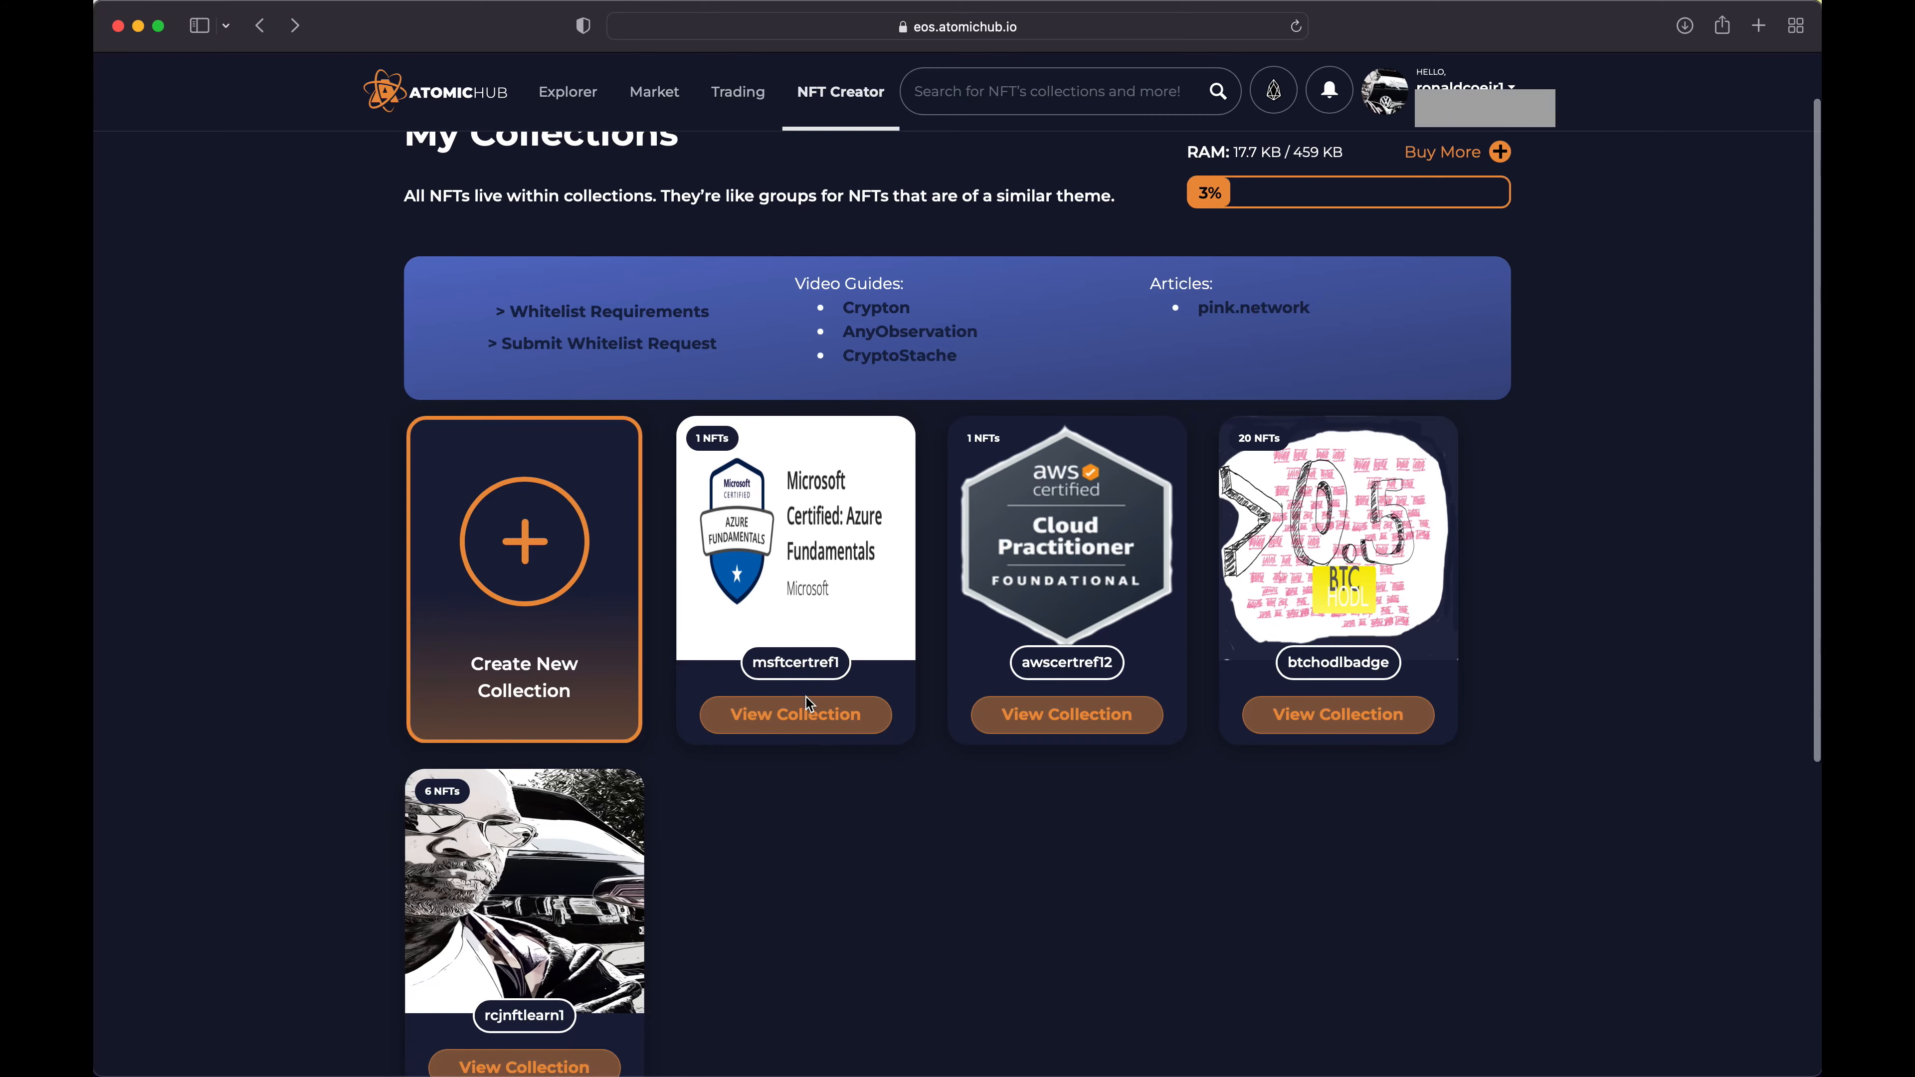